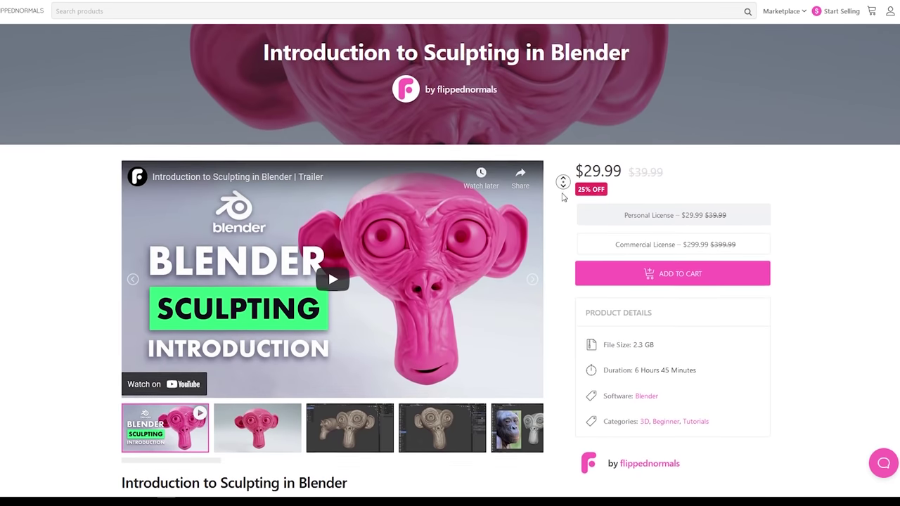
# - Look through the enlarged gallery images of the Introduction to Sculpting in Blender course
pyautogui.middleClick(561, 191)
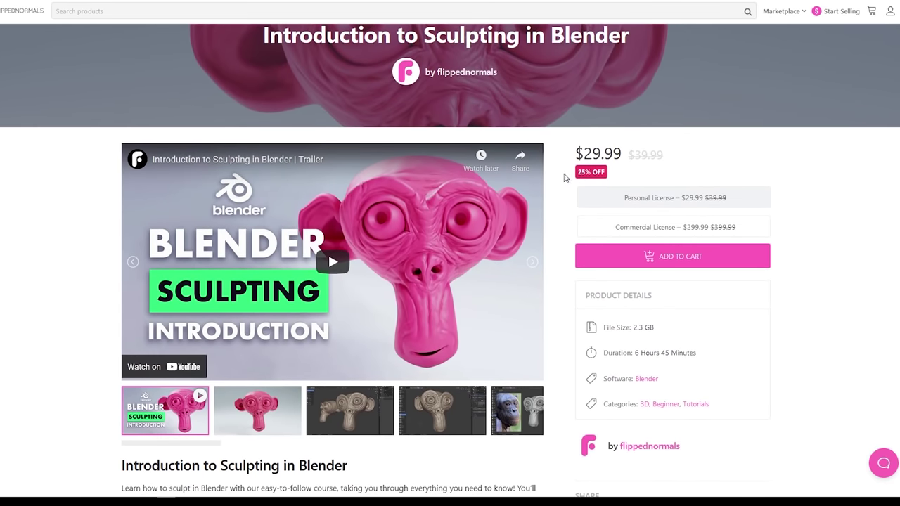
pyautogui.scroll(-3, 564, 178)
pyautogui.click(247, 342)
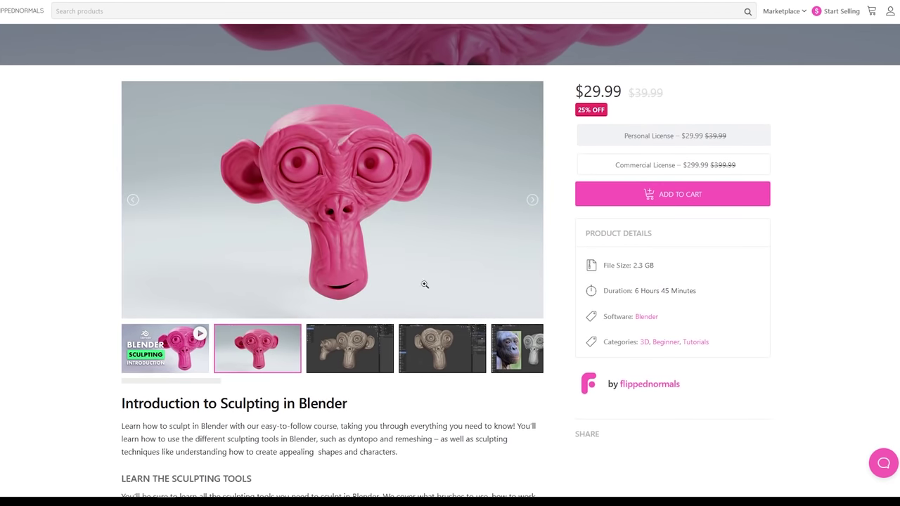
pyautogui.click(468, 221)
pyautogui.click(483, 210)
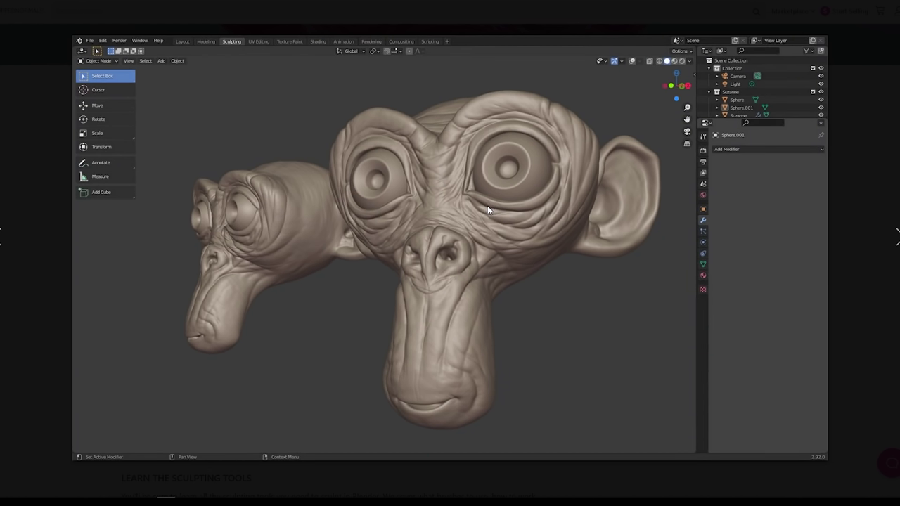
pyautogui.click(466, 172)
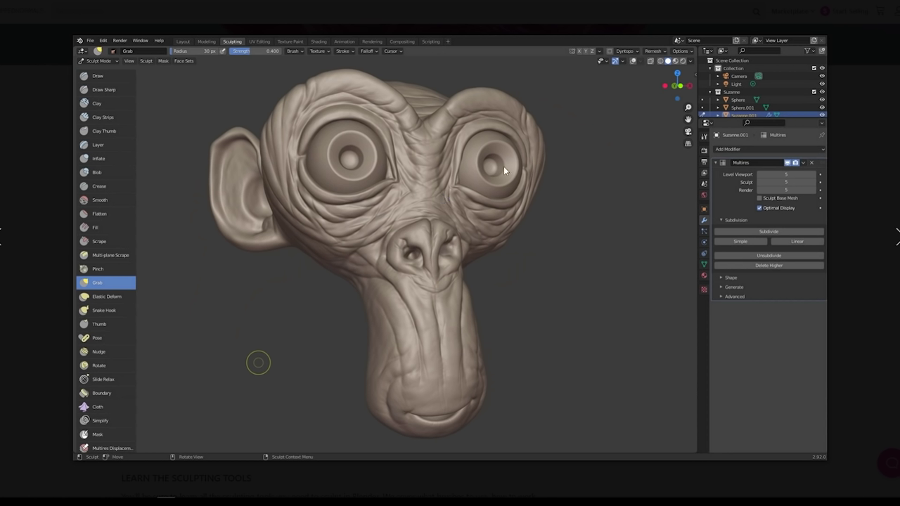
pyautogui.click(386, 222)
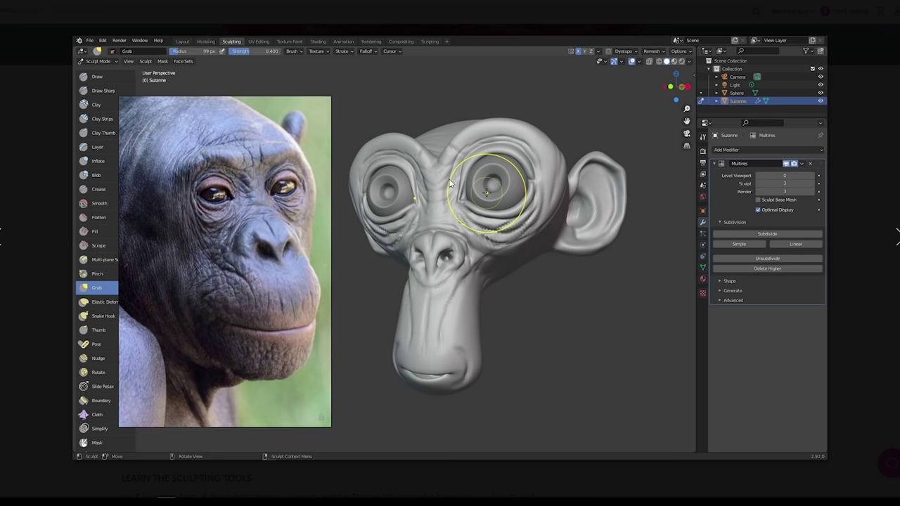
pyautogui.click(399, 249)
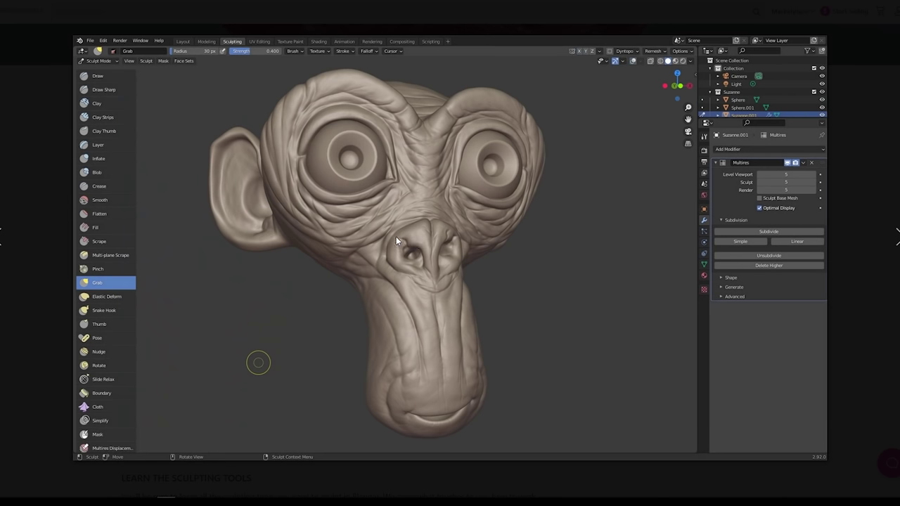
pyautogui.click(354, 262)
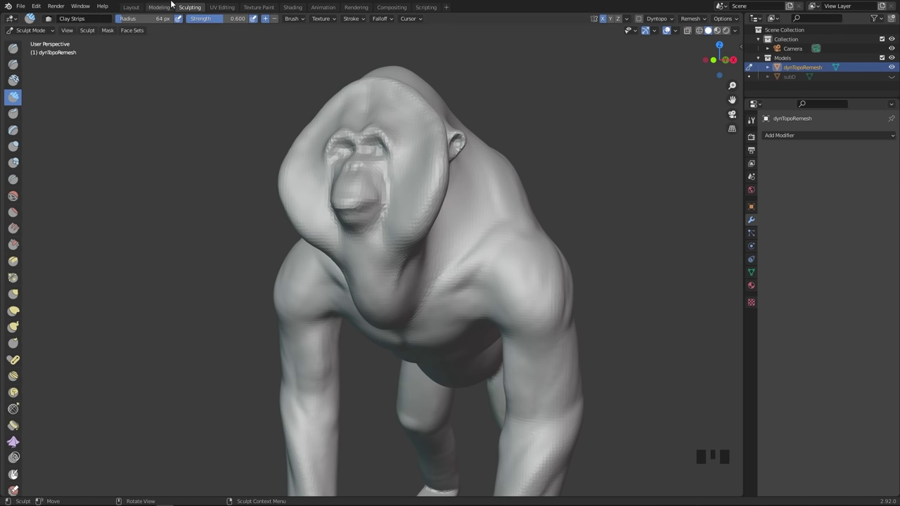
# - Switch to the Layout workspace and return to the Sculpting workspace
pyautogui.click(134, 8)
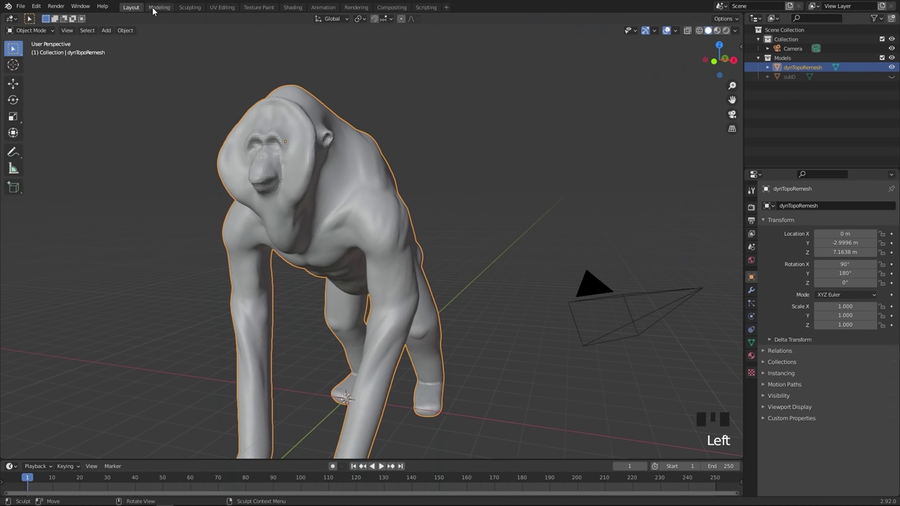
pyautogui.click(190, 8)
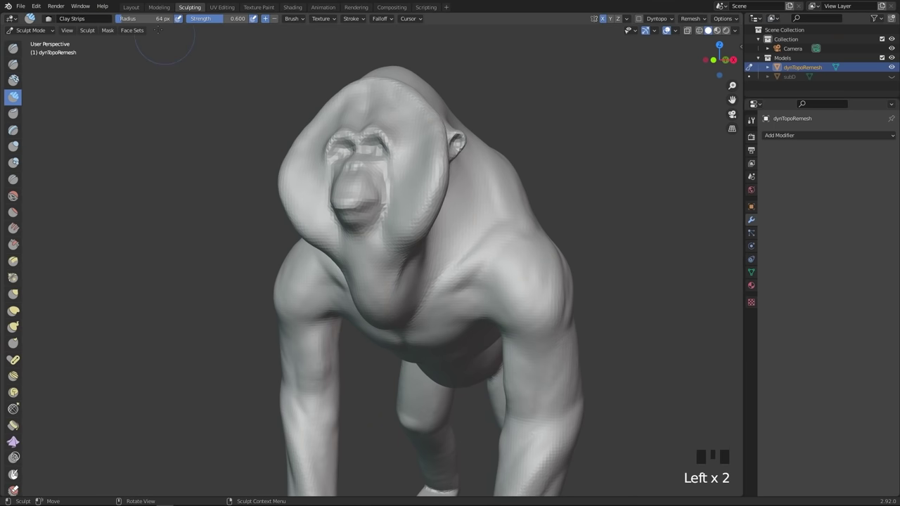
pyautogui.click(417, 183)
pyautogui.click(417, 183)
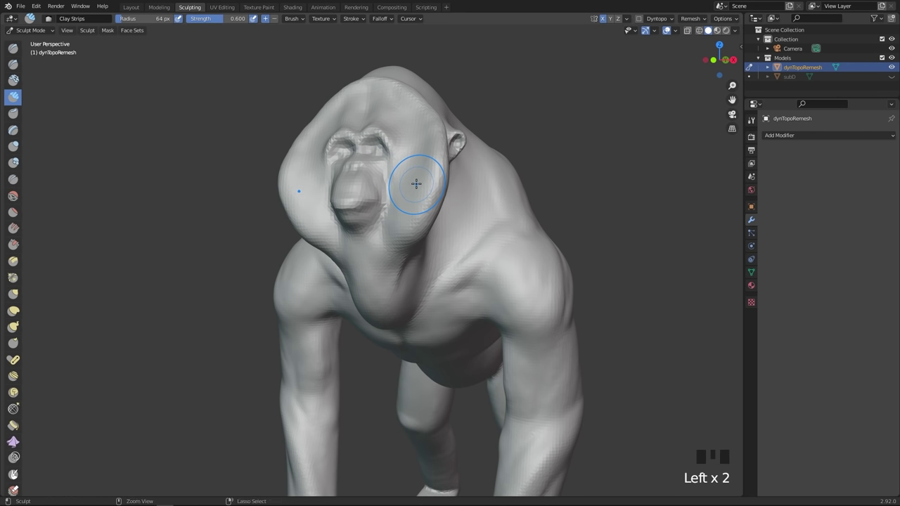
# - Switch the dynTopoRemesh object to Object Mode and back to Sculpt Mode
pyautogui.hotkey('ctrl', 'Tab')
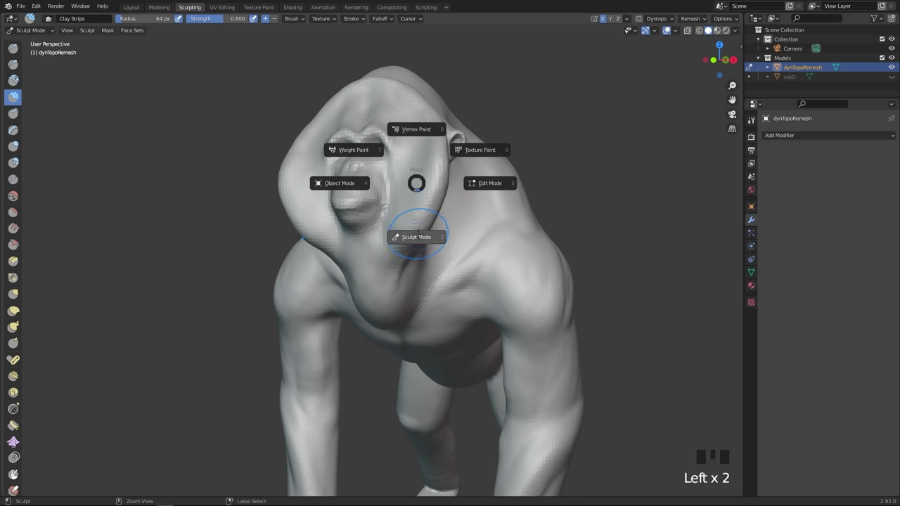
pyautogui.click(367, 186)
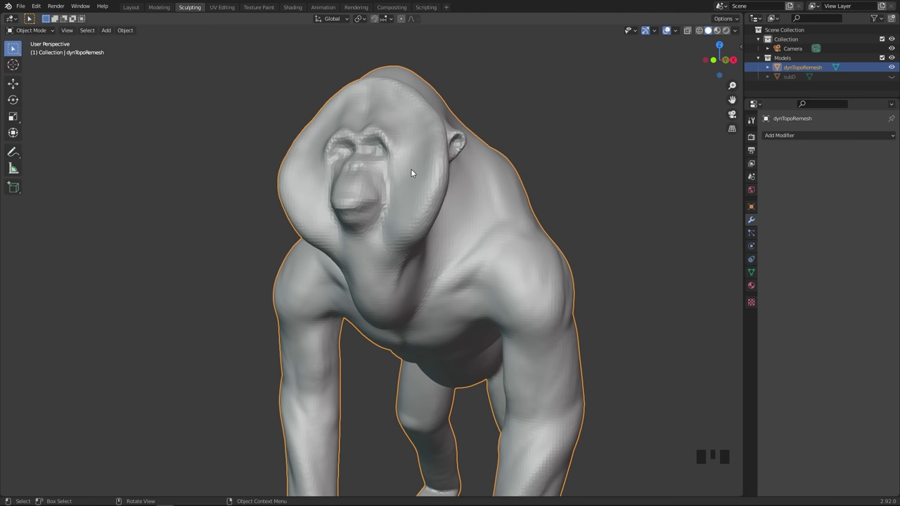
pyautogui.hotkey('ctrl', 'Tab')
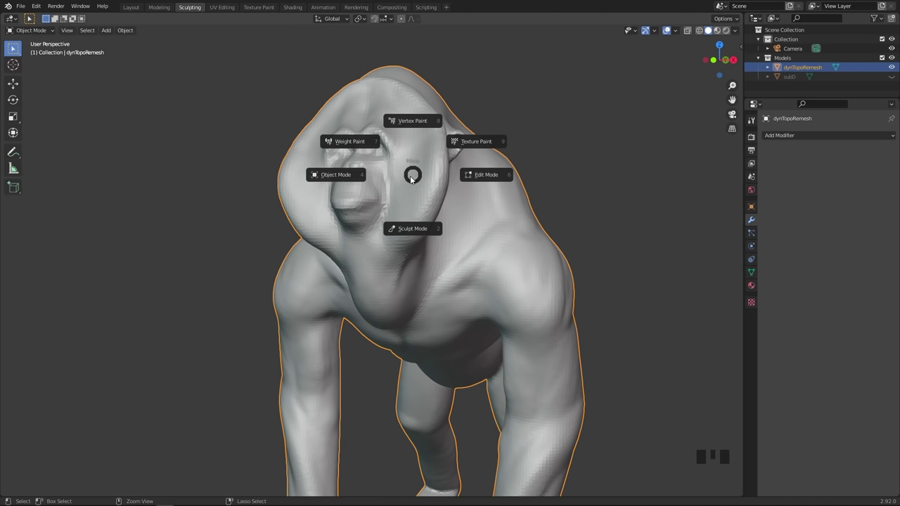
pyautogui.click(403, 221)
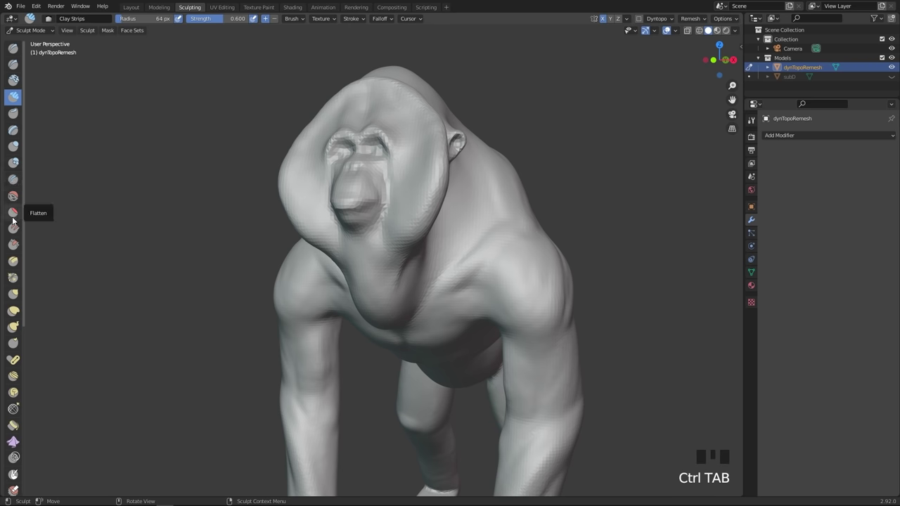
# - Sculpt a raised stroke on the shoulder behind the ear with the Draw brush at 64 px radius and 0.400 strength
pyautogui.scroll(-3, 12, 241)
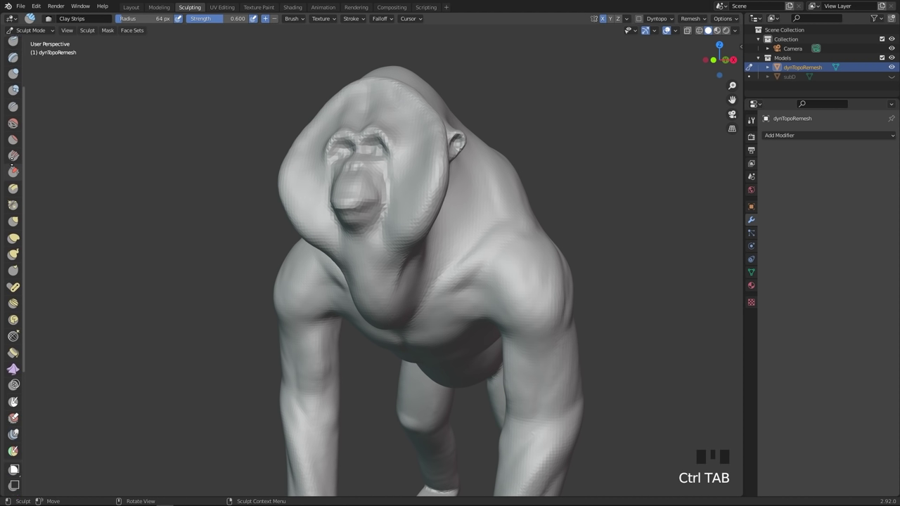
pyautogui.scroll(3, 12, 208)
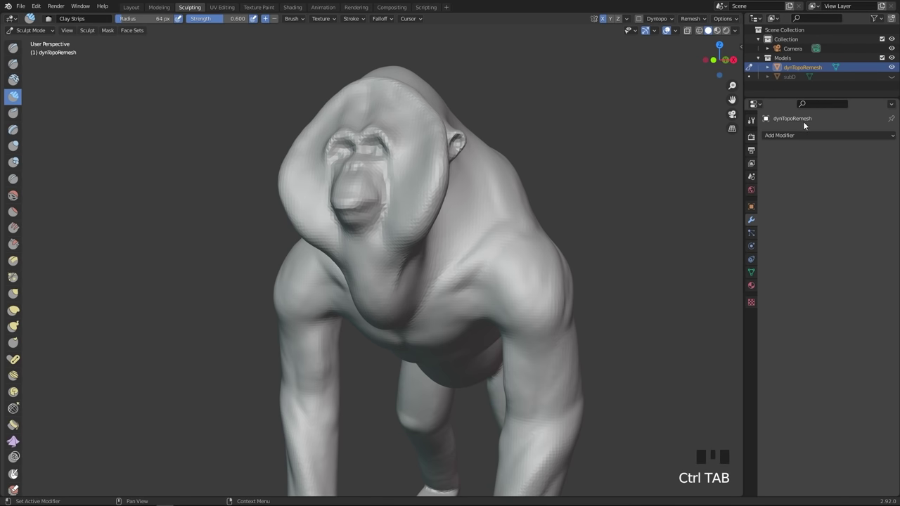
pyautogui.keyDown('ctrl'); pyautogui.moveTo(439, 168); pyautogui.dragTo(433, 189, button='middle'); pyautogui.keyUp('ctrl')
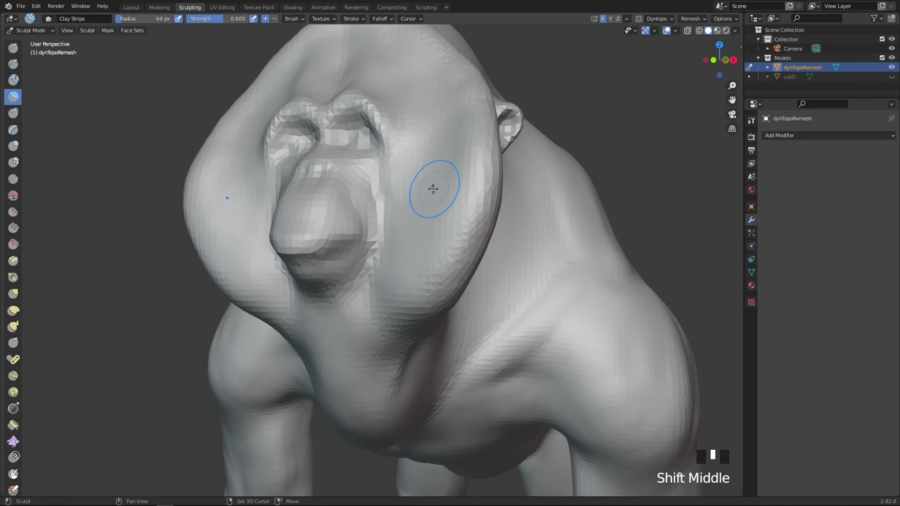
pyautogui.click(13, 49)
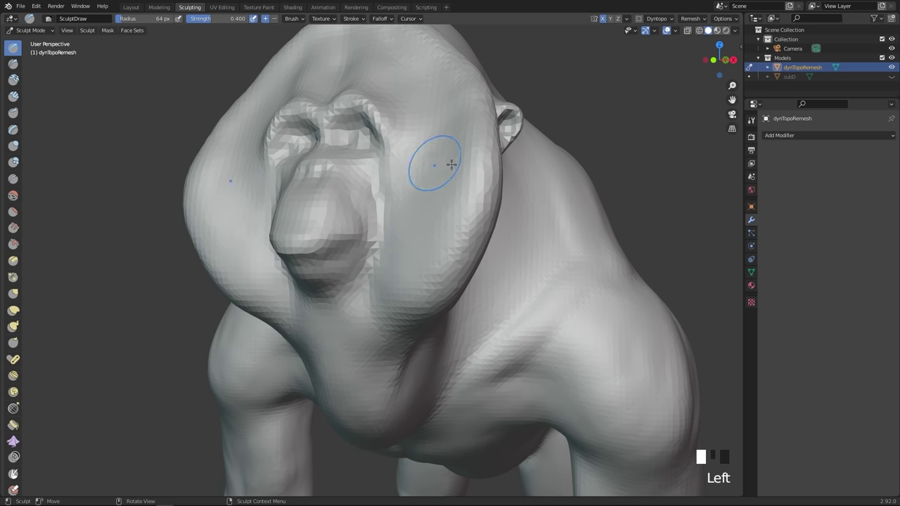
pyautogui.moveTo(455, 203); pyautogui.dragTo(504, 192, button='middle')
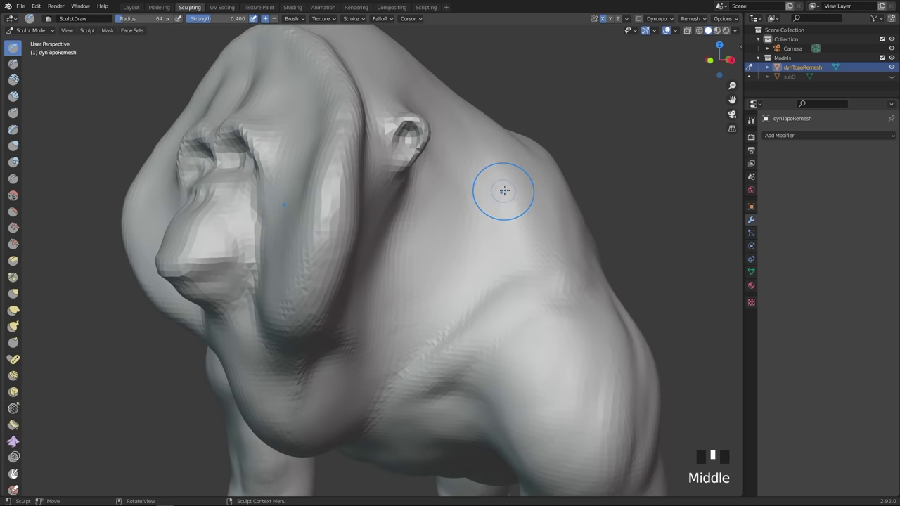
pyautogui.moveTo(508, 176)
pyautogui.mouseDown()
pyautogui.moveTo(444, 247)
pyautogui.moveTo(417, 297)
pyautogui.moveTo(485, 219)
pyautogui.mouseUp()
pyautogui.moveTo(517, 187); pyautogui.dragTo(488, 205, button='middle')
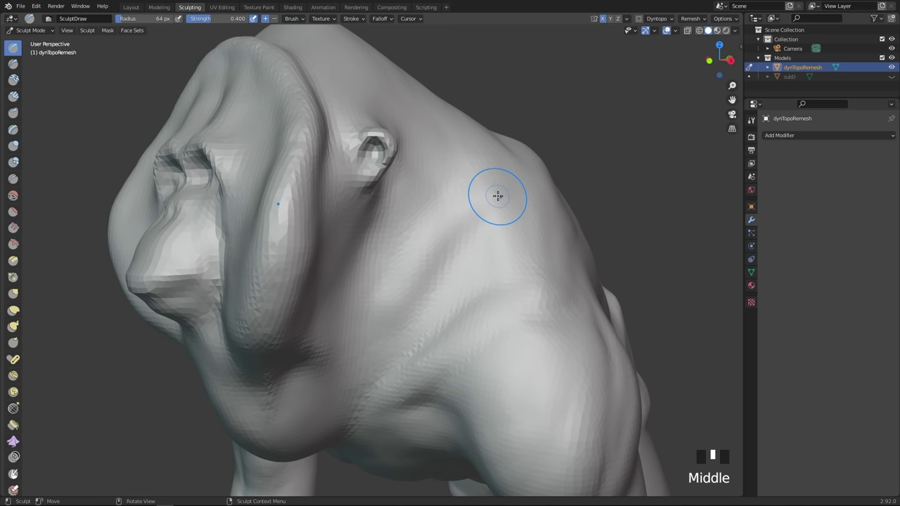
# - Carve a curved groove into the neck and shoulder behind the ear with the inverted Draw brush
pyautogui.moveTo(480, 171)
pyautogui.keyDown('ctrl'); pyautogui.mouseDown()
pyautogui.moveTo(466, 237)
pyautogui.moveTo(482, 175)
pyautogui.moveTo(439, 261)
pyautogui.moveTo(481, 181)
pyautogui.moveTo(458, 201)
pyautogui.moveTo(452, 165)
pyautogui.moveTo(450, 180)
pyautogui.moveTo(396, 241)
pyautogui.moveTo(452, 195)
pyautogui.mouseUp(); pyautogui.keyUp('ctrl')
pyautogui.moveTo(453, 195); pyautogui.dragTo(460, 257, button='middle')
pyautogui.moveTo(460, 257)
pyautogui.keyDown('ctrl'); pyautogui.mouseDown()
pyautogui.moveTo(413, 284)
pyautogui.moveTo(386, 278)
pyautogui.moveTo(421, 239)
pyautogui.mouseUp(); pyautogui.keyUp('ctrl')
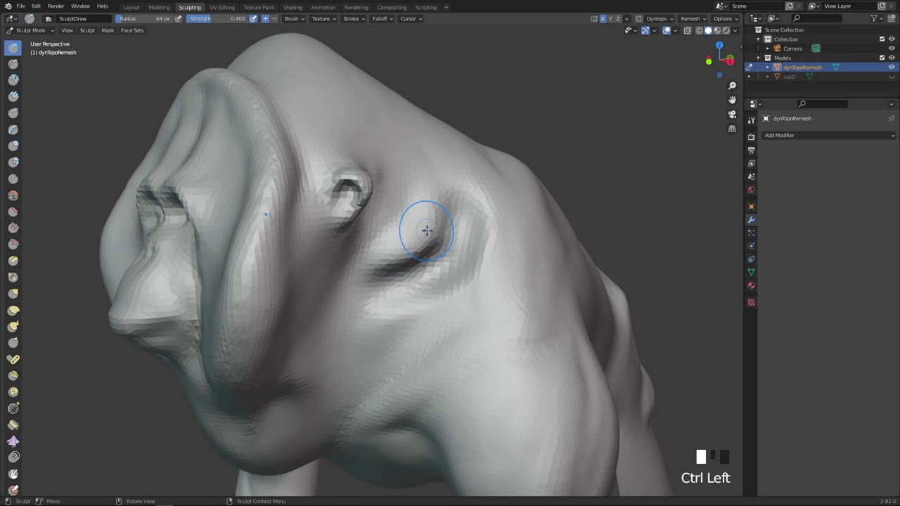
# - Reduce the brush radius to 27 px and sculpt a thin raised stroke down the neck beside the groove
pyautogui.press('f')
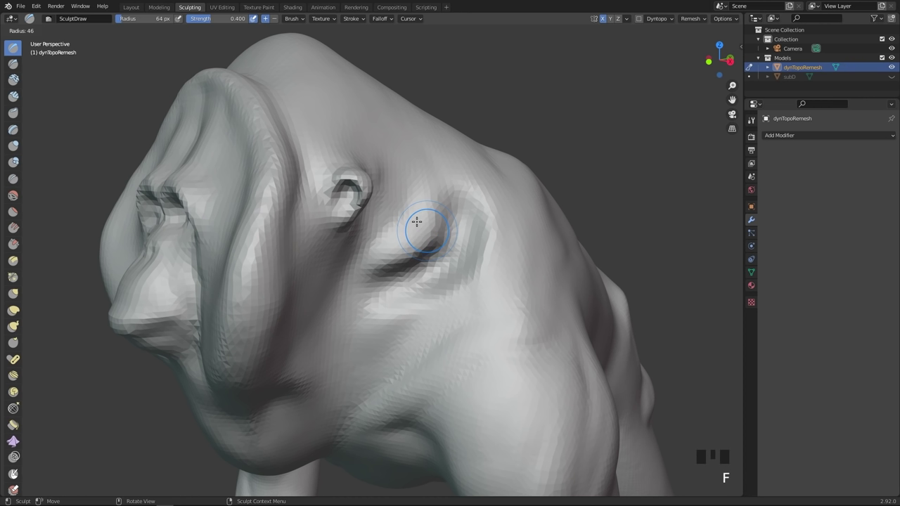
pyautogui.click(410, 230)
pyautogui.moveTo(425, 220); pyautogui.dragTo(351, 310)
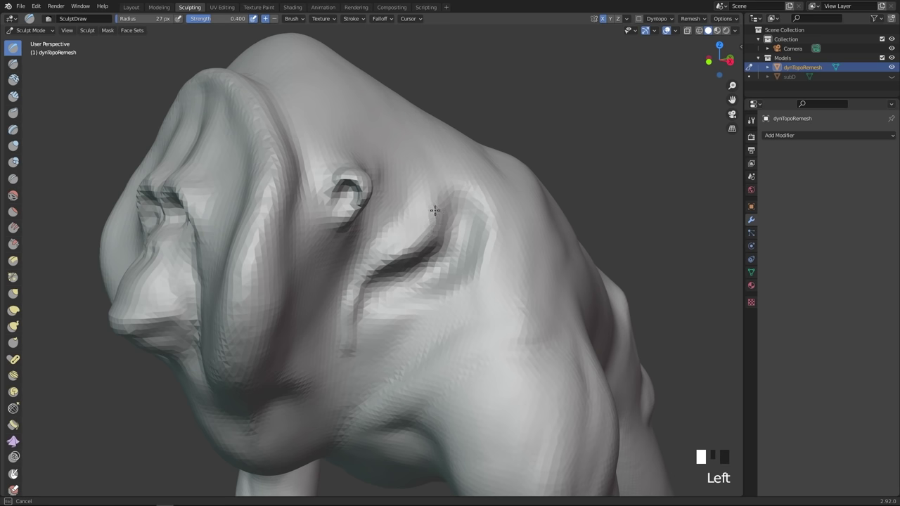
# - Enlarge the brush radius to 148 px and build up a broad area of the shoulder beside the groove
pyautogui.press('f')
pyautogui.click(520, 217)
pyautogui.press('f')
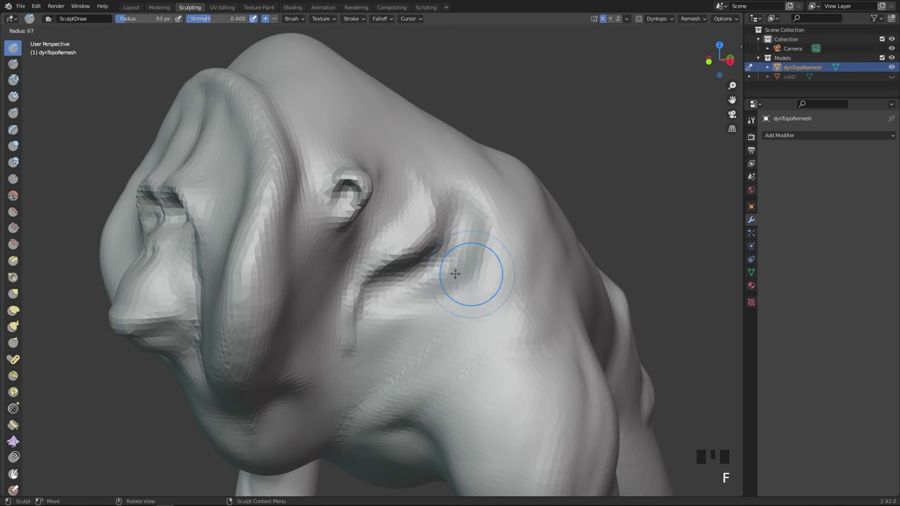
pyautogui.click(512, 271)
pyautogui.moveTo(492, 270)
pyautogui.mouseDown()
pyautogui.moveTo(431, 316)
pyautogui.moveTo(457, 282)
pyautogui.mouseUp()
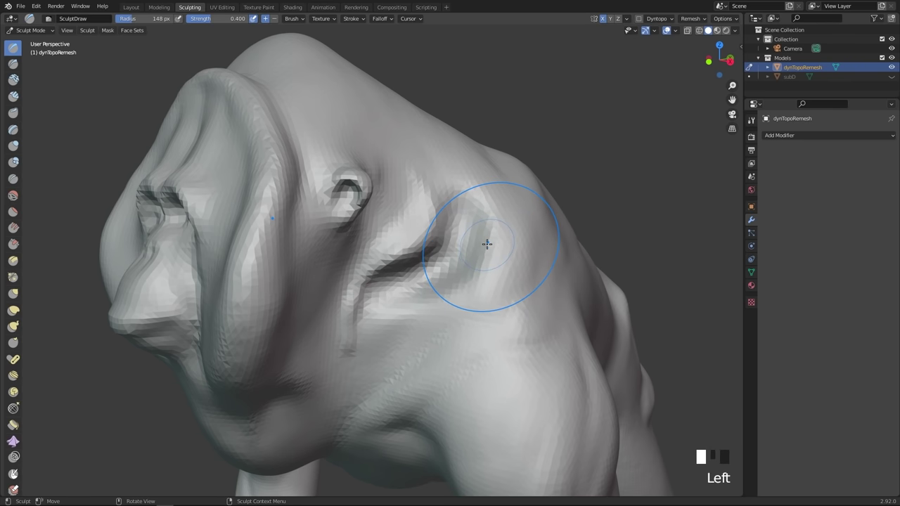
# - Lower the brush strength to 0.145 and view the shoulder from the side to sculpt it lightly
pyautogui.hotkey('shift', 'f')
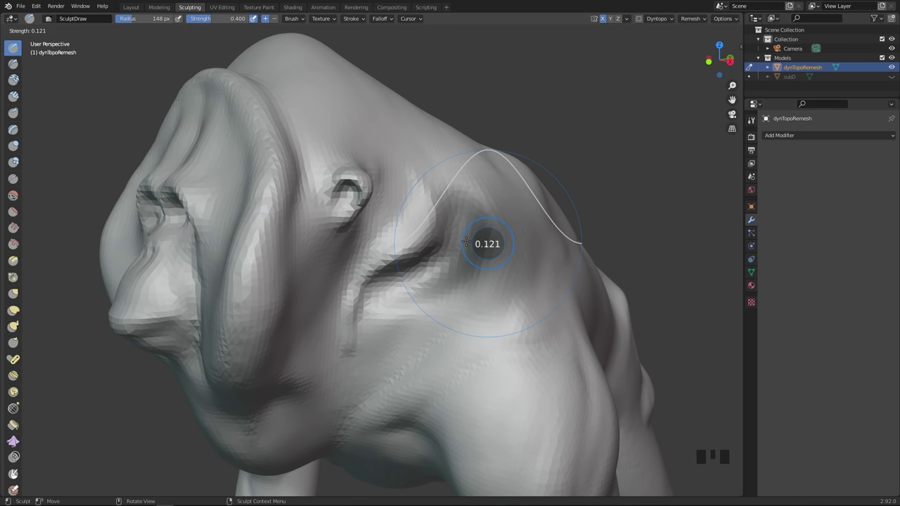
pyautogui.click(482, 237)
pyautogui.moveTo(482, 237)
pyautogui.mouseDown(button='middle')
pyautogui.moveTo(486, 215)
pyautogui.moveTo(491, 230)
pyautogui.mouseUp(button='middle')
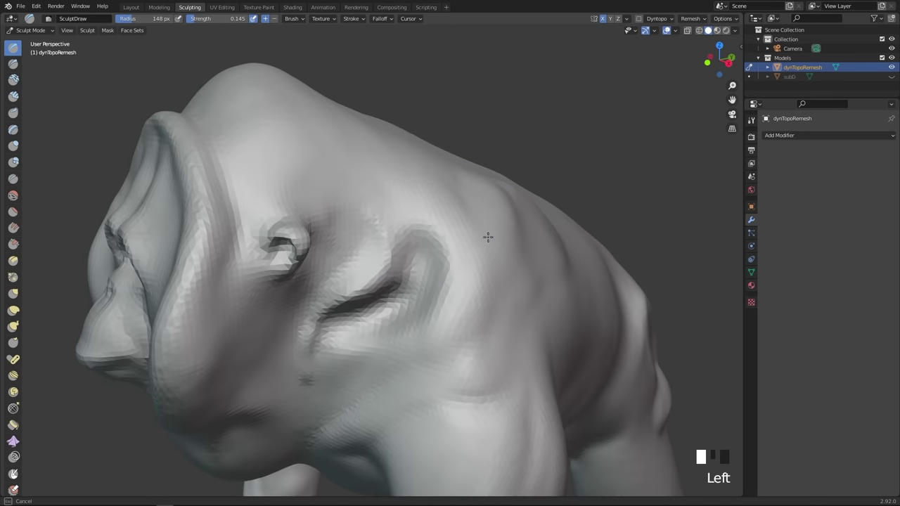
# - Raise the brush strength to 1.000 and sculpt a strong bulge on the shoulder
pyautogui.hotkey('shift', 'f')
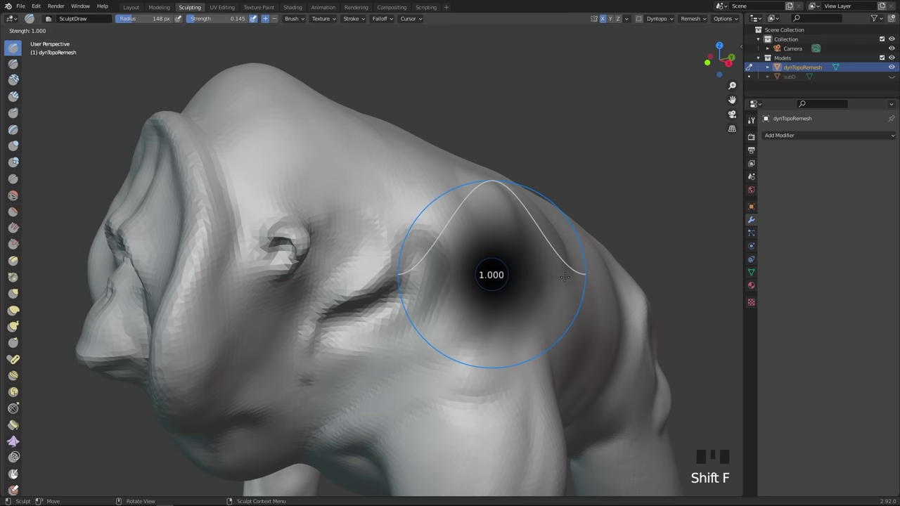
pyautogui.click(526, 257)
pyautogui.moveTo(526, 257)
pyautogui.mouseDown()
pyautogui.moveTo(481, 274)
pyautogui.moveTo(408, 323)
pyautogui.mouseUp()
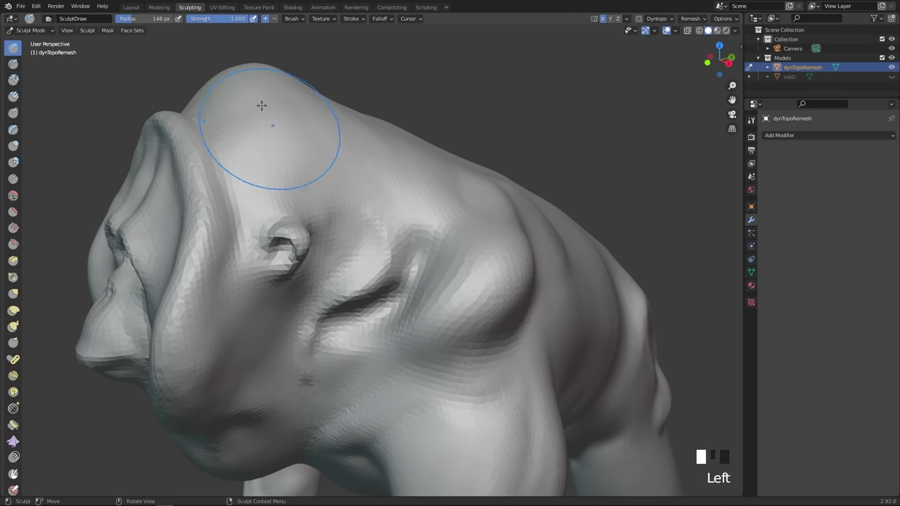
# - Set the Draw brush strength to 0.393 and its radius to 235 px
pyautogui.moveTo(180, 27); pyautogui.dragTo(194, 24)
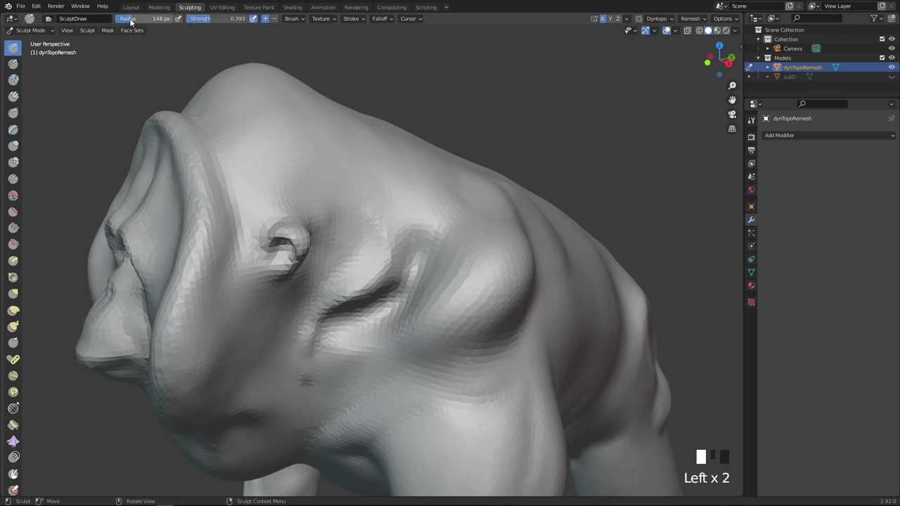
pyautogui.moveTo(132, 21); pyautogui.dragTo(152, 21)
pyautogui.moveTo(139, 21)
pyautogui.mouseDown()
pyautogui.moveTo(160, 21)
pyautogui.moveTo(139, 22)
pyautogui.mouseUp()
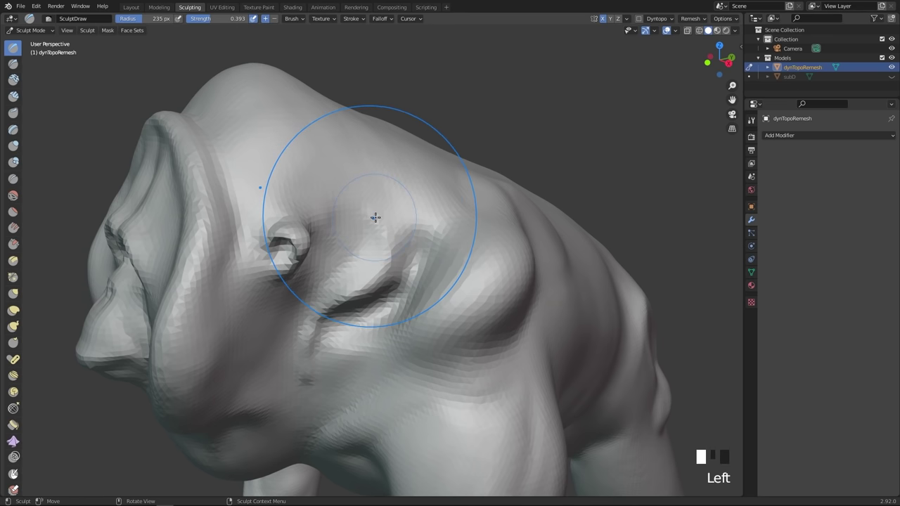
# - Set the Draw brush radius to 72 px and its strength to 0.558
pyautogui.press('f')
pyautogui.click(363, 199)
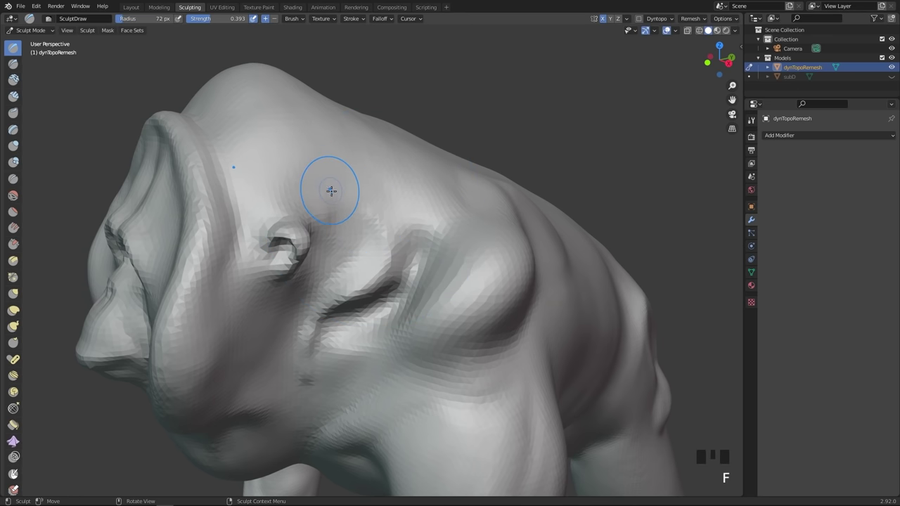
pyautogui.hotkey('shift', 'f')
pyautogui.click(342, 201)
# - Smooth the groove, ridges and bulge on the neck and shoulder behind the ear
pyautogui.moveTo(342, 201)
pyautogui.mouseDown(button='middle')
pyautogui.moveTo(397, 228)
pyautogui.moveTo(428, 227)
pyautogui.mouseUp(button='middle')
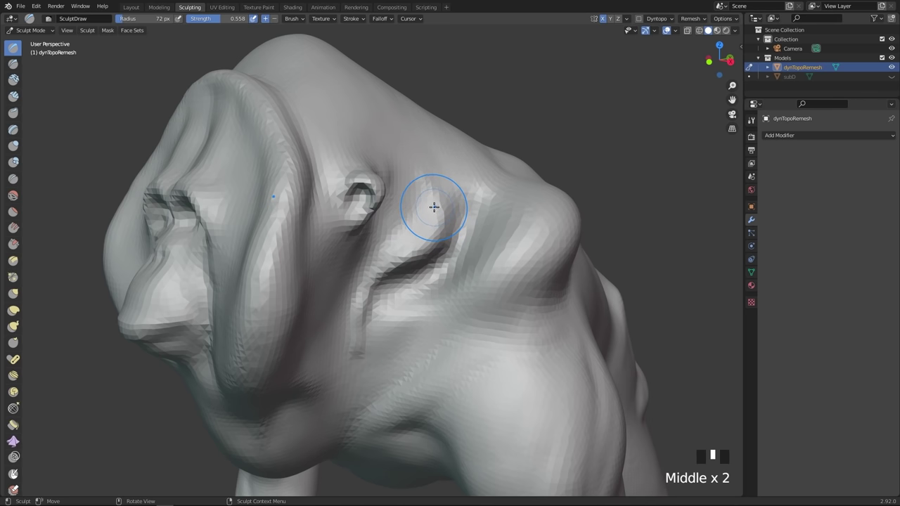
pyautogui.moveTo(436, 209)
pyautogui.keyDown('shift'); pyautogui.mouseDown()
pyautogui.moveTo(402, 241)
pyautogui.moveTo(362, 328)
pyautogui.moveTo(439, 218)
pyautogui.moveTo(418, 225)
pyautogui.moveTo(408, 251)
pyautogui.moveTo(425, 281)
pyautogui.moveTo(551, 250)
pyautogui.mouseUp(); pyautogui.keyUp('shift')
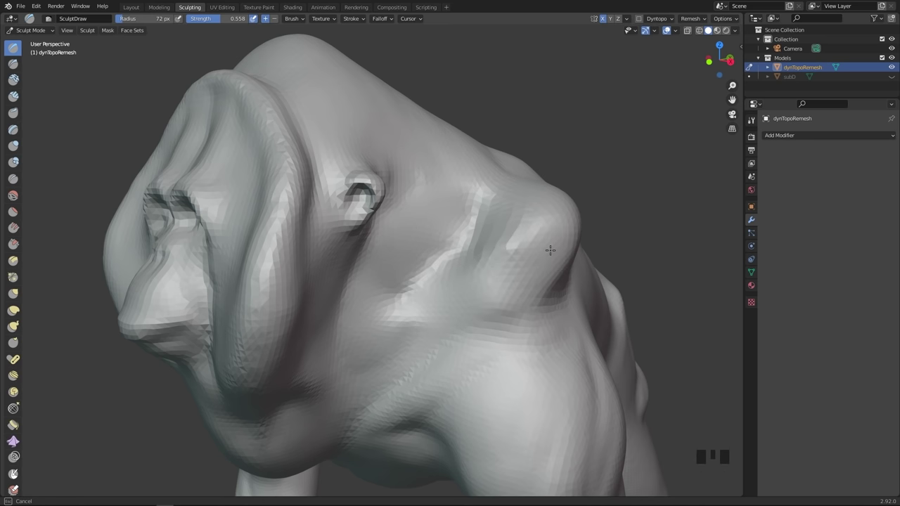
pyautogui.moveTo(543, 247); pyautogui.dragTo(460, 342, button='middle')
pyautogui.moveTo(460, 342)
pyautogui.keyDown('shift'); pyautogui.mouseDown()
pyautogui.moveTo(432, 358)
pyautogui.moveTo(410, 320)
pyautogui.moveTo(466, 308)
pyautogui.moveTo(412, 338)
pyautogui.mouseUp(); pyautogui.keyUp('shift')
pyautogui.moveTo(412, 338); pyautogui.dragTo(389, 169, button='middle')
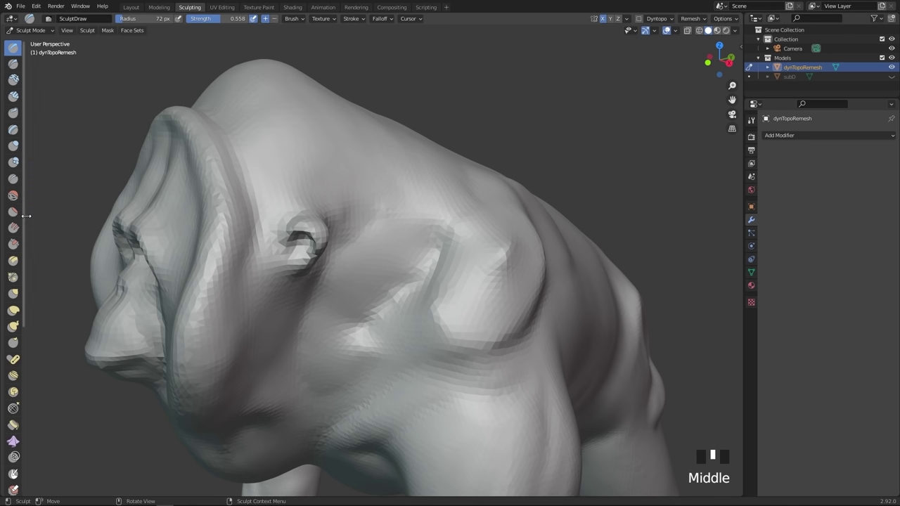
# - Widen the sculpt tool list until the brush names show, and look through all the available brushes
pyautogui.moveTo(25, 217); pyautogui.dragTo(44, 215)
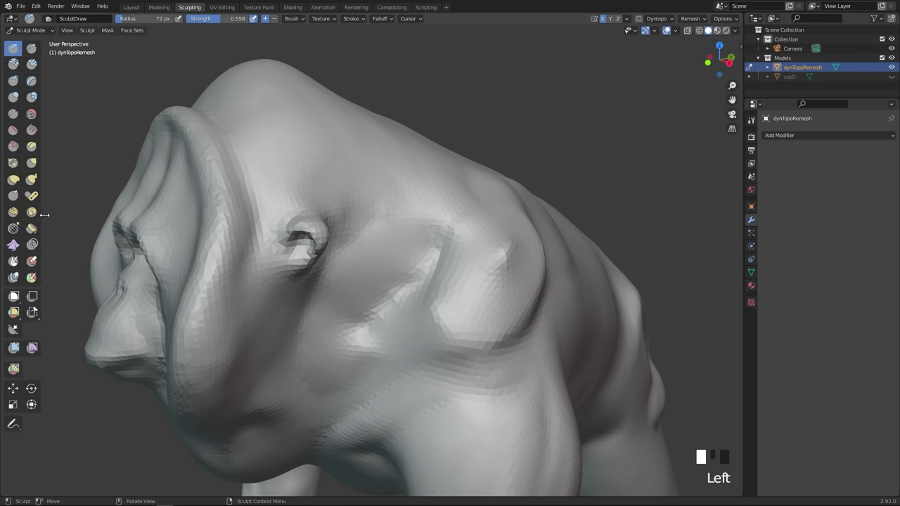
pyautogui.moveTo(44, 215)
pyautogui.mouseDown()
pyautogui.moveTo(76, 211)
pyautogui.moveTo(33, 214)
pyautogui.mouseUp()
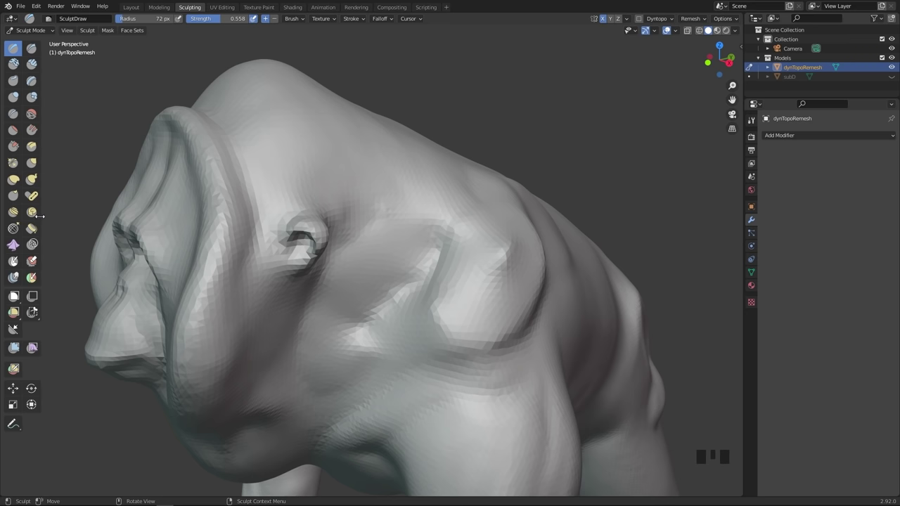
pyautogui.moveTo(53, 218); pyautogui.dragTo(57, 217)
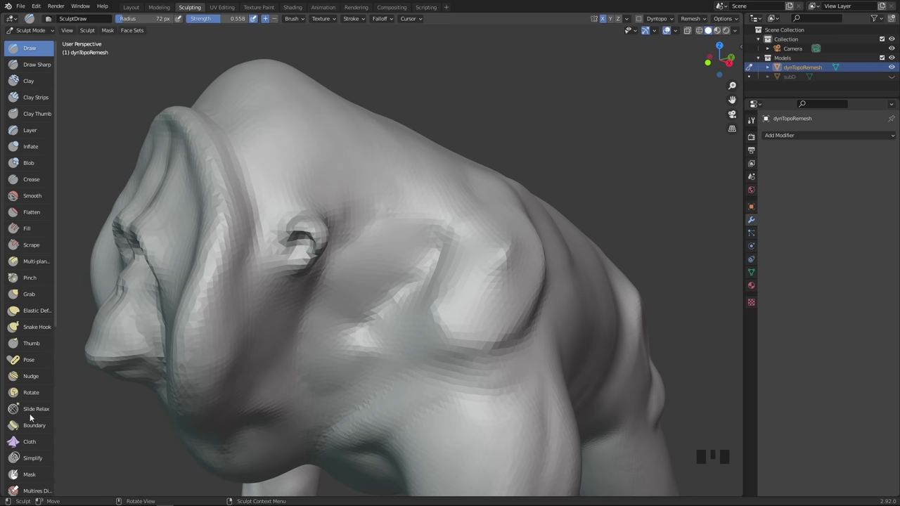
pyautogui.scroll(-1, 55, 321)
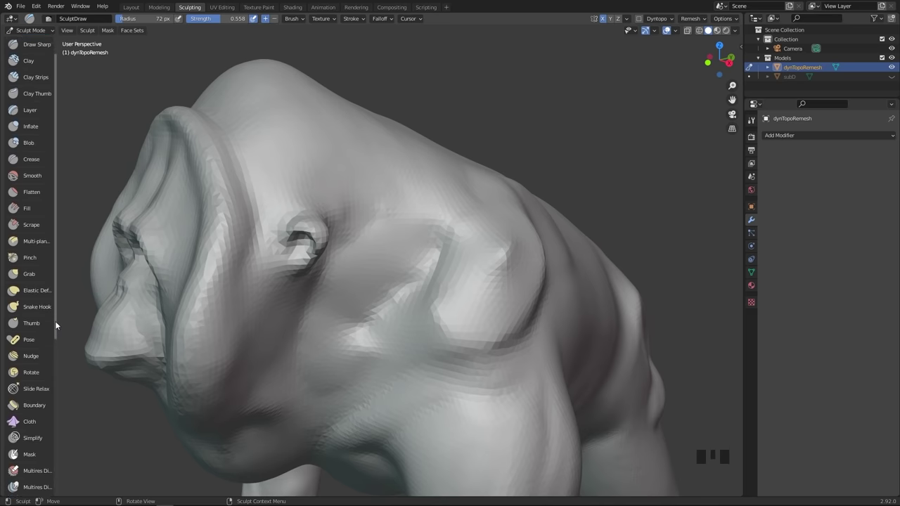
pyautogui.scroll(-1, 53, 316)
pyautogui.scroll(3, 29, 227)
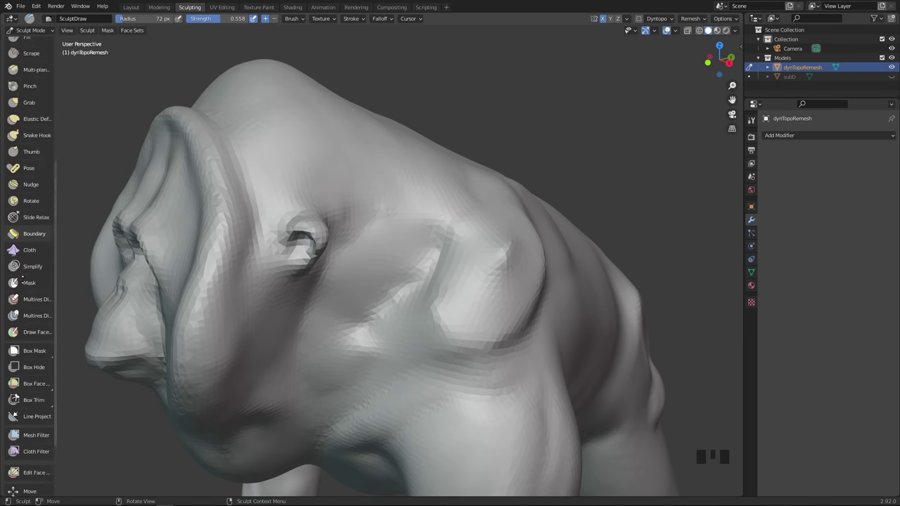
pyautogui.scroll(6, 30, 279)
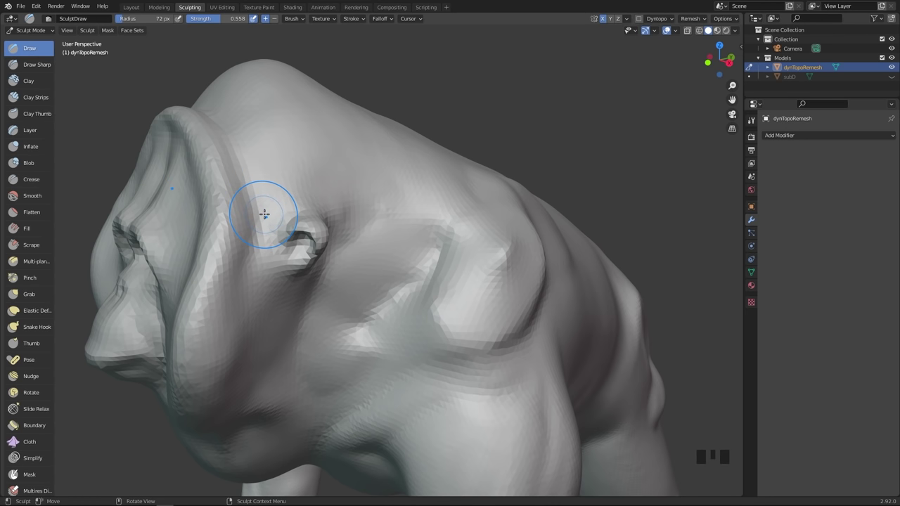
# - Set the Draw brush radius to 30 px and sculpt a thin ridge and a carved groove down the neck behind the ear
pyautogui.click(30, 47)
pyautogui.moveTo(342, 201); pyautogui.dragTo(348, 209, button='middle')
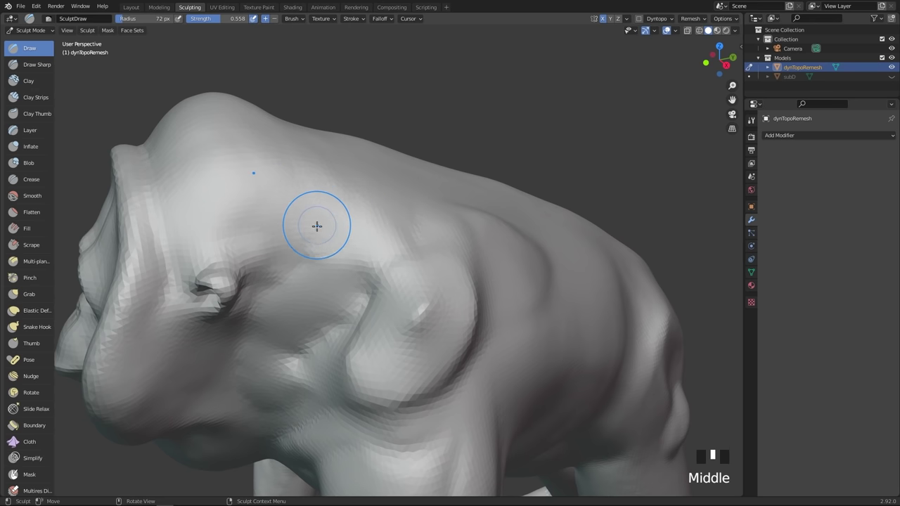
pyautogui.press('f')
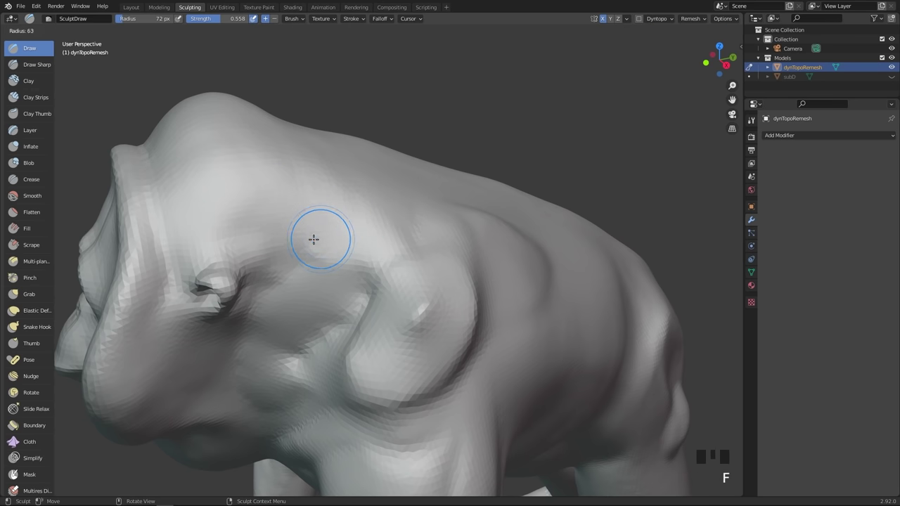
pyautogui.click(300, 242)
pyautogui.moveTo(294, 241); pyautogui.dragTo(316, 232, button='middle')
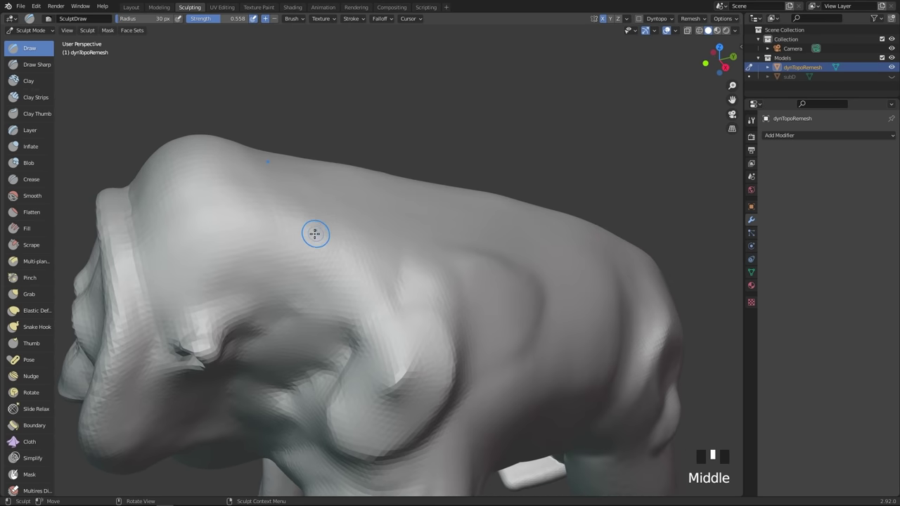
pyautogui.moveTo(349, 223)
pyautogui.mouseDown()
pyautogui.moveTo(313, 256)
pyautogui.moveTo(291, 306)
pyautogui.mouseUp()
pyautogui.moveTo(280, 349); pyautogui.dragTo(277, 362)
pyautogui.moveTo(277, 362); pyautogui.dragTo(328, 241, button='middle')
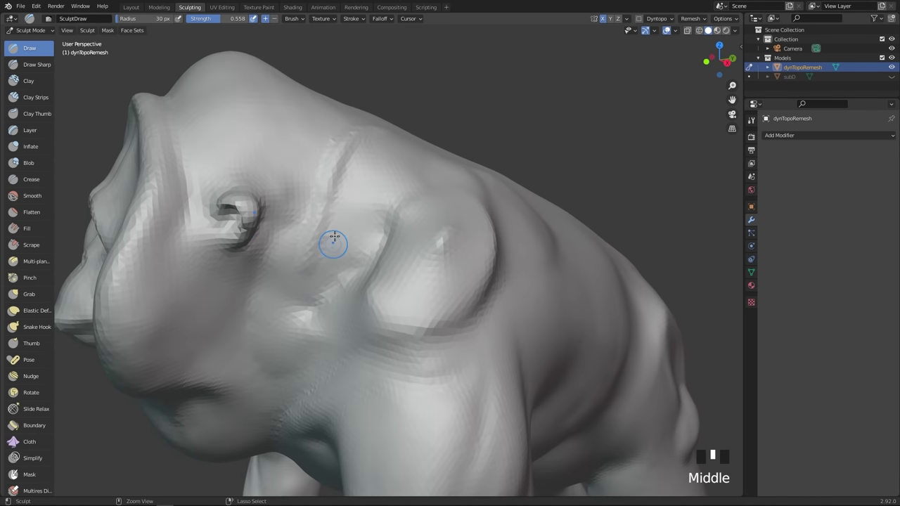
pyautogui.moveTo(328, 241)
pyautogui.keyDown('ctrl'); pyautogui.mouseDown()
pyautogui.moveTo(313, 282)
pyautogui.moveTo(277, 327)
pyautogui.moveTo(353, 198)
pyautogui.mouseUp(); pyautogui.keyUp('ctrl')
pyautogui.moveTo(306, 219)
pyautogui.mouseDown(button='middle')
pyautogui.moveTo(333, 257)
pyautogui.moveTo(320, 242)
pyautogui.mouseUp(button='middle')
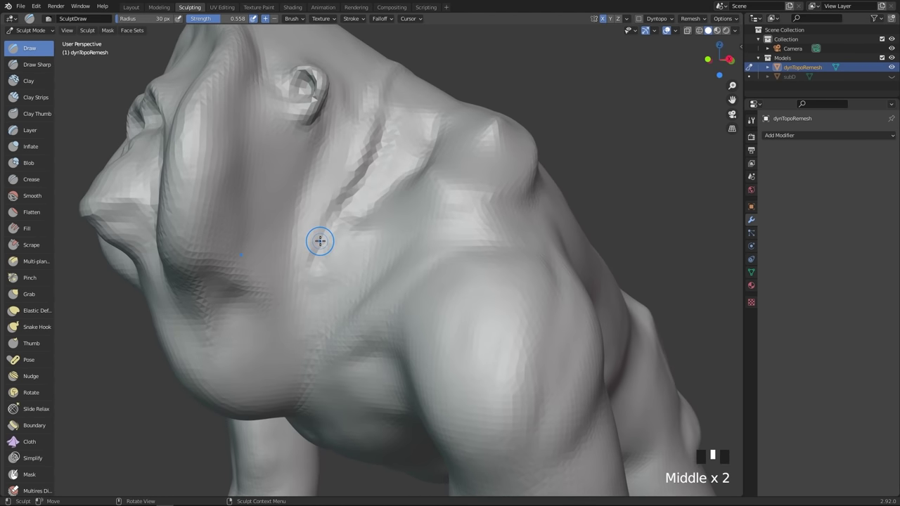
# - Set the Draw brush radius to 73 px and carve hollows into the cheek and neck below the ear
pyautogui.press('f')
pyautogui.click(275, 201)
pyautogui.moveTo(267, 160)
pyautogui.keyDown('ctrl'); pyautogui.mouseDown()
pyautogui.moveTo(251, 180)
pyautogui.moveTo(241, 243)
pyautogui.mouseUp(); pyautogui.keyUp('ctrl')
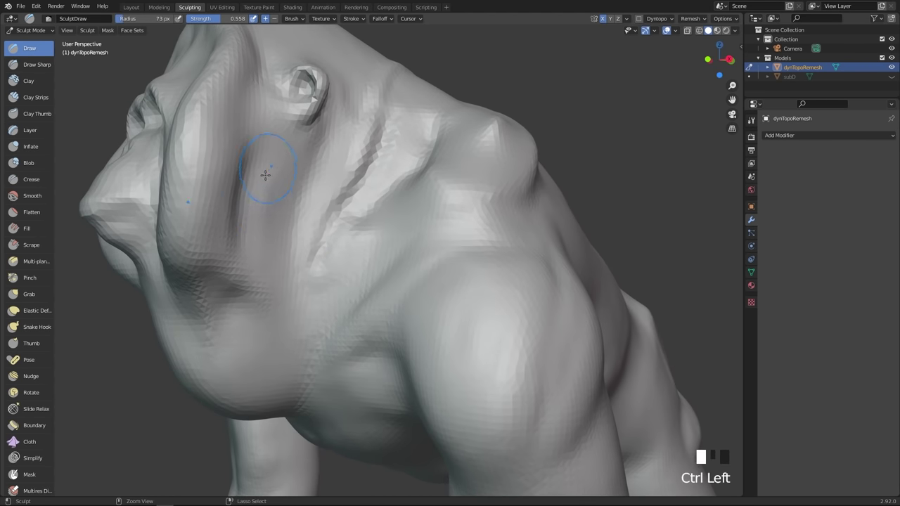
pyautogui.moveTo(262, 176)
pyautogui.keyDown('ctrl'); pyautogui.mouseDown()
pyautogui.moveTo(259, 247)
pyautogui.moveTo(294, 266)
pyautogui.mouseUp(); pyautogui.keyUp('ctrl')
pyautogui.keyDown('ctrl'); pyautogui.moveTo(277, 157); pyautogui.dragTo(291, 260); pyautogui.keyUp('ctrl')
pyautogui.keyDown('ctrl'); pyautogui.moveTo(279, 158); pyautogui.dragTo(285, 185); pyautogui.keyUp('ctrl')
pyautogui.moveTo(285, 185); pyautogui.dragTo(255, 225, button='middle')
pyautogui.moveTo(255, 225)
pyautogui.keyDown('ctrl'); pyautogui.mouseDown()
pyautogui.moveTo(215, 201)
pyautogui.moveTo(202, 245)
pyautogui.moveTo(225, 249)
pyautogui.moveTo(239, 235)
pyautogui.mouseUp(); pyautogui.keyUp('ctrl')
pyautogui.moveTo(239, 235); pyautogui.dragTo(328, 251, button='middle')
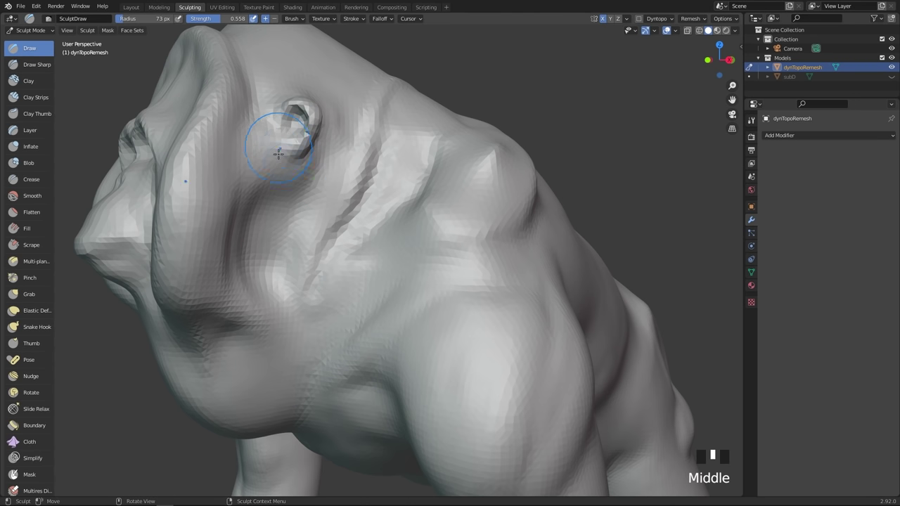
pyautogui.moveTo(299, 161)
pyautogui.mouseDown(button='middle')
pyautogui.moveTo(313, 180)
pyautogui.moveTo(303, 190)
pyautogui.mouseUp(button='middle')
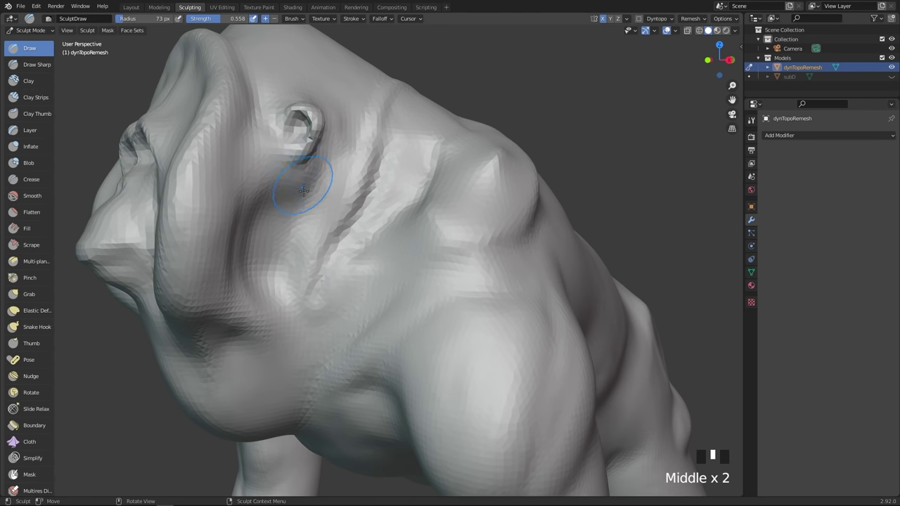
# - Switch to the Clay Strips brush and set its radius to 126 px
pyautogui.click(36, 97)
pyautogui.moveTo(337, 149)
pyautogui.mouseDown(button='middle')
pyautogui.moveTo(382, 216)
pyautogui.moveTo(347, 213)
pyautogui.moveTo(348, 223)
pyautogui.mouseUp(button='middle')
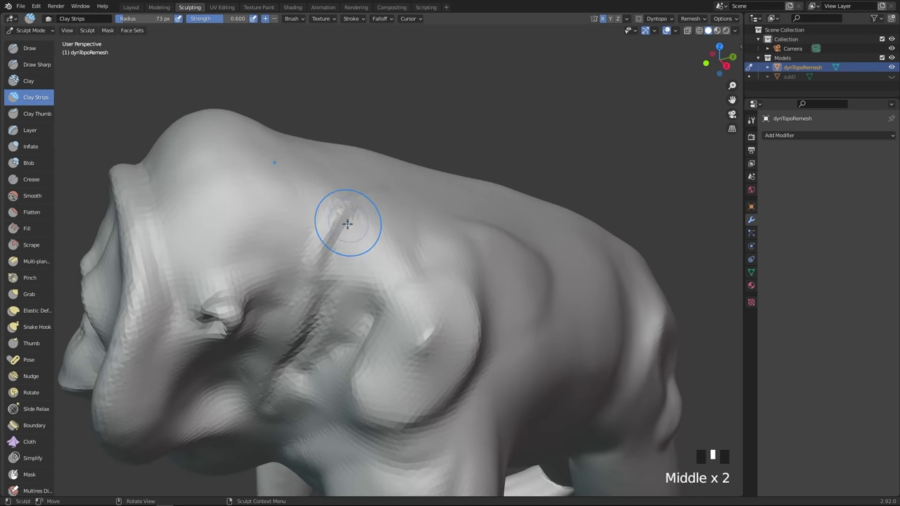
pyautogui.press('f')
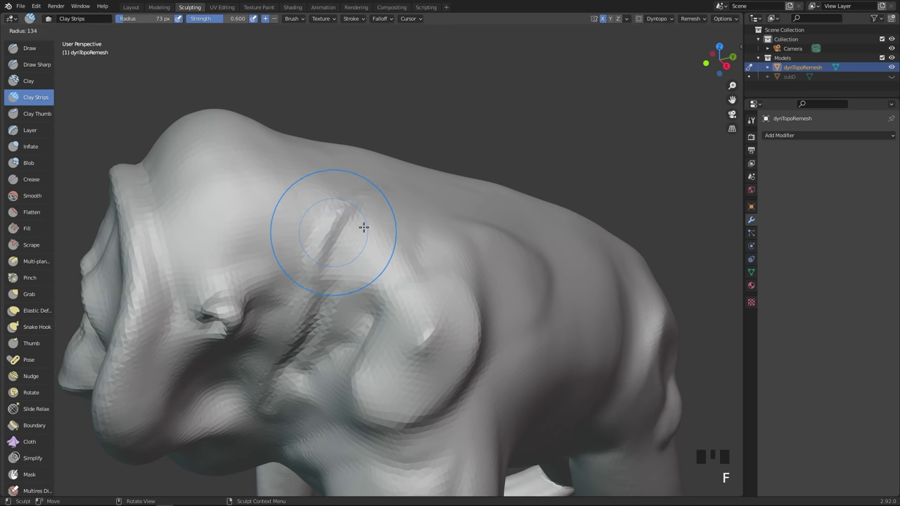
pyautogui.click(397, 223)
pyautogui.moveTo(401, 223)
pyautogui.mouseDown(button='middle')
pyautogui.moveTo(429, 269)
pyautogui.moveTo(441, 261)
pyautogui.moveTo(429, 251)
pyautogui.moveTo(426, 273)
pyautogui.mouseUp(button='middle')
pyautogui.press('f')
pyautogui.click(417, 282)
# - Try building up clay strips across the back and flank, and undo the strokes
pyautogui.moveTo(418, 284)
pyautogui.mouseDown()
pyautogui.moveTo(364, 247)
pyautogui.moveTo(297, 248)
pyautogui.moveTo(261, 237)
pyautogui.moveTo(263, 254)
pyautogui.moveTo(331, 252)
pyautogui.moveTo(377, 327)
pyautogui.moveTo(422, 295)
pyautogui.moveTo(305, 164)
pyautogui.moveTo(258, 217)
pyautogui.moveTo(316, 253)
pyautogui.mouseUp()
pyautogui.moveTo(317, 253); pyautogui.dragTo(374, 249, button='middle')
pyautogui.moveTo(490, 271)
pyautogui.mouseDown()
pyautogui.moveTo(502, 241)
pyautogui.moveTo(492, 235)
pyautogui.moveTo(476, 293)
pyautogui.moveTo(518, 333)
pyautogui.moveTo(484, 284)
pyautogui.moveTo(432, 295)
pyautogui.moveTo(410, 284)
pyautogui.moveTo(472, 291)
pyautogui.moveTo(476, 316)
pyautogui.mouseUp()
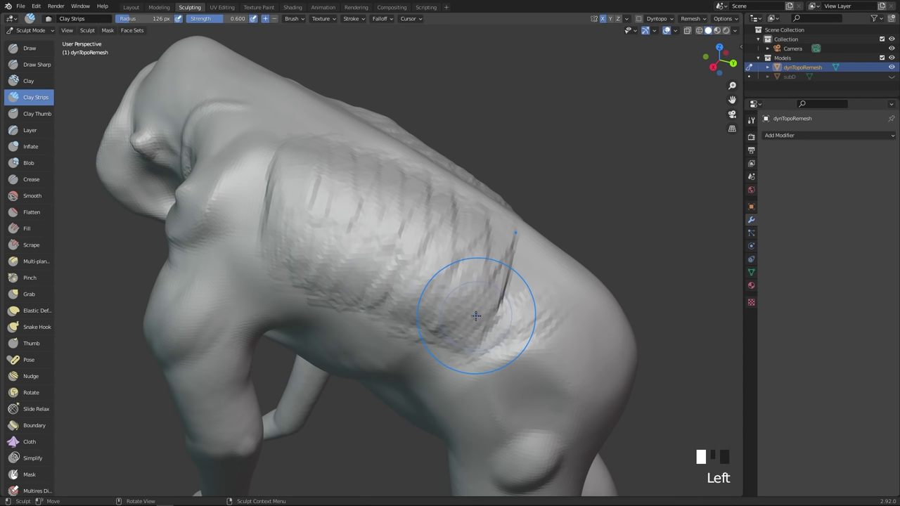
pyautogui.moveTo(520, 287); pyautogui.dragTo(470, 328, button='middle')
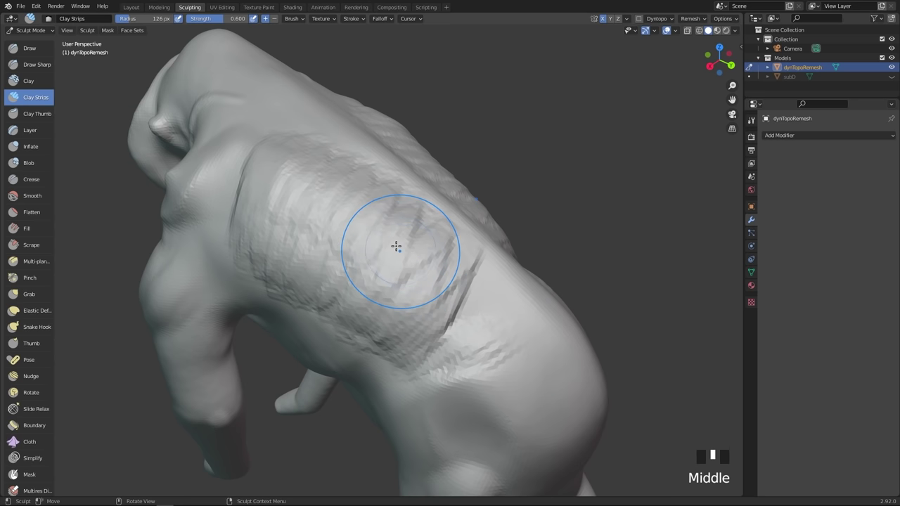
pyautogui.hotkey('ctrl', 'z')
pyautogui.hotkey('ctrl', 'z')
# - Raise the Clay Strips brush's Tip Roundness to about 0.5
pyautogui.click(296, 19)
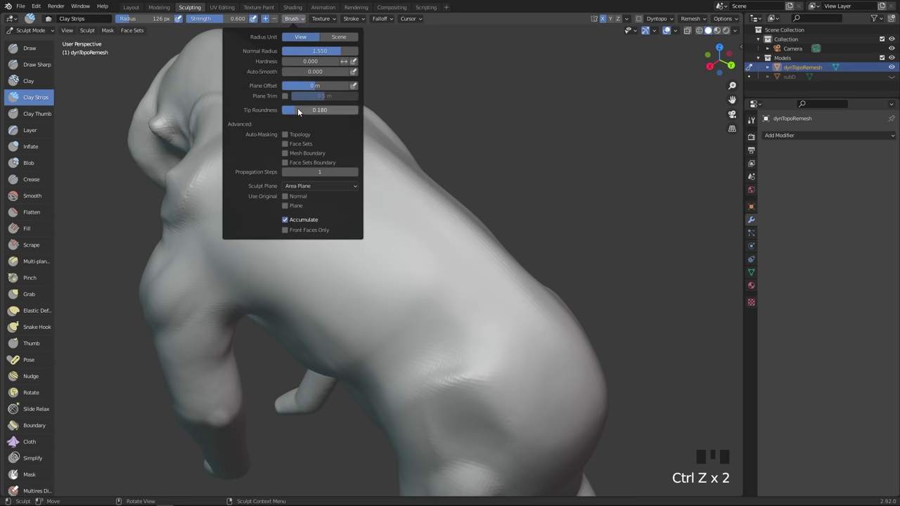
pyautogui.moveTo(298, 107); pyautogui.dragTo(328, 109)
# - Test the rounder Clay Strips tip with strokes along the back up to the shoulder blade, and undo them
pyautogui.moveTo(444, 277); pyautogui.dragTo(422, 310)
pyautogui.moveTo(429, 280)
pyautogui.mouseDown()
pyautogui.moveTo(396, 300)
pyautogui.moveTo(399, 256)
pyautogui.moveTo(344, 279)
pyautogui.moveTo(270, 161)
pyautogui.mouseUp()
pyautogui.moveTo(270, 161); pyautogui.dragTo(382, 251, button='middle')
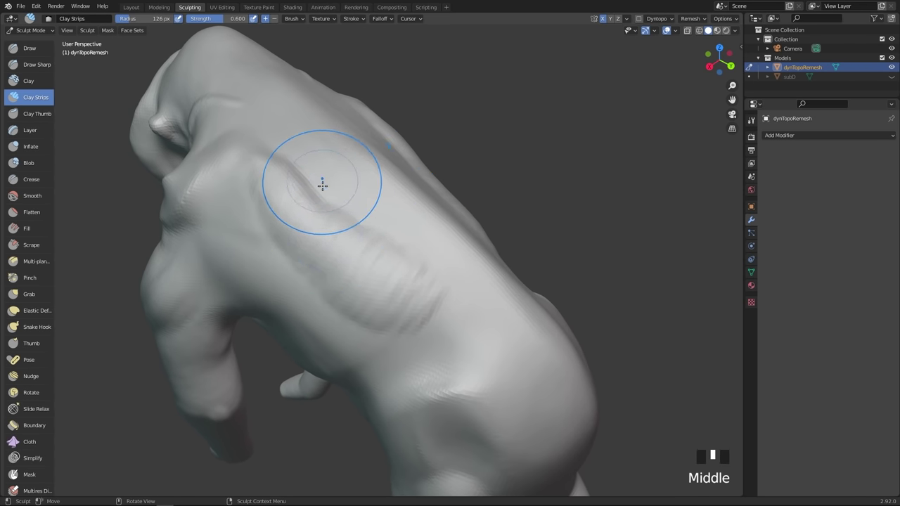
pyautogui.hotkey('ctrl', 'z')
pyautogui.moveTo(458, 321); pyautogui.dragTo(473, 340)
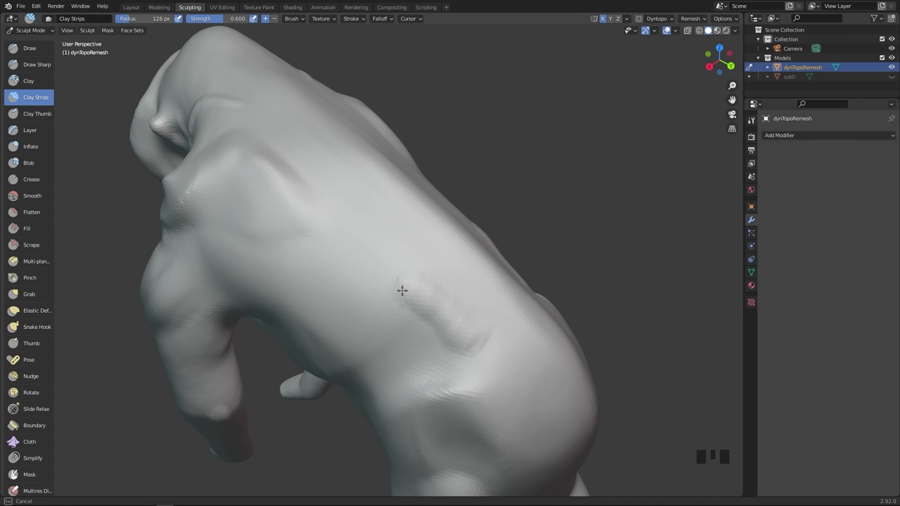
pyautogui.moveTo(385, 282)
pyautogui.mouseDown()
pyautogui.moveTo(376, 263)
pyautogui.moveTo(362, 265)
pyautogui.moveTo(362, 239)
pyautogui.moveTo(324, 261)
pyautogui.moveTo(328, 225)
pyautogui.moveTo(312, 194)
pyautogui.moveTo(301, 244)
pyautogui.moveTo(302, 203)
pyautogui.moveTo(288, 179)
pyautogui.mouseUp()
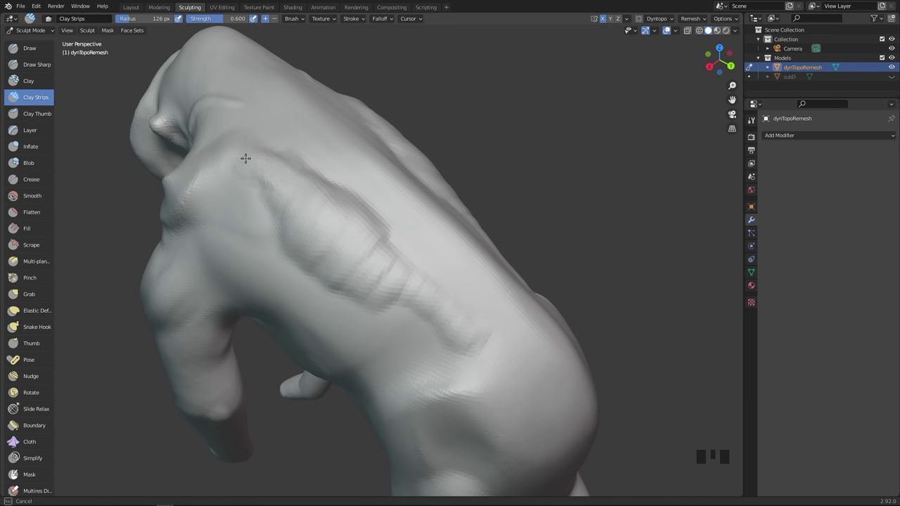
pyautogui.moveTo(246, 158); pyautogui.dragTo(248, 159)
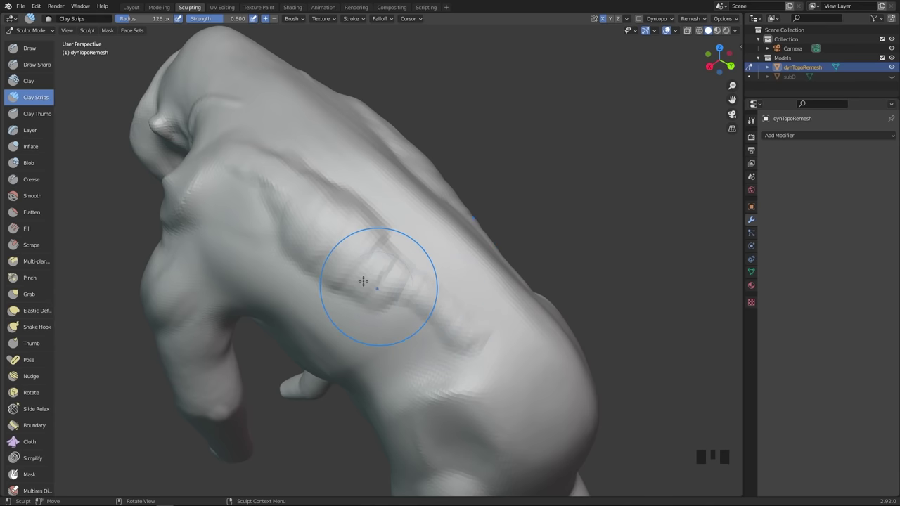
pyautogui.hotkey('ctrl', 'z')
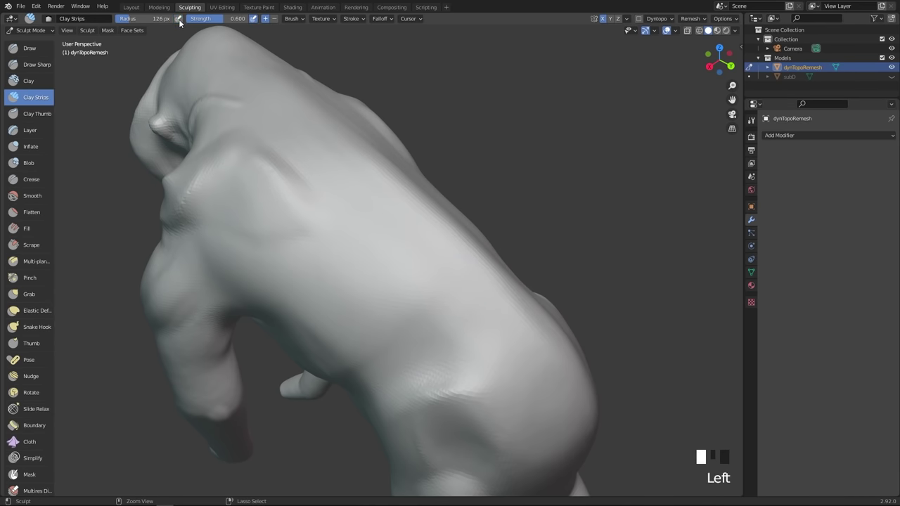
# - Set the Clay Strips radius to 81 px and build up a rounded raised patch on the middle of the back
pyautogui.press('f')
pyautogui.click(386, 285)
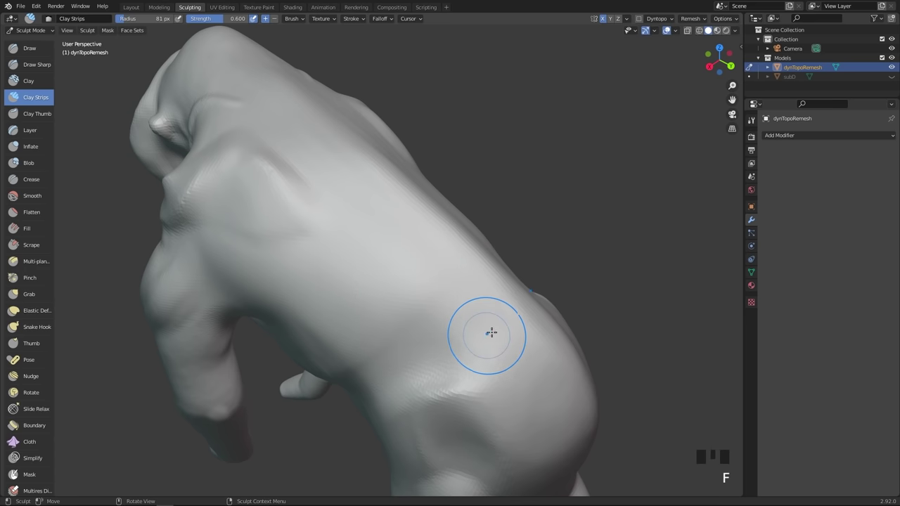
pyautogui.moveTo(470, 343); pyautogui.dragTo(460, 347)
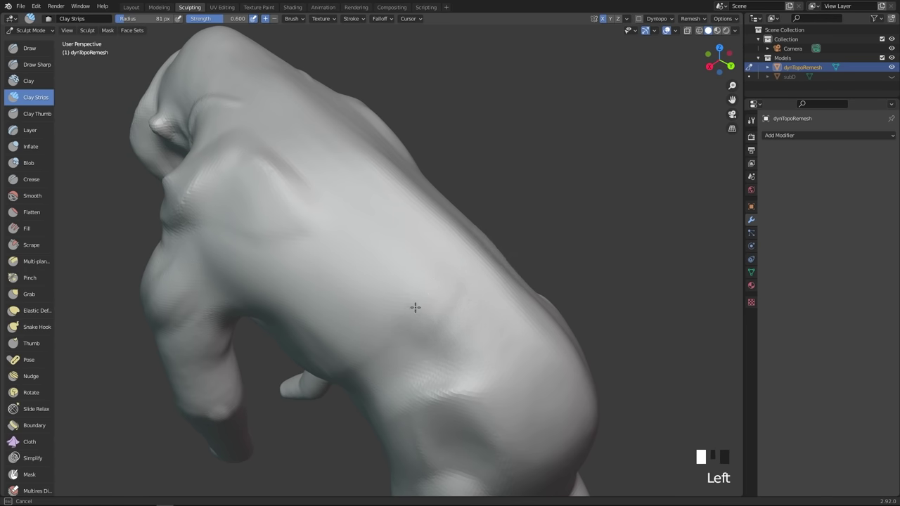
pyautogui.moveTo(374, 293)
pyautogui.mouseDown()
pyautogui.moveTo(377, 271)
pyautogui.moveTo(367, 265)
pyautogui.moveTo(392, 262)
pyautogui.moveTo(350, 217)
pyautogui.mouseUp()
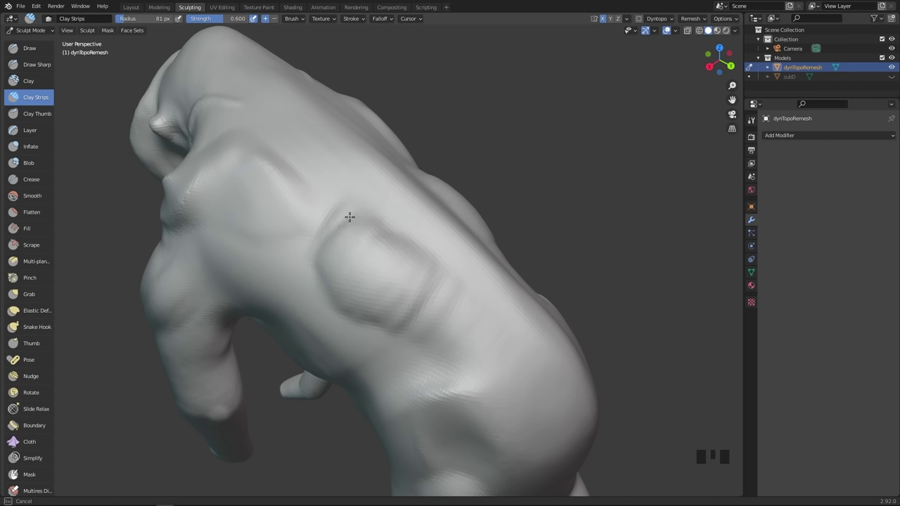
pyautogui.moveTo(314, 167); pyautogui.dragTo(324, 209)
# - Resize the Clay Strips brush and work over the shoulder blade and the raised patch on the back
pyautogui.press('f')
pyautogui.click(318, 219)
pyautogui.moveTo(319, 218)
pyautogui.mouseDown(button='middle')
pyautogui.moveTo(373, 208)
pyautogui.moveTo(373, 187)
pyautogui.mouseUp(button='middle')
pyautogui.press('f')
pyautogui.click(421, 223)
pyautogui.moveTo(296, 225)
pyautogui.mouseDown()
pyautogui.moveTo(300, 270)
pyautogui.moveTo(430, 318)
pyautogui.mouseUp()
# - Set the Clay Strips radius to 78 px and open the brush settings
pyautogui.moveTo(348, 207)
pyautogui.keyDown('ctrl'); pyautogui.mouseDown(button='middle')
pyautogui.moveTo(380, 232)
pyautogui.moveTo(418, 235)
pyautogui.mouseUp(button='middle'); pyautogui.keyUp('ctrl')
pyautogui.press('f')
pyautogui.click(390, 257)
pyautogui.press('f')
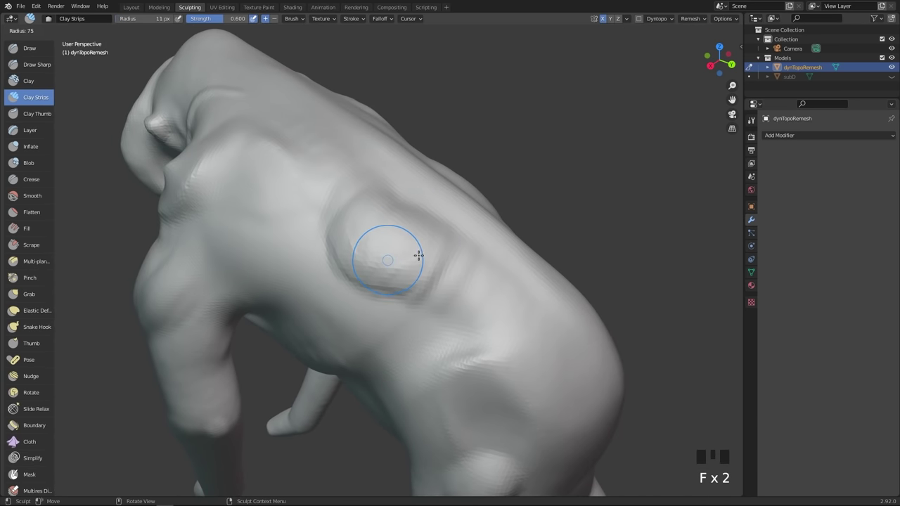
pyautogui.click(418, 255)
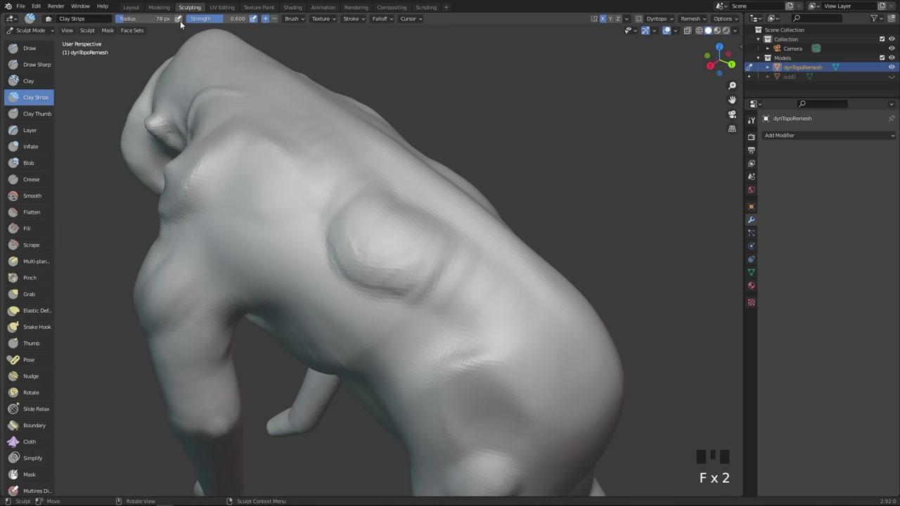
pyautogui.click(293, 18)
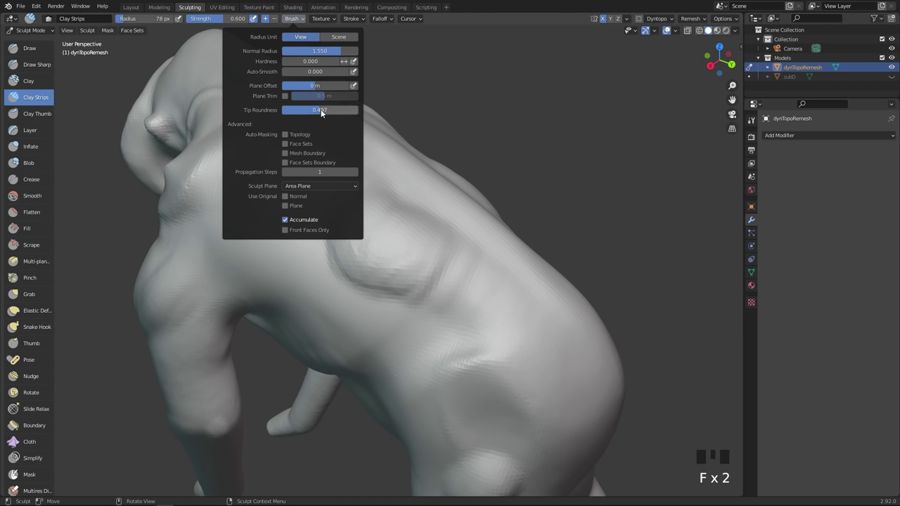
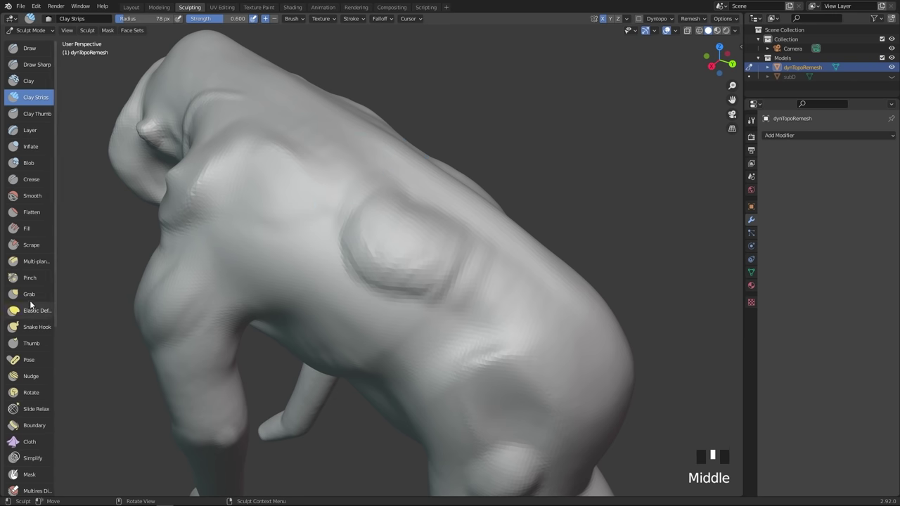
# - Switch to the Grab brush, enlarge its radius to 187 px and pull the shoulder and upper arm into shape
pyautogui.keyDown('shift'); pyautogui.moveTo(231, 255); pyautogui.dragTo(239, 246, button='middle'); pyautogui.keyUp('shift')
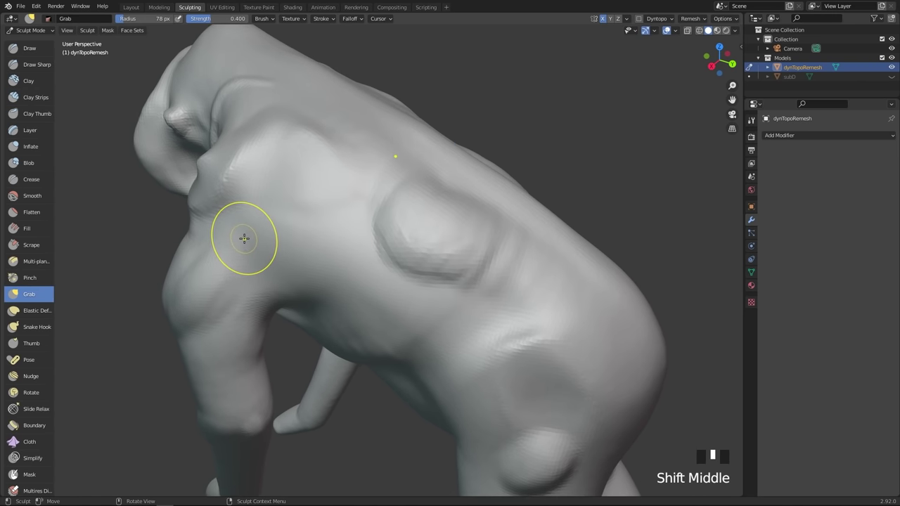
pyautogui.press('f')
pyautogui.click(328, 229)
pyautogui.moveTo(211, 241); pyautogui.dragTo(184, 255)
pyautogui.moveTo(190, 274); pyautogui.dragTo(184, 301)
pyautogui.moveTo(185, 300); pyautogui.dragTo(192, 237, button='middle')
pyautogui.moveTo(192, 237); pyautogui.dragTo(173, 206)
pyautogui.moveTo(182, 273); pyautogui.dragTo(159, 283)
pyautogui.moveTo(197, 222); pyautogui.dragTo(182, 213)
# - Reshape the body's larger forms with short Grab brush pulls from several viewing angles
pyautogui.moveTo(184, 211); pyautogui.dragTo(284, 202, button='middle')
pyautogui.moveTo(354, 264); pyautogui.dragTo(368, 280)
pyautogui.moveTo(372, 282); pyautogui.dragTo(361, 284)
pyautogui.moveTo(283, 306); pyautogui.dragTo(297, 317)
pyautogui.moveTo(298, 317); pyautogui.dragTo(361, 322, button='middle')
pyautogui.moveTo(362, 321); pyautogui.dragTo(360, 310)
pyautogui.moveTo(360, 309); pyautogui.dragTo(348, 279)
pyautogui.moveTo(348, 279)
pyautogui.mouseDown(button='middle')
pyautogui.moveTo(448, 270)
pyautogui.moveTo(478, 321)
pyautogui.moveTo(488, 322)
pyautogui.mouseUp(button='middle')
pyautogui.moveTo(520, 301); pyautogui.dragTo(538, 287)
pyautogui.moveTo(528, 284); pyautogui.dragTo(532, 277)
pyautogui.moveTo(526, 275); pyautogui.dragTo(511, 258)
pyautogui.moveTo(476, 310); pyautogui.dragTo(446, 299)
pyautogui.moveTo(445, 298); pyautogui.dragTo(444, 298)
pyautogui.moveTo(445, 297)
pyautogui.mouseDown(button='middle')
pyautogui.moveTo(389, 299)
pyautogui.moveTo(394, 285)
pyautogui.mouseUp(button='middle')
pyautogui.moveTo(394, 285); pyautogui.dragTo(407, 259)
pyautogui.moveTo(406, 260); pyautogui.dragTo(389, 239, button='middle')
pyautogui.moveTo(389, 239); pyautogui.dragTo(383, 232)
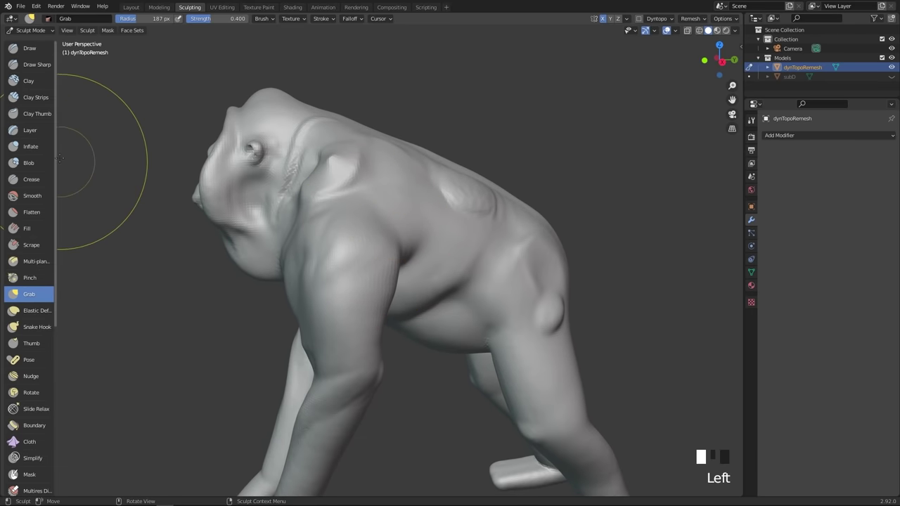
# - Switch to the Draw Sharp brush, set its radius to 29 px and carve diagonal creases from the back down to the shoulder
pyautogui.click(35, 65)
pyautogui.moveTo(359, 217); pyautogui.dragTo(382, 221, button='middle')
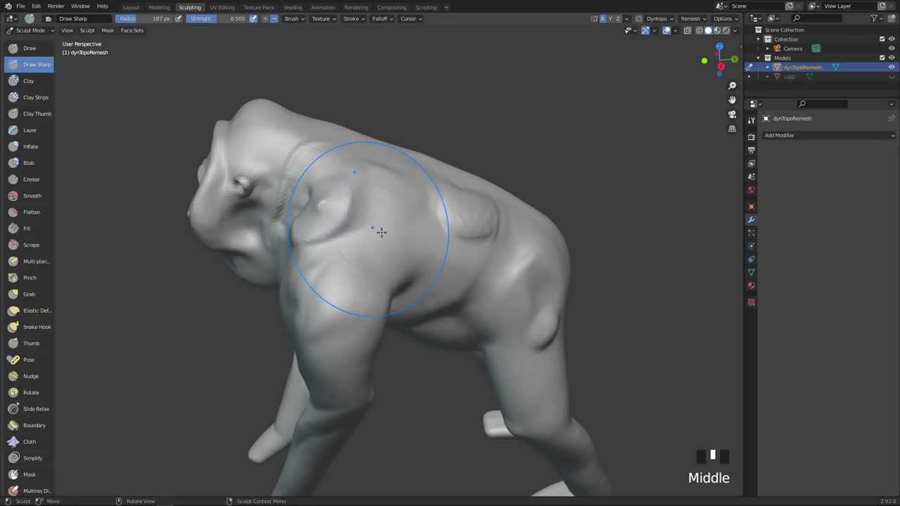
pyautogui.press('f')
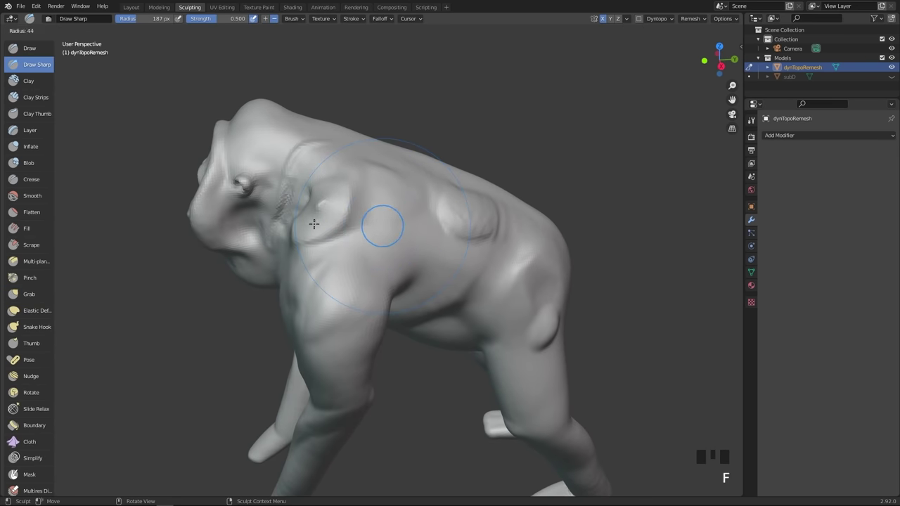
pyautogui.click(359, 221)
pyautogui.moveTo(360, 221)
pyautogui.mouseDown(button='middle')
pyautogui.moveTo(392, 225)
pyautogui.moveTo(447, 206)
pyautogui.moveTo(429, 217)
pyautogui.mouseUp(button='middle')
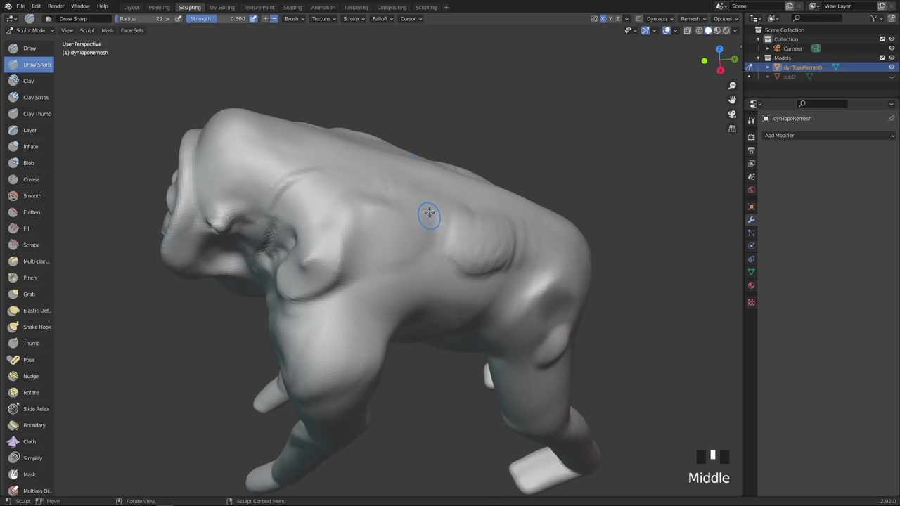
pyautogui.moveTo(435, 216); pyautogui.dragTo(410, 246)
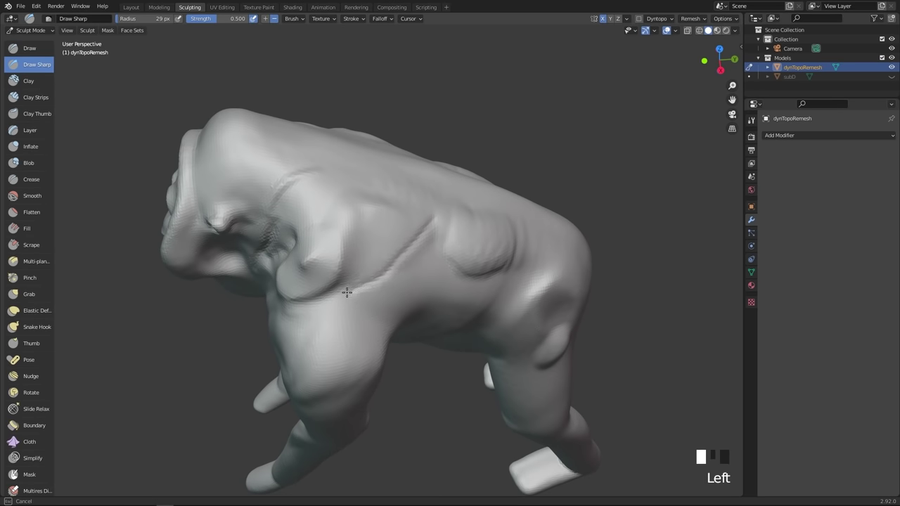
pyautogui.moveTo(312, 306); pyautogui.dragTo(349, 277)
pyautogui.moveTo(373, 232); pyautogui.dragTo(361, 261)
# - Cut further Draw Sharp creases along the flank, between the upper arm and the raised patch on the back
pyautogui.moveTo(379, 280); pyautogui.dragTo(365, 263, button='middle')
pyautogui.moveTo(342, 278); pyautogui.dragTo(524, 257)
pyautogui.moveTo(517, 249); pyautogui.dragTo(360, 276)
pyautogui.moveTo(359, 276); pyautogui.dragTo(450, 242, button='middle')
pyautogui.moveTo(450, 242); pyautogui.dragTo(429, 235)
# - Extend the sharp creases around the shoulder and the side of the chest with short Draw Sharp strokes
pyautogui.moveTo(368, 267); pyautogui.dragTo(428, 257, button='middle')
pyautogui.moveTo(428, 256); pyautogui.dragTo(408, 272)
pyautogui.moveTo(408, 272); pyautogui.dragTo(446, 241, button='middle')
pyautogui.moveTo(446, 242)
pyautogui.mouseDown()
pyautogui.moveTo(373, 282)
pyautogui.moveTo(429, 241)
pyautogui.mouseUp()
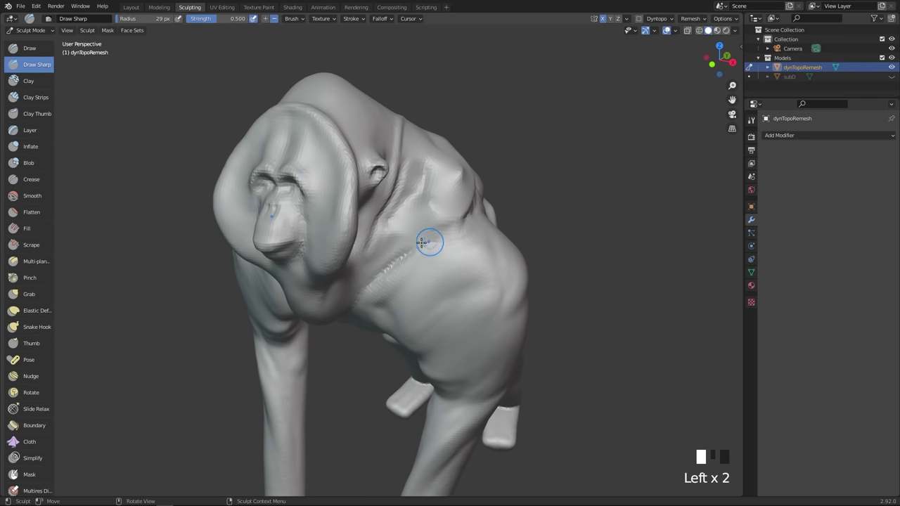
pyautogui.moveTo(428, 242); pyautogui.dragTo(358, 257, button='middle')
pyautogui.moveTo(358, 257); pyautogui.dragTo(382, 244)
pyautogui.moveTo(385, 251)
pyautogui.mouseDown(button='middle')
pyautogui.moveTo(404, 237)
pyautogui.moveTo(446, 245)
pyautogui.mouseUp(button='middle')
# - Set the Draw Sharp radius to 55 px and raise ridges beside the flank creases with inverted strokes
pyautogui.press('f')
pyautogui.click(422, 217)
pyautogui.press('f')
pyautogui.click(415, 262)
pyautogui.keyDown('ctrl'); pyautogui.moveTo(418, 264); pyautogui.dragTo(341, 310); pyautogui.keyUp('ctrl')
pyautogui.moveTo(340, 311); pyautogui.dragTo(376, 248, button='middle')
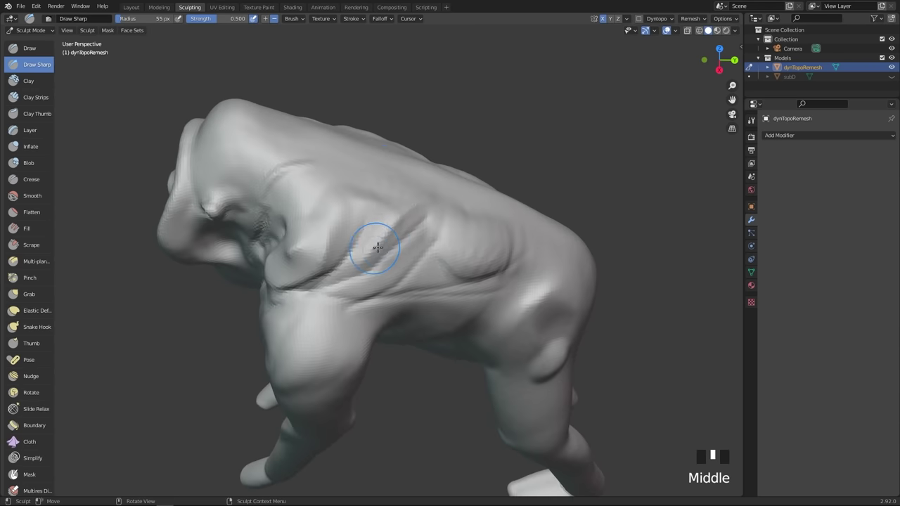
pyautogui.moveTo(386, 245)
pyautogui.keyDown('ctrl'); pyautogui.mouseDown()
pyautogui.moveTo(321, 281)
pyautogui.moveTo(331, 296)
pyautogui.mouseUp(); pyautogui.keyUp('ctrl')
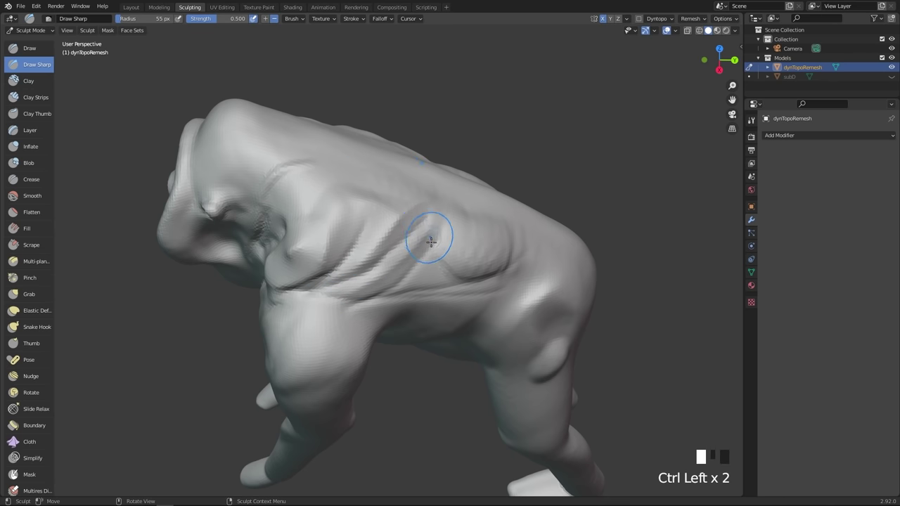
# - Add more inverted Draw Sharp ridges behind the shoulder blade and deepen the crease below them with a normal stroke
pyautogui.moveTo(432, 235); pyautogui.dragTo(429, 215, button='middle')
pyautogui.keyDown('ctrl'); pyautogui.moveTo(415, 228); pyautogui.dragTo(316, 265); pyautogui.keyUp('ctrl')
pyautogui.keyDown('ctrl'); pyautogui.moveTo(366, 232); pyautogui.dragTo(308, 257); pyautogui.keyUp('ctrl')
pyautogui.moveTo(386, 230); pyautogui.dragTo(408, 253, button='middle')
pyautogui.moveTo(408, 253); pyautogui.dragTo(357, 286)
pyautogui.moveTo(377, 287); pyautogui.dragTo(302, 278, button='middle')
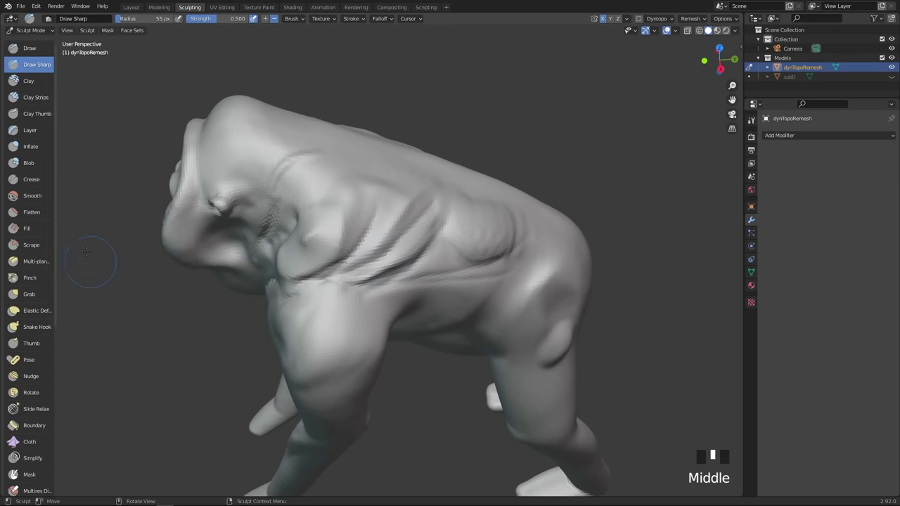
# - Switch to the Inflate brush, set its radius to 196 px and swell the folds behind the shoulder
pyautogui.click(31, 147)
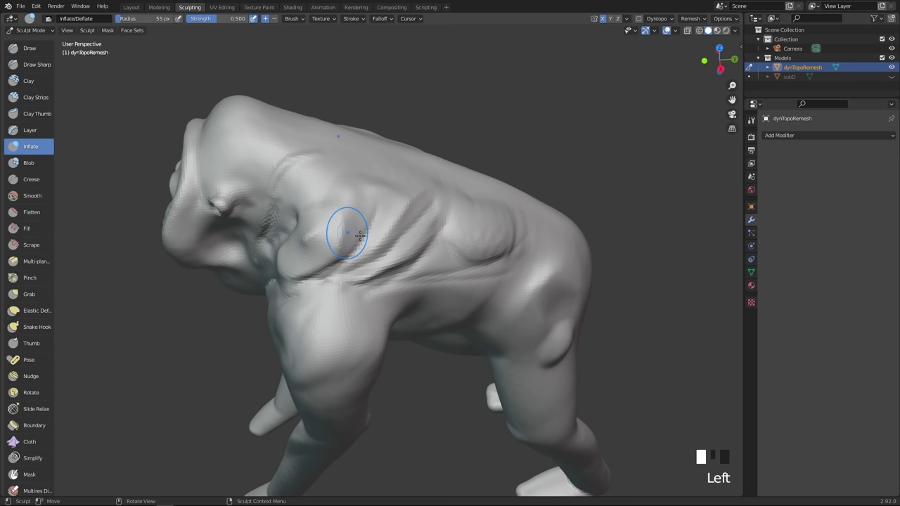
pyautogui.press('f')
pyautogui.click(378, 223)
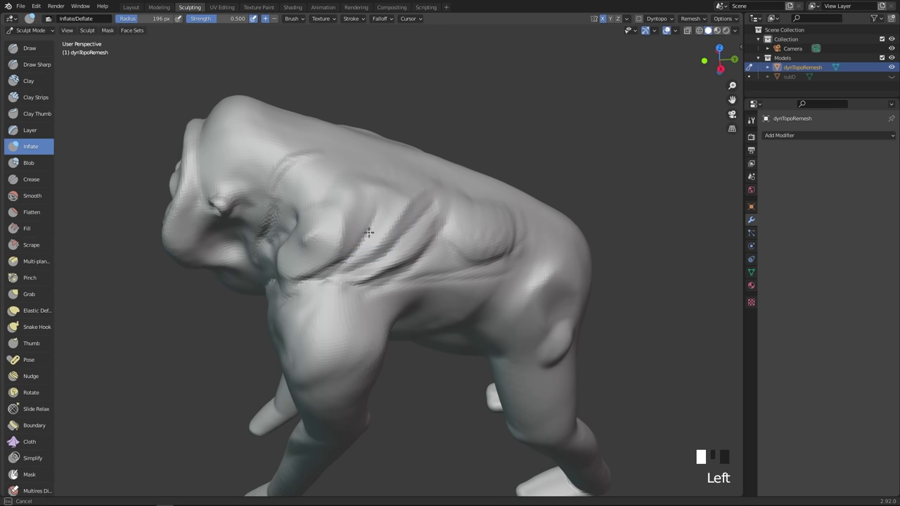
pyautogui.moveTo(340, 273)
pyautogui.mouseDown(button='middle')
pyautogui.moveTo(372, 274)
pyautogui.moveTo(408, 187)
pyautogui.moveTo(409, 248)
pyautogui.moveTo(351, 265)
pyautogui.moveTo(386, 257)
pyautogui.mouseUp(button='middle')
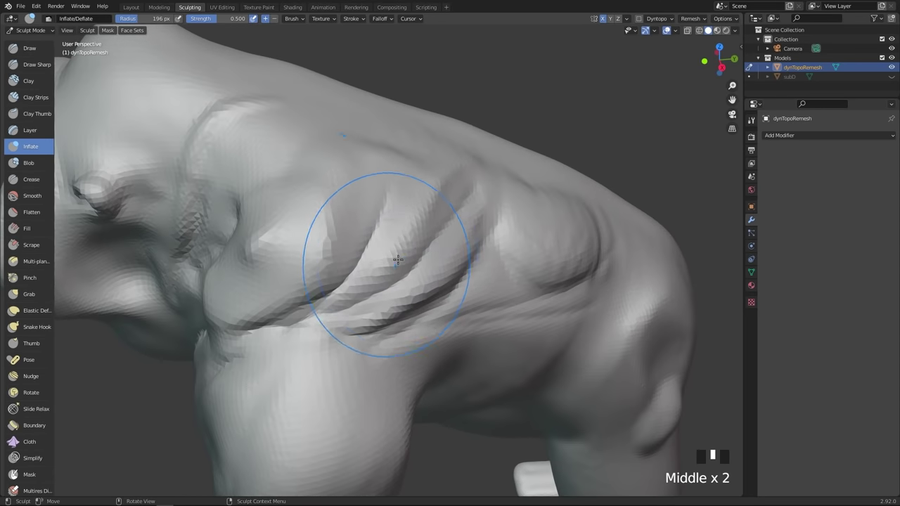
pyautogui.moveTo(386, 258); pyautogui.dragTo(408, 234)
pyautogui.moveTo(426, 293); pyautogui.dragTo(415, 284)
pyautogui.moveTo(415, 284); pyautogui.dragTo(378, 247, button='middle')
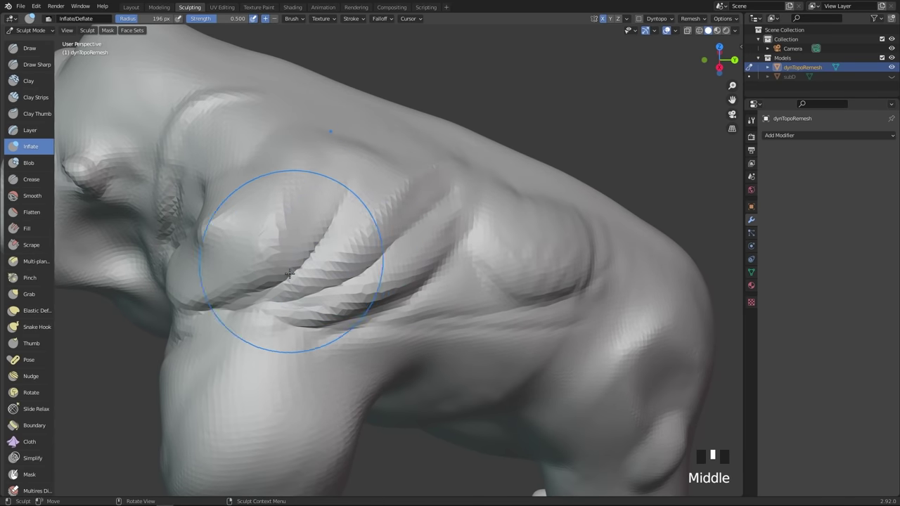
# - Smooth the jagged folds behind the shoulder, adding one Inflate stroke along them
pyautogui.moveTo(333, 221)
pyautogui.keyDown('shift'); pyautogui.mouseDown()
pyautogui.moveTo(302, 260)
pyautogui.moveTo(315, 267)
pyautogui.mouseUp(); pyautogui.keyUp('shift')
pyautogui.moveTo(409, 219); pyautogui.dragTo(296, 284)
pyautogui.keyDown('shift'); pyautogui.moveTo(398, 260); pyautogui.dragTo(380, 267); pyautogui.keyUp('shift')
pyautogui.keyDown('shift'); pyautogui.moveTo(394, 247); pyautogui.dragTo(365, 275); pyautogui.keyUp('shift')
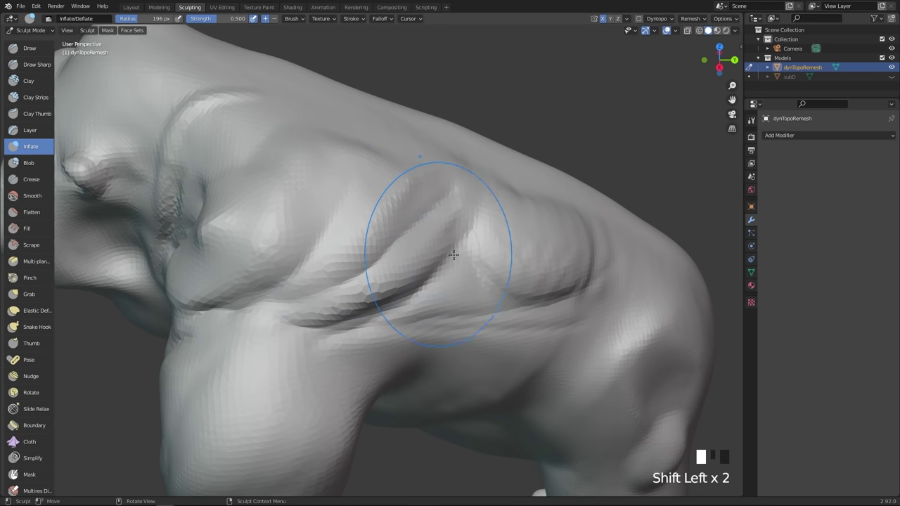
# - Inflate the lower flank fold and the bulge on the shoulder
pyautogui.moveTo(450, 255); pyautogui.dragTo(424, 295)
pyautogui.moveTo(341, 327); pyautogui.dragTo(293, 305)
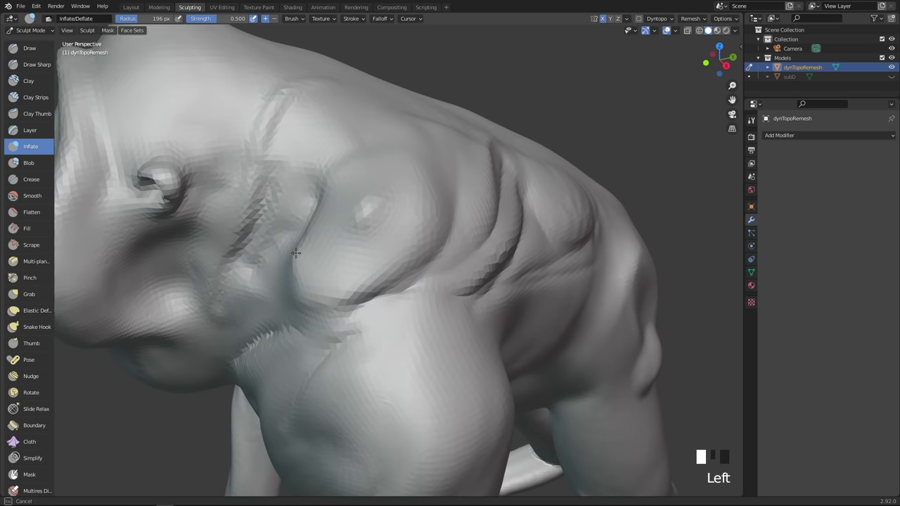
pyautogui.moveTo(307, 225); pyautogui.dragTo(338, 255)
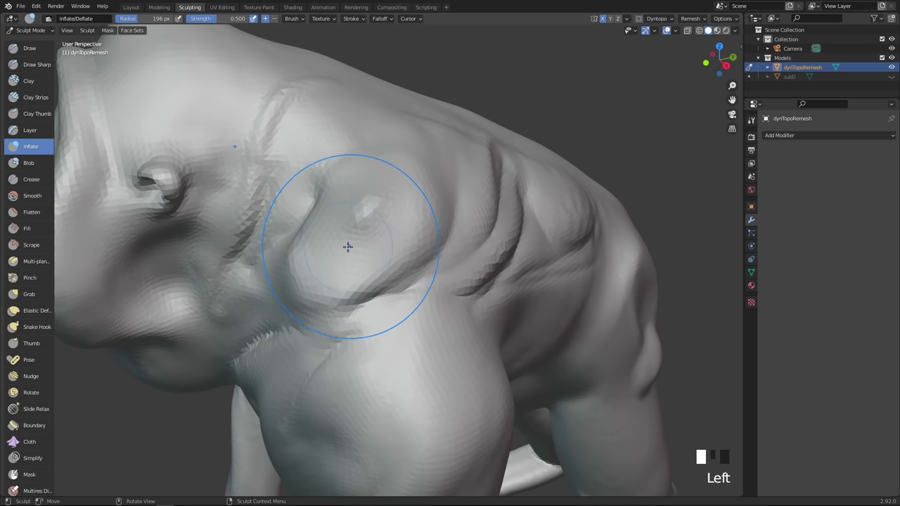
# - Set the brush radius to 94 px, undo the first smoothing stroke and smooth the neck and shoulder again
pyautogui.moveTo(368, 227)
pyautogui.keyDown('ctrl'); pyautogui.mouseDown(button='middle')
pyautogui.moveTo(354, 278)
pyautogui.moveTo(364, 261)
pyautogui.mouseUp(button='middle'); pyautogui.keyUp('ctrl')
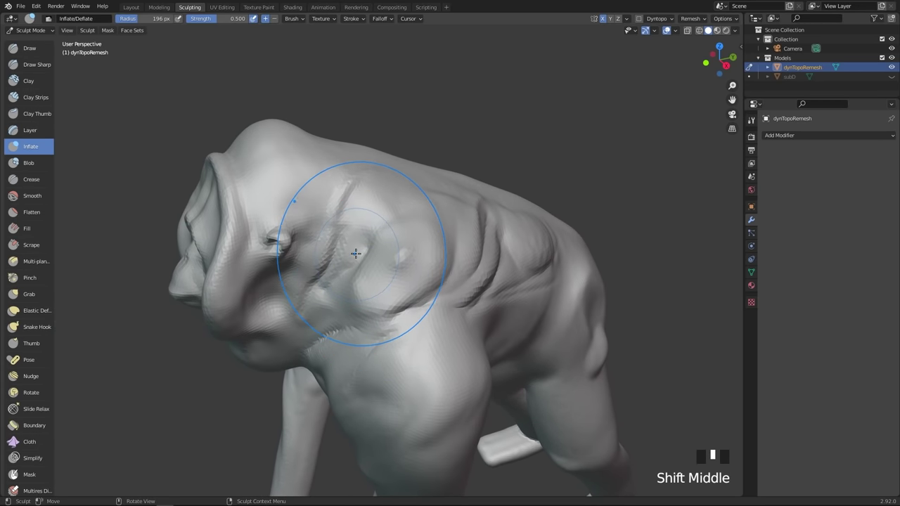
pyautogui.press('f')
pyautogui.moveTo(354, 255)
pyautogui.keyDown('shift'); pyautogui.mouseDown()
pyautogui.moveTo(367, 261)
pyautogui.moveTo(338, 268)
pyautogui.moveTo(334, 247)
pyautogui.moveTo(348, 232)
pyautogui.mouseUp(); pyautogui.keyUp('shift')
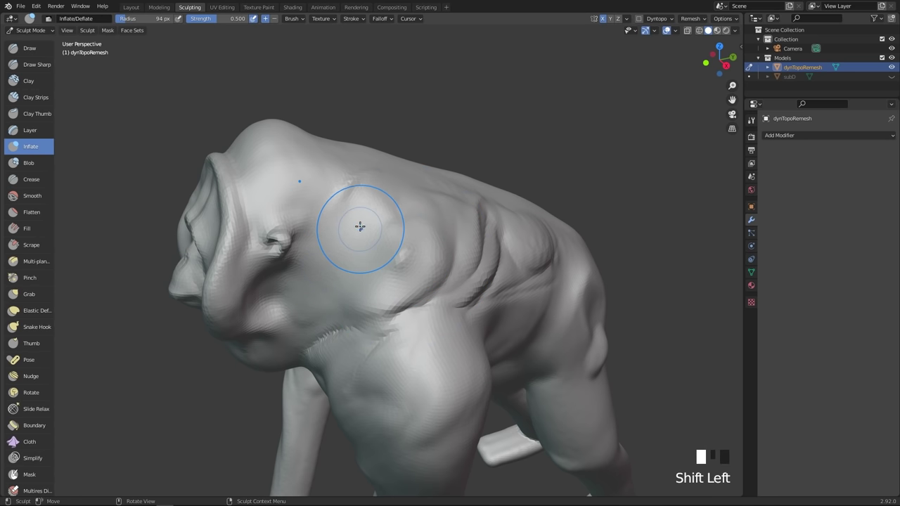
pyautogui.hotkey('ctrl', 'z')
pyautogui.moveTo(453, 246)
pyautogui.keyDown('shift'); pyautogui.mouseDown()
pyautogui.moveTo(393, 294)
pyautogui.moveTo(360, 253)
pyautogui.moveTo(408, 249)
pyautogui.moveTo(384, 241)
pyautogui.moveTo(321, 291)
pyautogui.moveTo(332, 233)
pyautogui.mouseUp(); pyautogui.keyUp('shift')
pyautogui.moveTo(331, 233); pyautogui.dragTo(348, 251, button='middle')
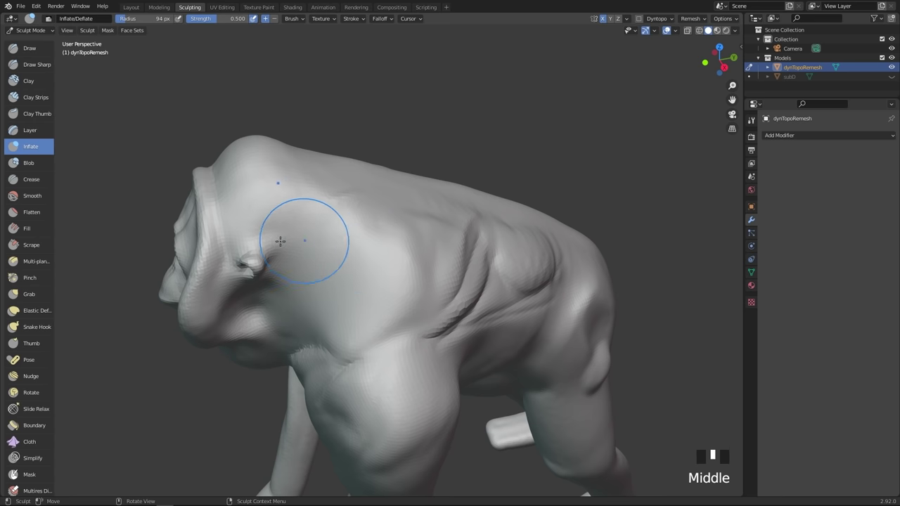
# - Switch to the Smooth brush, set its strength to 0.248 and soften the folds on the flank
pyautogui.click(35, 198)
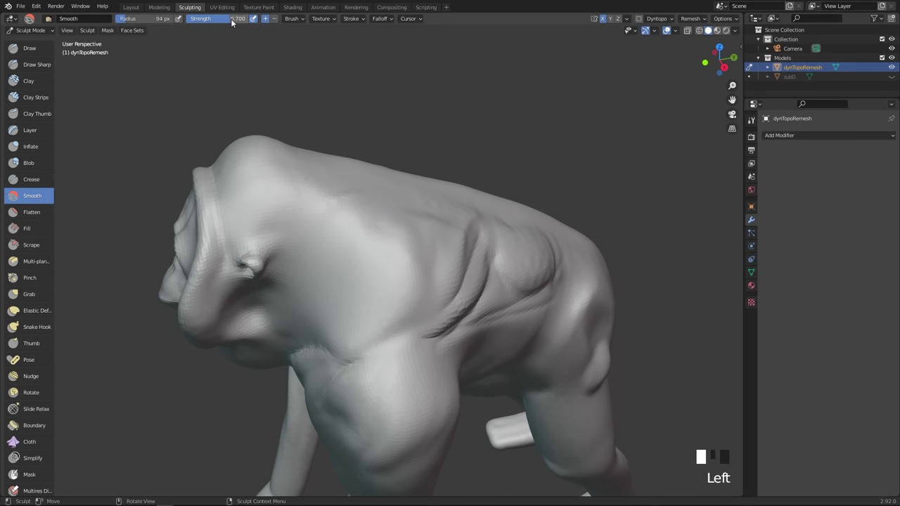
pyautogui.moveTo(198, 22); pyautogui.dragTo(198, 22)
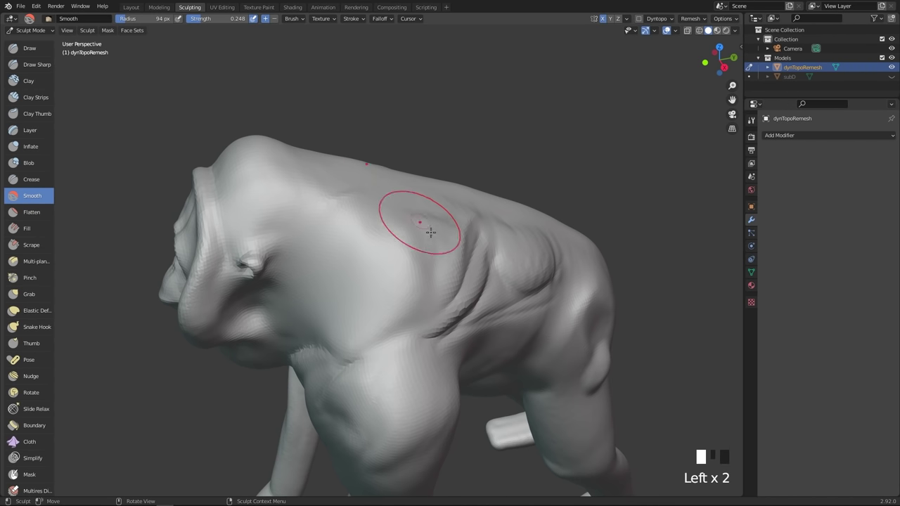
pyautogui.moveTo(427, 227); pyautogui.dragTo(446, 258, button='middle')
pyautogui.moveTo(450, 269)
pyautogui.keyDown('shift'); pyautogui.mouseDown()
pyautogui.moveTo(467, 259)
pyautogui.moveTo(459, 262)
pyautogui.mouseUp(); pyautogui.keyUp('shift')
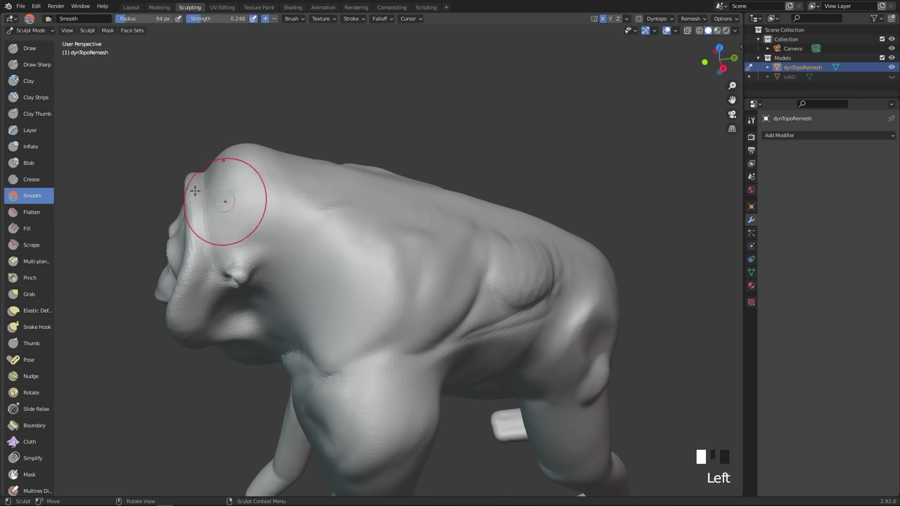
# - Switch to the Draw brush, set its radius to 39 px and smooth over the raised patch on the back
pyautogui.click(28, 48)
pyautogui.press('f')
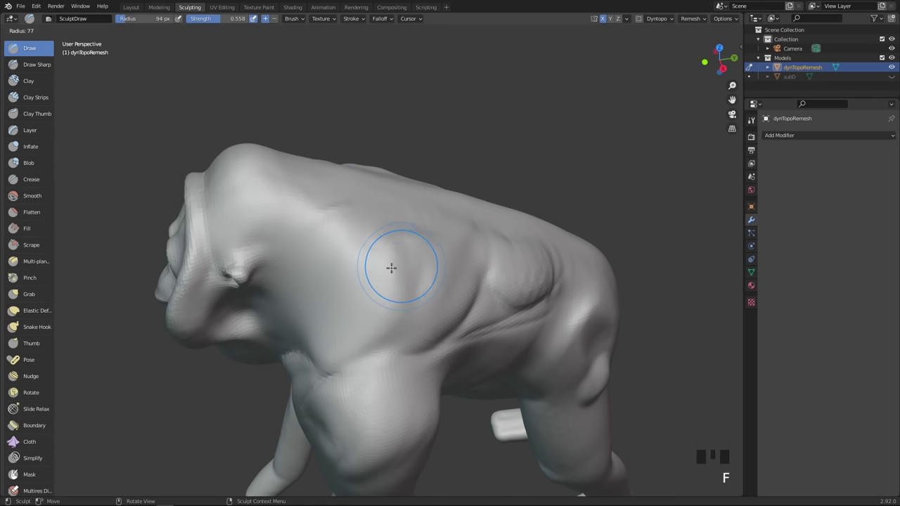
pyautogui.moveTo(485, 284)
pyautogui.keyDown('shift'); pyautogui.mouseDown()
pyautogui.moveTo(515, 301)
pyautogui.moveTo(526, 294)
pyautogui.mouseUp(); pyautogui.keyUp('shift')
pyautogui.moveTo(526, 294); pyautogui.dragTo(482, 271, button='middle')
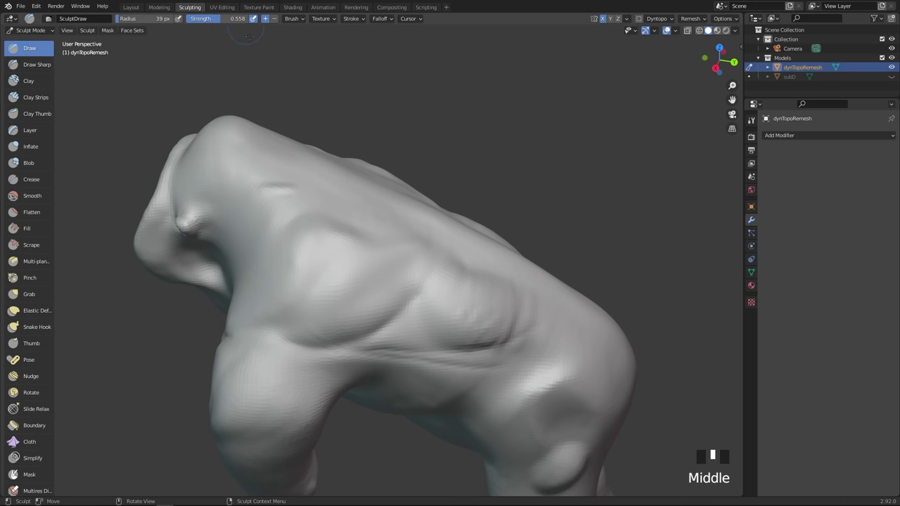
pyautogui.click(33, 84)
pyautogui.click(33, 84)
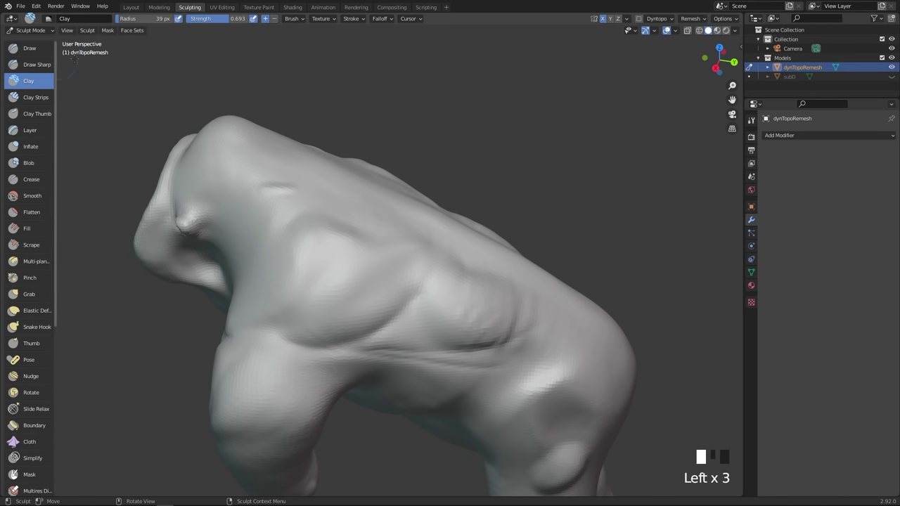
pyautogui.click(34, 80)
pyautogui.click(34, 80)
pyautogui.click(36, 82)
# - Smooth the raised patch on the back with the Smooth brush and return to the Draw brush
pyautogui.click(35, 194)
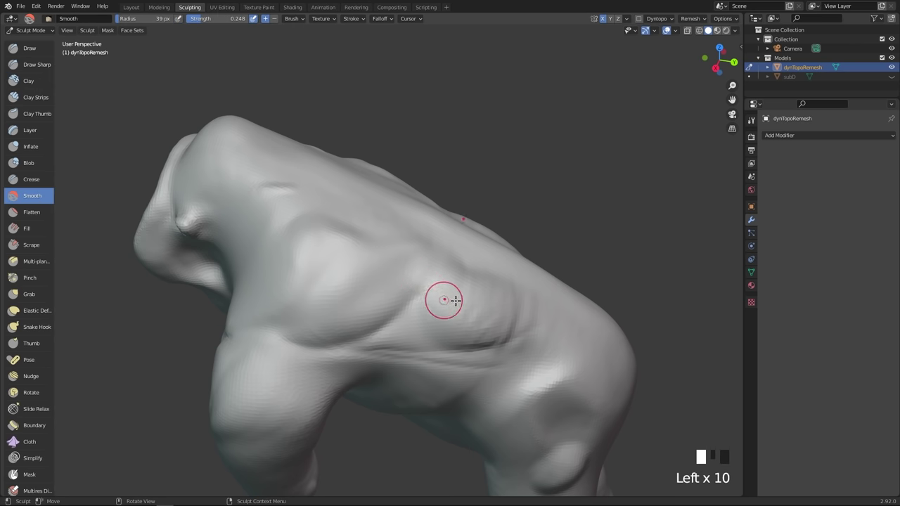
pyautogui.keyDown('shift'); pyautogui.moveTo(442, 297); pyautogui.dragTo(482, 330); pyautogui.keyUp('shift')
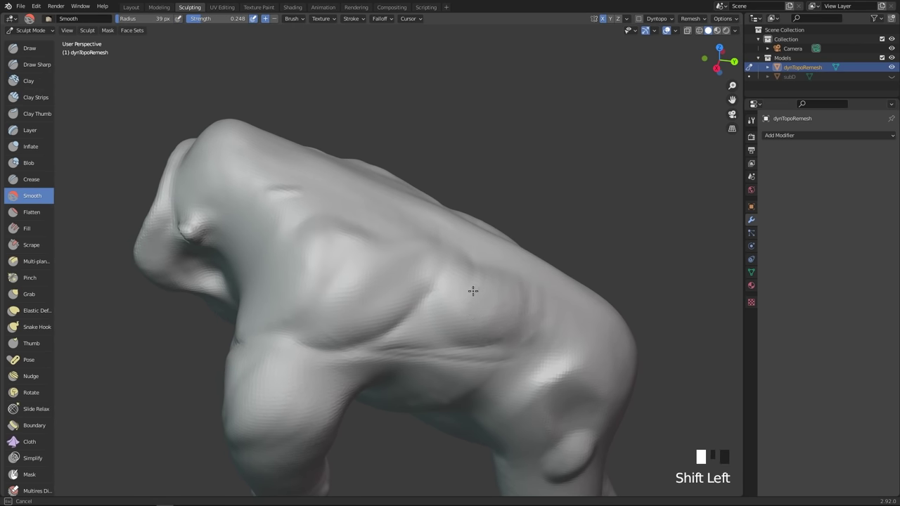
pyautogui.click(39, 50)
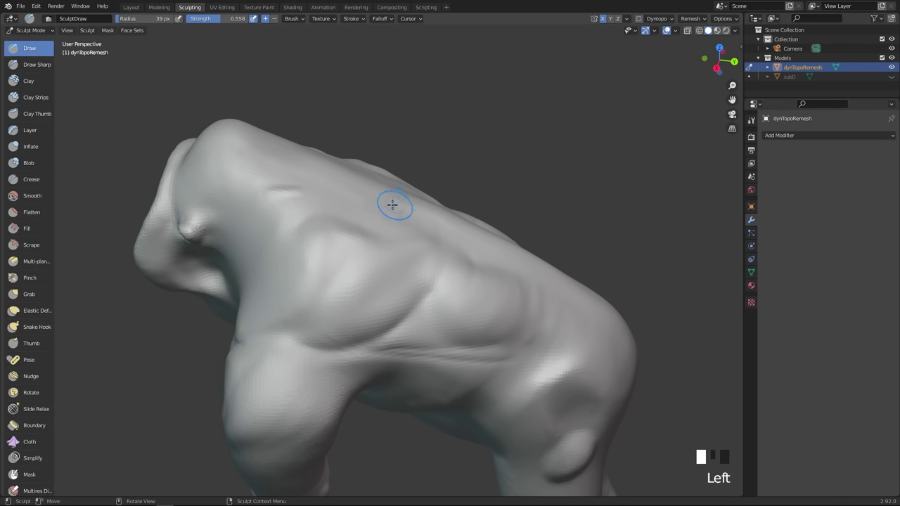
pyautogui.moveTo(385, 208)
pyautogui.mouseDown(button='middle')
pyautogui.moveTo(436, 189)
pyautogui.moveTo(406, 203)
pyautogui.mouseUp(button='middle')
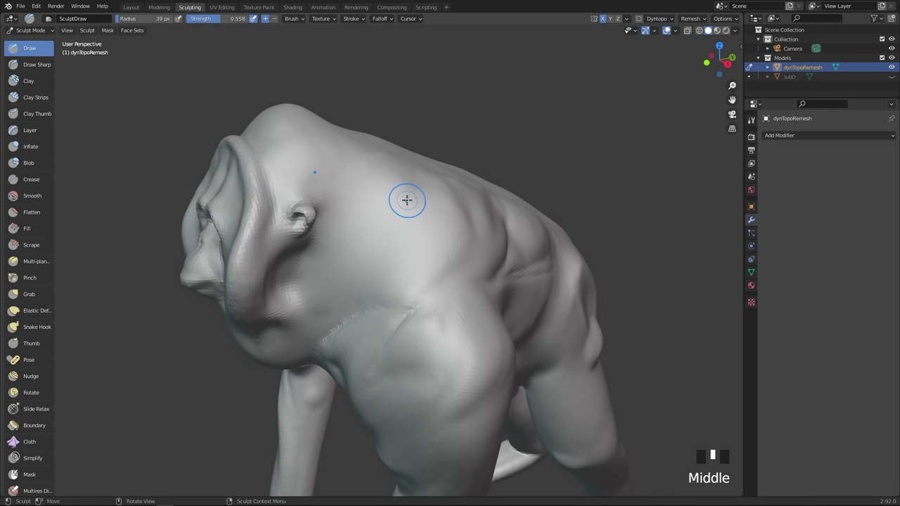
# - Open the Draw brush's shortcut options, start assigning a shortcut to the Layer brush and cancel the assignment
pyautogui.rightClick(36, 48)
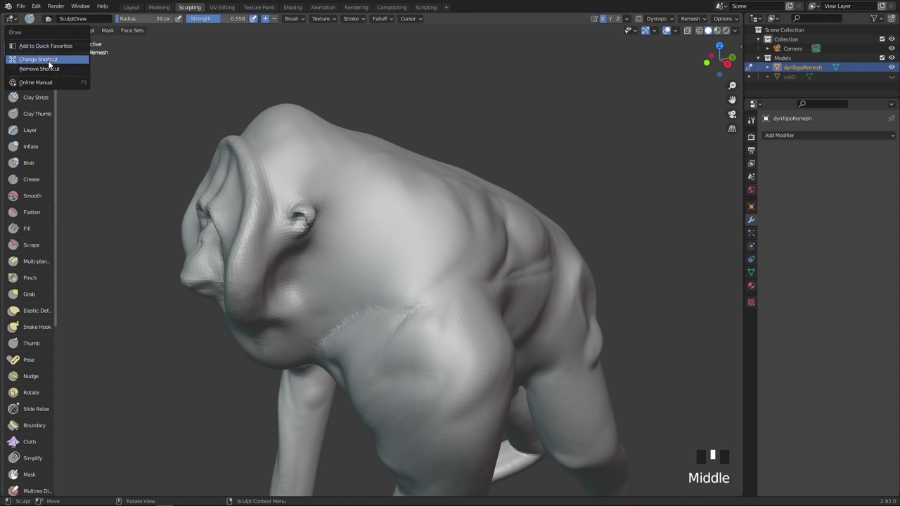
pyautogui.rightClick(27, 133)
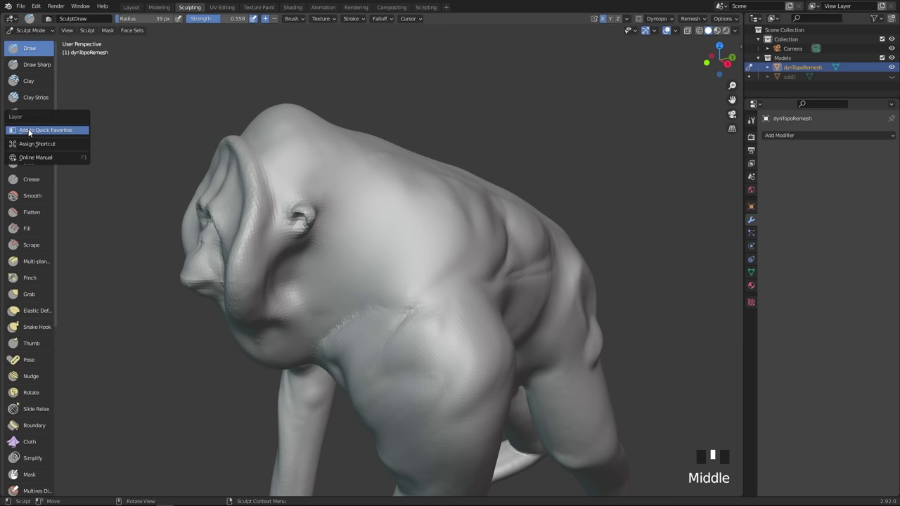
pyautogui.click(40, 145)
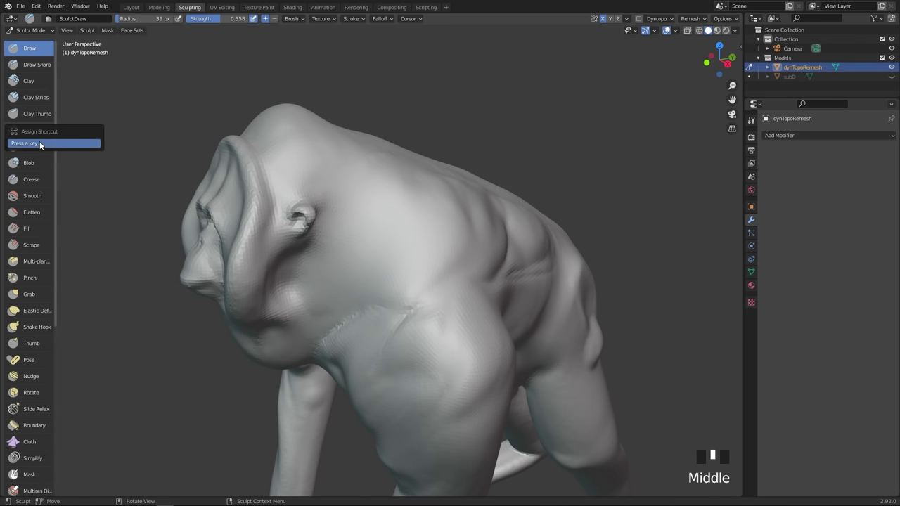
pyautogui.rightClick(331, 100)
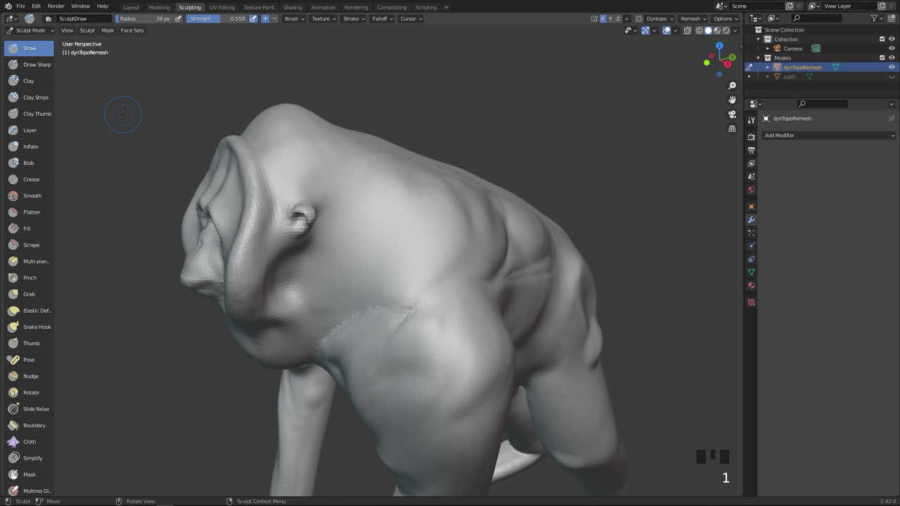
# - Cycle through the Clay Strips, Grab and Draw Sharp brushes with their assigned shortcuts 2, 3 and 4
pyautogui.press('2')
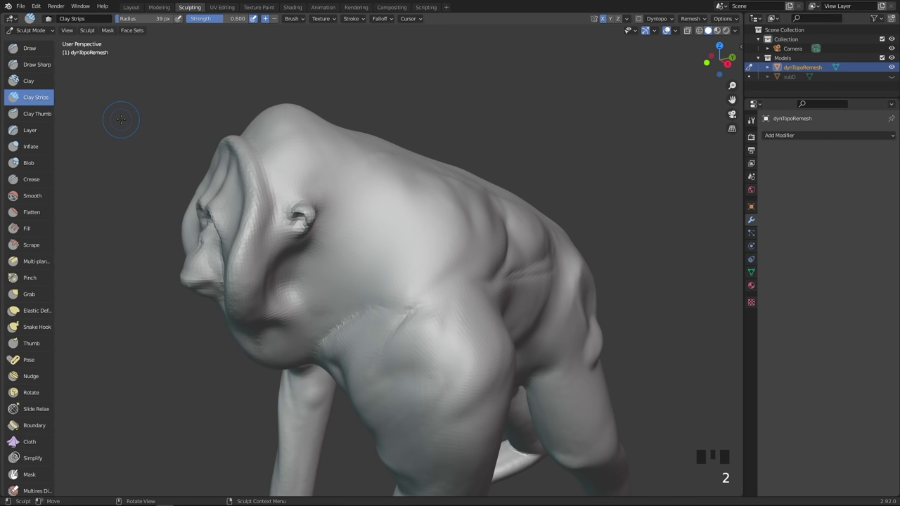
pyautogui.press('3')
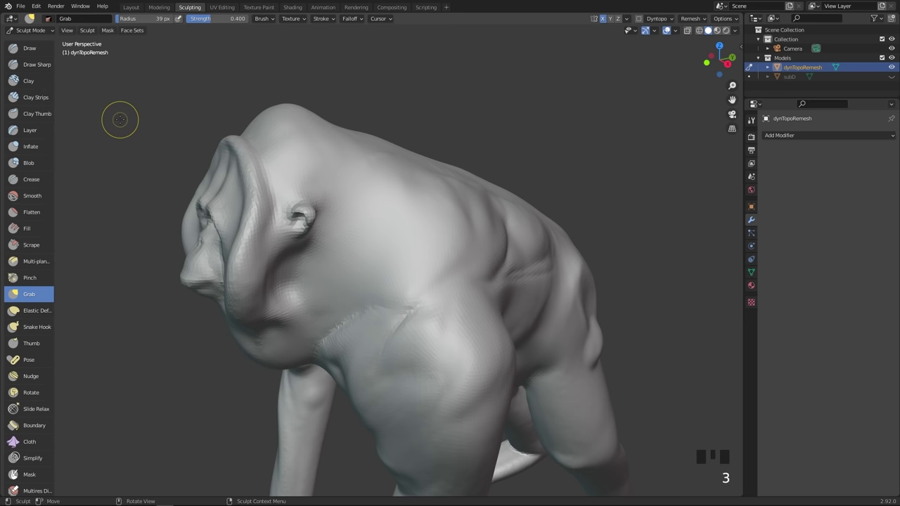
pyautogui.press('4')
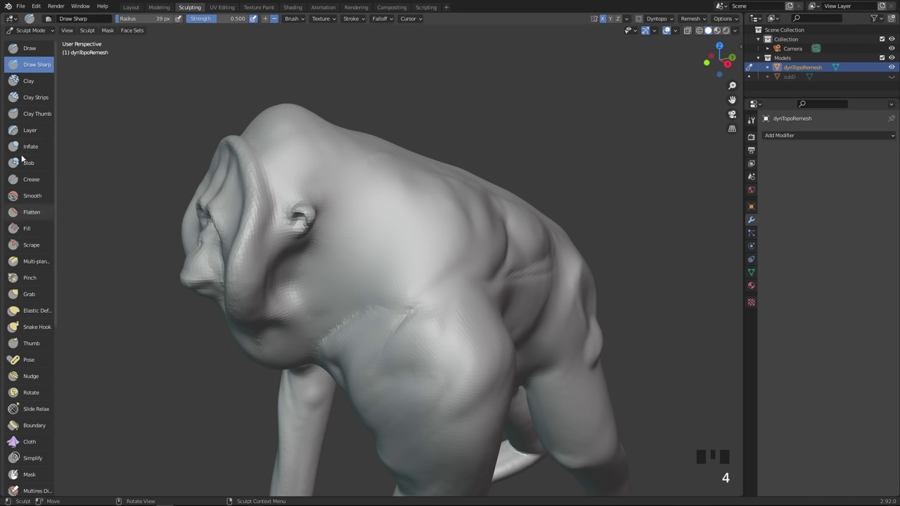
# - Alternate repeatedly between the Clay Strips, Grab and Draw Sharp brushes with their number shortcuts, ending on Draw Sharp
pyautogui.press('2')
pyautogui.press('3')
pyautogui.press('2')
pyautogui.press('3')
pyautogui.press('4')
pyautogui.press('3')
pyautogui.moveTo(58, 126)
pyautogui.mouseDown()
pyautogui.moveTo(7, 130)
pyautogui.moveTo(56, 131)
pyautogui.mouseUp()
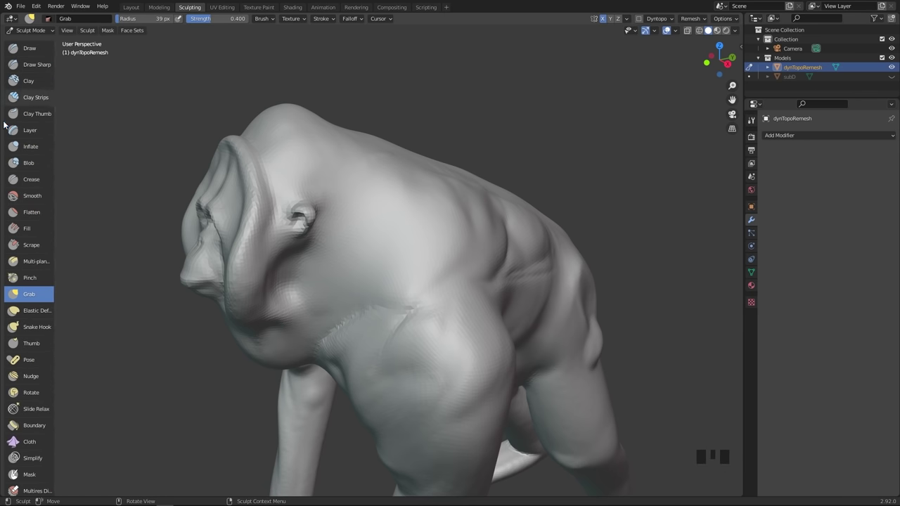
pyautogui.press('3')
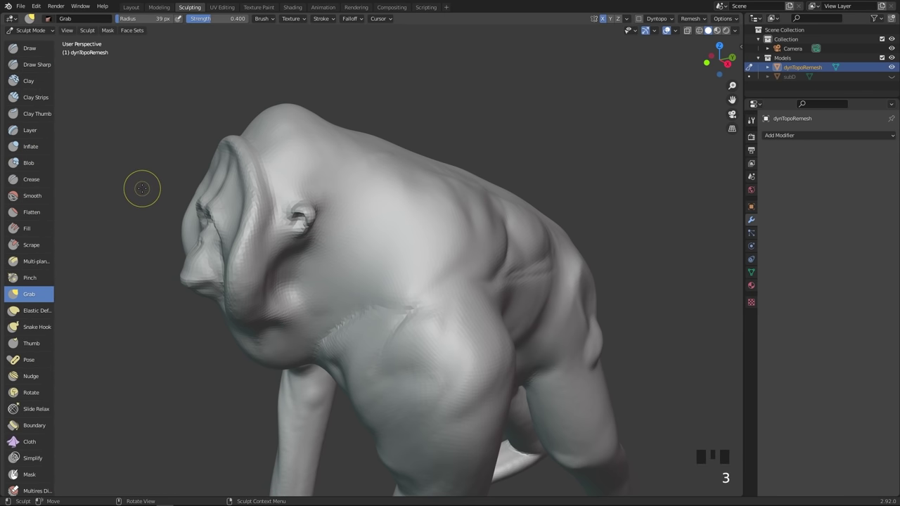
pyautogui.press('4')
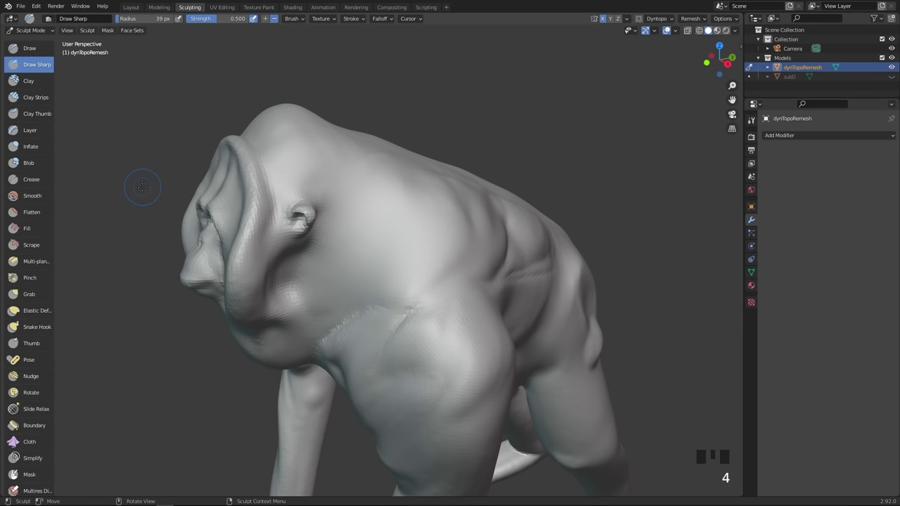
# - Switch to the Elastic Deform brush, reveal the full tool names and deform the muzzle, with the brush radius set to 158 px
pyautogui.click(39, 315)
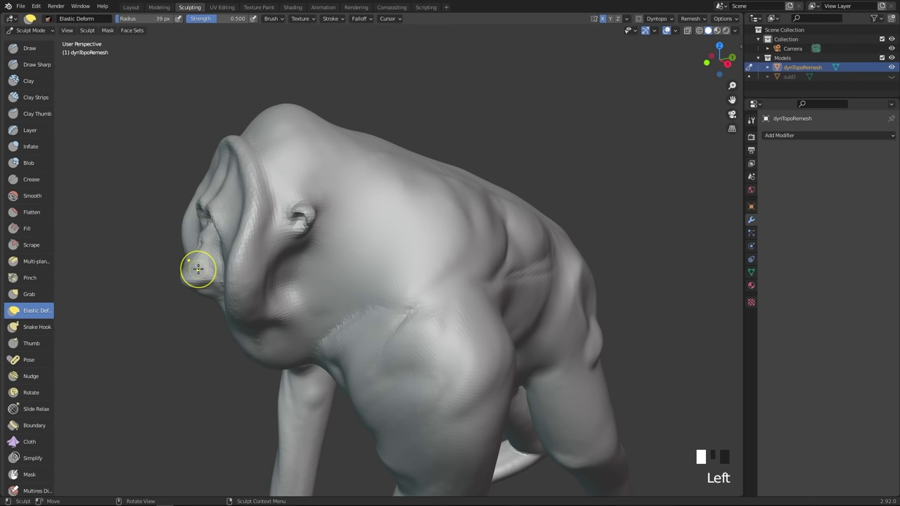
pyautogui.press('f')
pyautogui.click(221, 268)
pyautogui.moveTo(57, 311); pyautogui.dragTo(75, 310)
pyautogui.moveTo(232, 231); pyautogui.dragTo(180, 251, button='middle')
pyautogui.moveTo(180, 251)
pyautogui.mouseDown()
pyautogui.moveTo(182, 271)
pyautogui.moveTo(201, 270)
pyautogui.moveTo(208, 282)
pyautogui.moveTo(179, 252)
pyautogui.moveTo(147, 319)
pyautogui.moveTo(207, 288)
pyautogui.moveTo(165, 299)
pyautogui.moveTo(242, 282)
pyautogui.moveTo(190, 299)
pyautogui.moveTo(207, 282)
pyautogui.mouseUp()
pyautogui.press('f')
pyautogui.click(231, 239)
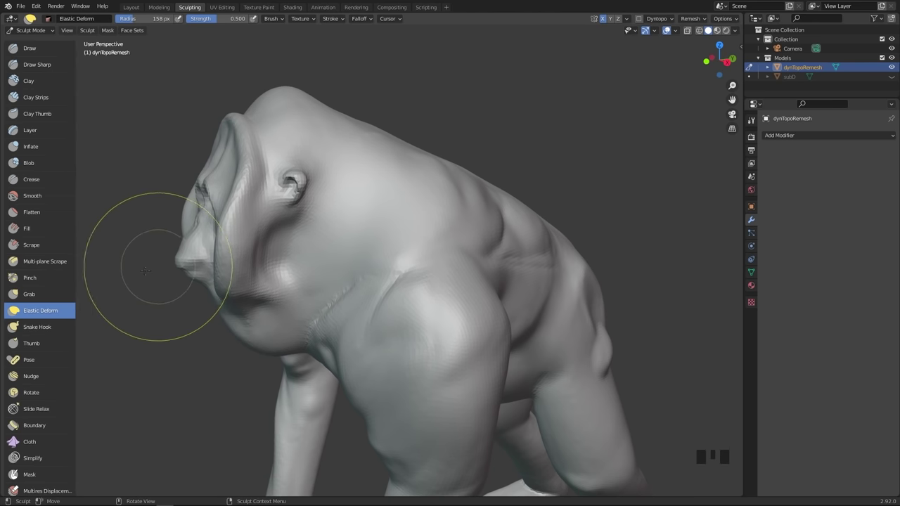
# - Try pulling the muzzle with the Grab brush at a 200 px radius and undo the change
pyautogui.click(52, 293)
pyautogui.press('f')
pyautogui.click(187, 284)
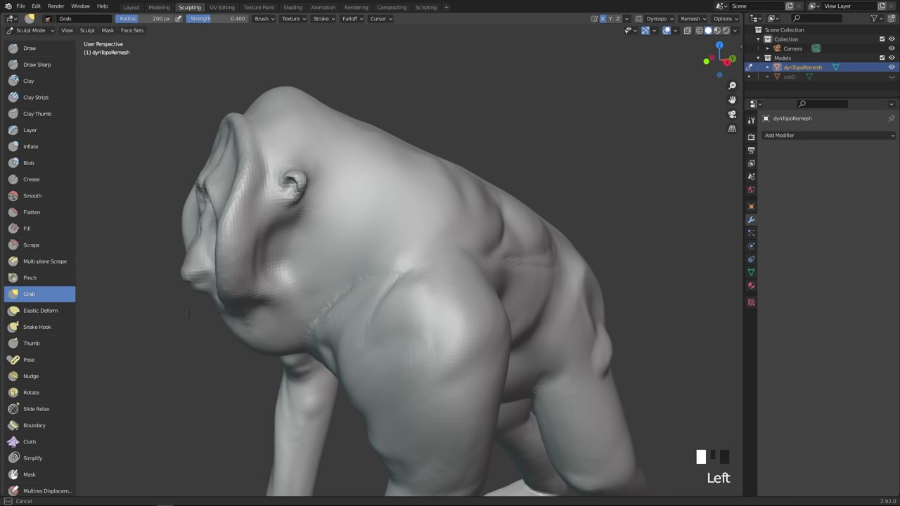
pyautogui.hotkey('ctrl', 'z')
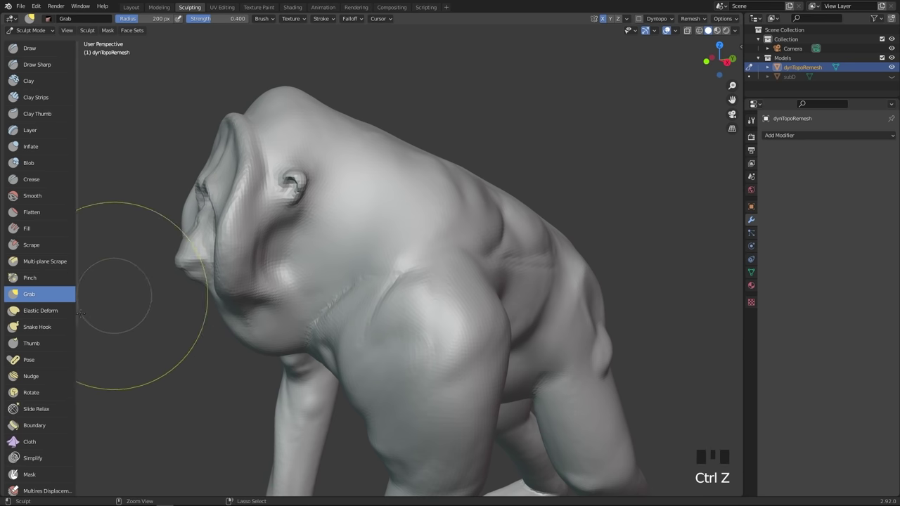
# - Pull the muzzle with the Elastic Deform brush, undo the last pull and nudge the mouth area
pyautogui.click(32, 310)
pyautogui.moveTo(197, 249)
pyautogui.mouseDown()
pyautogui.moveTo(53, 268)
pyautogui.moveTo(236, 256)
pyautogui.mouseUp()
pyautogui.moveTo(126, 255)
pyautogui.mouseDown()
pyautogui.moveTo(206, 246)
pyautogui.moveTo(188, 257)
pyautogui.moveTo(200, 249)
pyautogui.moveTo(204, 256)
pyautogui.mouseUp()
pyautogui.hotkey('ctrl', 'z')
pyautogui.moveTo(204, 255); pyautogui.dragTo(262, 231, button='middle')
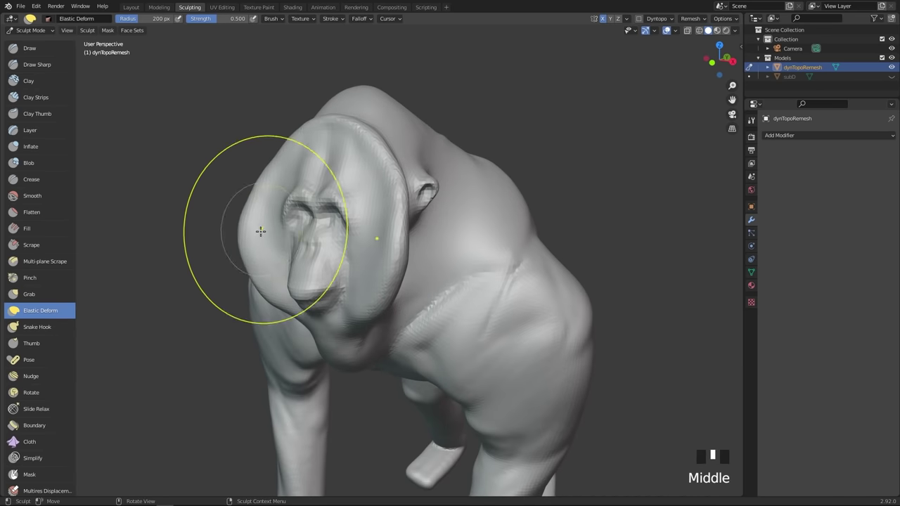
pyautogui.moveTo(335, 285); pyautogui.dragTo(340, 289)
pyautogui.moveTo(315, 291); pyautogui.dragTo(320, 295)
# - Switch to the Draw brush, set its radius to 28 px and carve grooves between the neck and shoulder
pyautogui.click(30, 48)
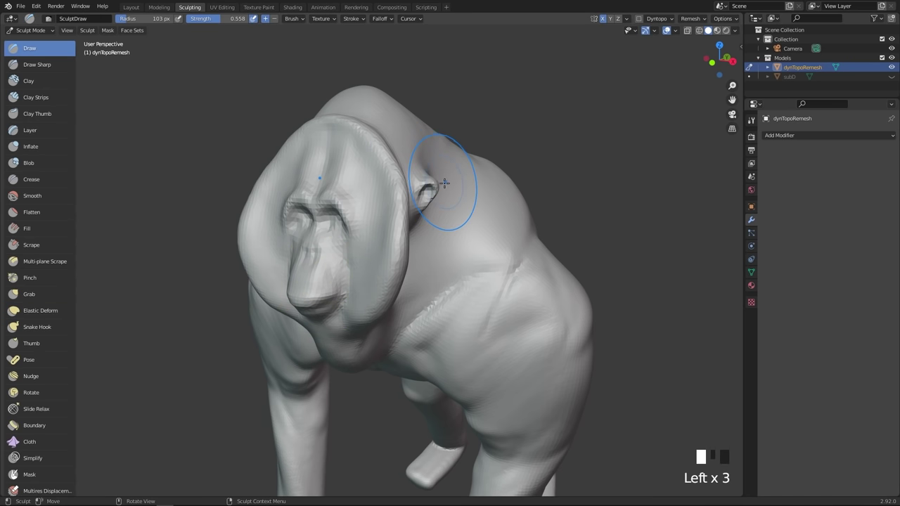
pyautogui.press('f')
pyautogui.click(412, 185)
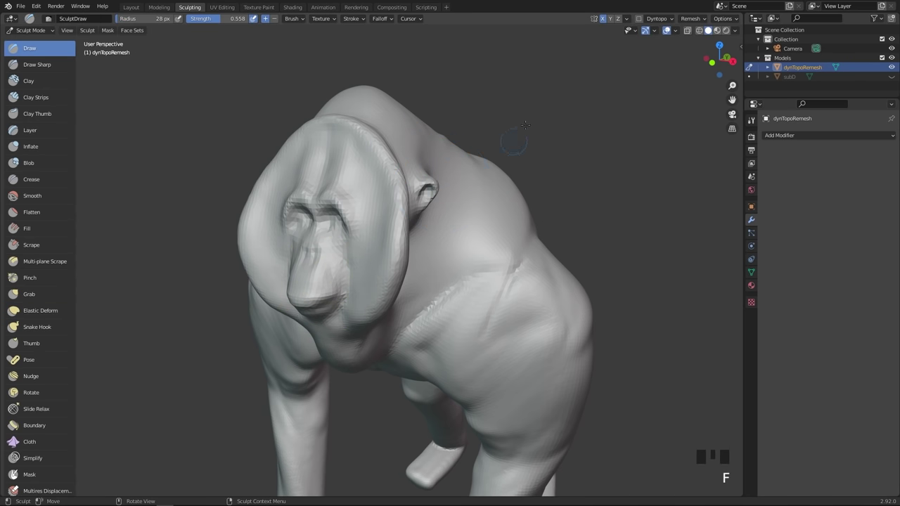
pyautogui.click(603, 20)
pyautogui.moveTo(492, 268); pyautogui.dragTo(479, 210, button='middle')
pyautogui.moveTo(490, 185)
pyautogui.keyDown('ctrl'); pyautogui.mouseDown()
pyautogui.moveTo(439, 245)
pyautogui.moveTo(446, 258)
pyautogui.mouseUp(); pyautogui.keyUp('ctrl')
pyautogui.moveTo(446, 259); pyautogui.dragTo(457, 204, button='middle')
pyautogui.keyDown('ctrl'); pyautogui.moveTo(458, 204); pyautogui.dragTo(461, 181); pyautogui.keyUp('ctrl')
pyautogui.moveTo(461, 182); pyautogui.dragTo(561, 114, button='middle')
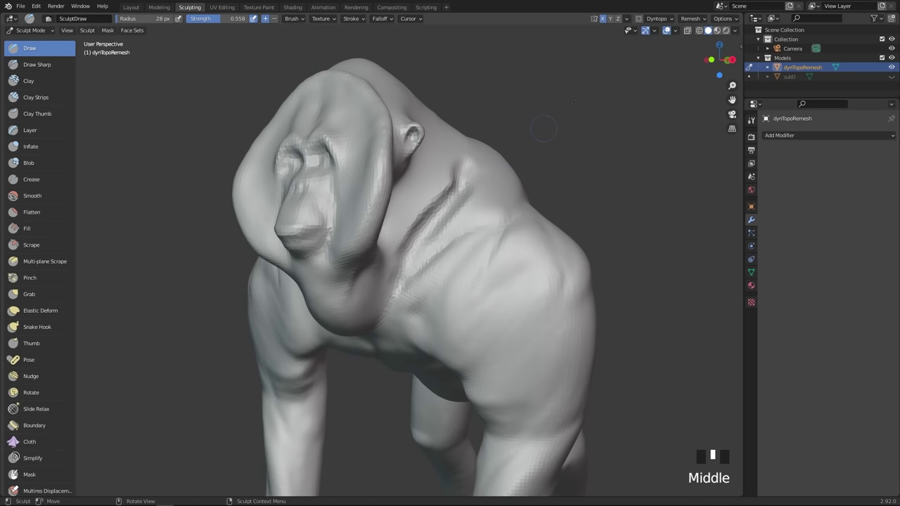
# - Draw a one-sided stroke on the forehead with X mirroring off, and mirrored cheek strokes with X mirroring back on
pyautogui.click(603, 20)
pyautogui.moveTo(418, 187); pyautogui.dragTo(500, 155, button='middle')
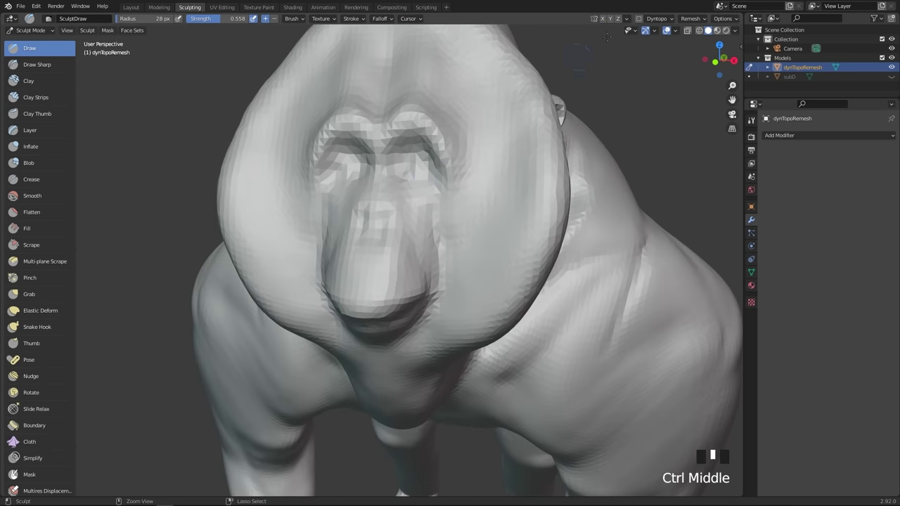
pyautogui.moveTo(379, 140)
pyautogui.keyDown('ctrl'); pyautogui.mouseDown()
pyautogui.moveTo(361, 125)
pyautogui.moveTo(422, 51)
pyautogui.mouseUp(); pyautogui.keyUp('ctrl')
pyautogui.click(603, 20)
pyautogui.moveTo(477, 175); pyautogui.dragTo(442, 281)
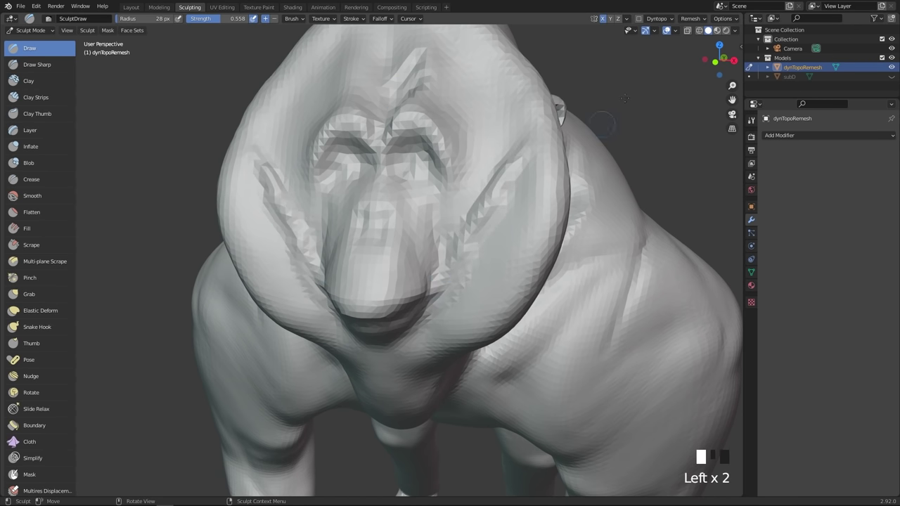
# - Review the symmetry settings and open the list of modifiers available for the model
pyautogui.click(626, 20)
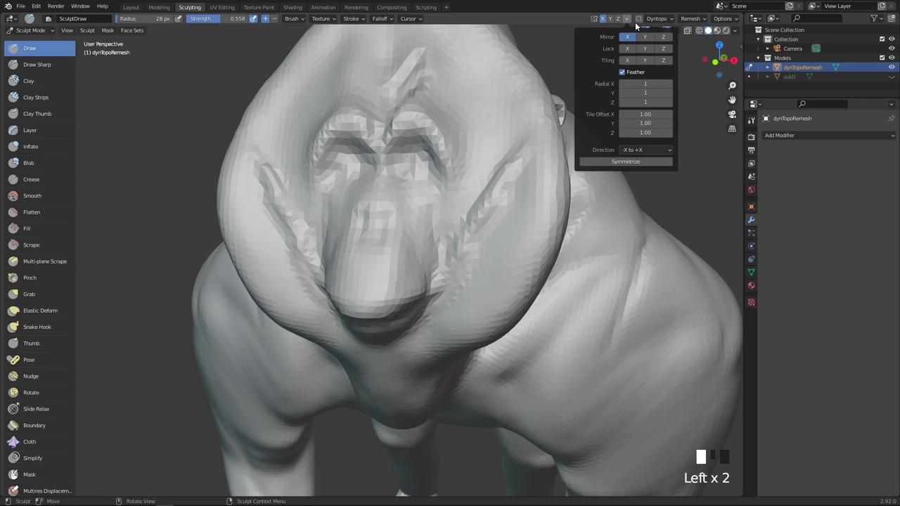
pyautogui.click(628, 21)
pyautogui.click(628, 23)
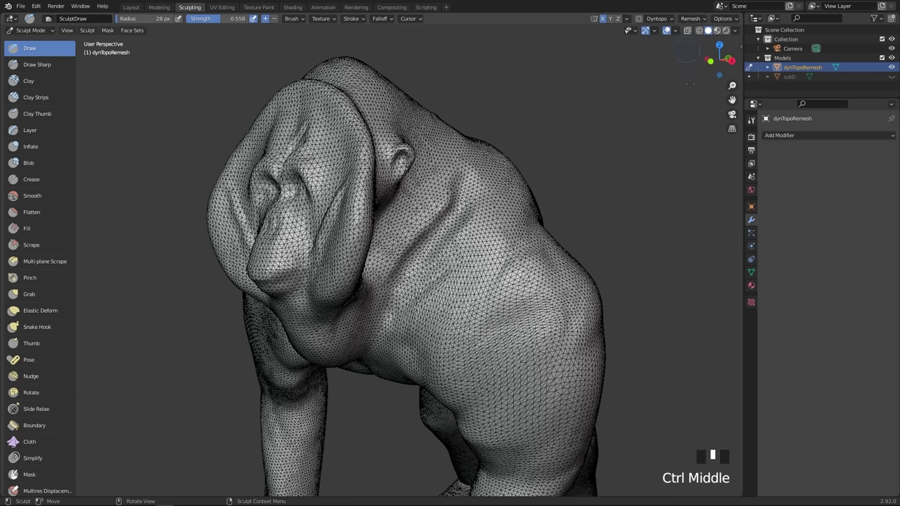
pyautogui.click(787, 137)
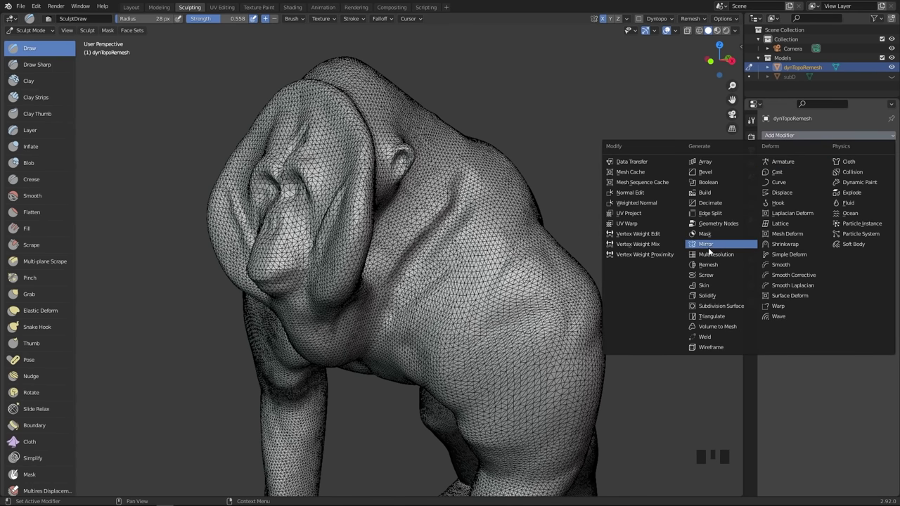
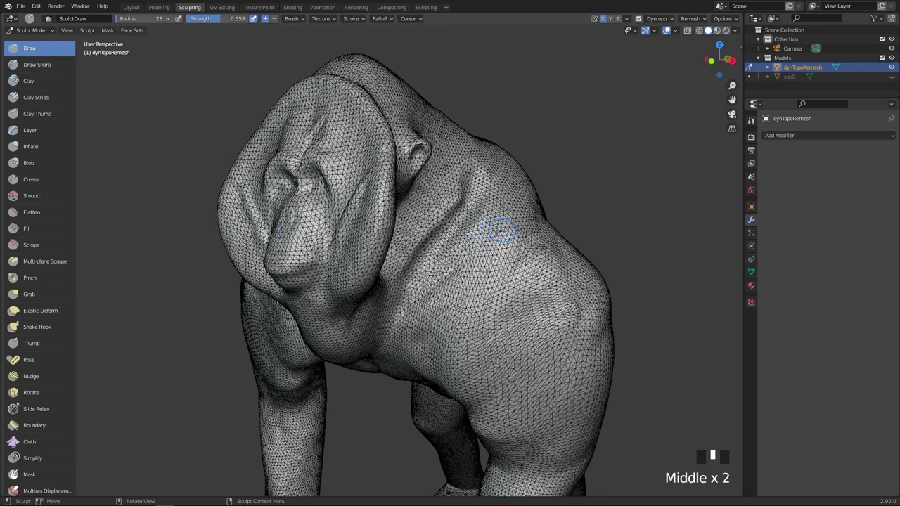
# - Draw strokes over the shoulder and neck with Dyntopo on and a 28 px radius, comparing mesh detail at several zoom levels
pyautogui.moveTo(500, 230)
pyautogui.mouseDown()
pyautogui.moveTo(468, 306)
pyautogui.moveTo(466, 339)
pyautogui.moveTo(512, 385)
pyautogui.moveTo(522, 367)
pyautogui.moveTo(493, 315)
pyautogui.moveTo(504, 229)
pyautogui.moveTo(461, 232)
pyautogui.moveTo(437, 338)
pyautogui.mouseUp()
pyautogui.keyDown('ctrl'); pyautogui.moveTo(436, 338); pyautogui.dragTo(436, 359, button='middle'); pyautogui.keyUp('ctrl')
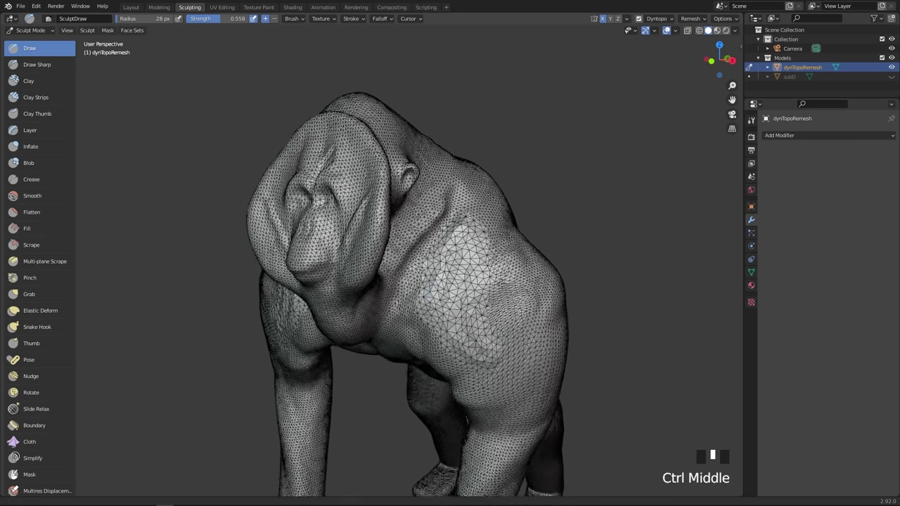
pyautogui.keyDown('ctrl'); pyautogui.moveTo(503, 285); pyautogui.dragTo(503, 206, button='middle'); pyautogui.keyUp('ctrl')
pyautogui.keyDown('shift'); pyautogui.moveTo(502, 205); pyautogui.dragTo(420, 238, button='middle'); pyautogui.keyUp('shift')
pyautogui.keyDown('ctrl'); pyautogui.moveTo(421, 237); pyautogui.dragTo(421, 208, button='middle'); pyautogui.keyUp('ctrl')
pyautogui.moveTo(594, 176)
pyautogui.mouseDown()
pyautogui.moveTo(544, 222)
pyautogui.moveTo(518, 310)
pyautogui.moveTo(513, 292)
pyautogui.mouseUp()
pyautogui.moveTo(512, 291)
pyautogui.keyDown('ctrl'); pyautogui.mouseDown(button='middle')
pyautogui.moveTo(502, 245)
pyautogui.moveTo(461, 283)
pyautogui.mouseUp(button='middle'); pyautogui.keyUp('ctrl')
pyautogui.moveTo(607, 121)
pyautogui.mouseDown()
pyautogui.moveTo(475, 259)
pyautogui.moveTo(462, 363)
pyautogui.mouseUp()
pyautogui.moveTo(464, 324)
pyautogui.keyDown('ctrl'); pyautogui.mouseDown(button='middle')
pyautogui.moveTo(472, 380)
pyautogui.moveTo(506, 176)
pyautogui.mouseUp(button='middle'); pyautogui.keyUp('ctrl')
pyautogui.keyDown('shift'); pyautogui.moveTo(506, 176); pyautogui.dragTo(518, 260, button='middle'); pyautogui.keyUp('shift')
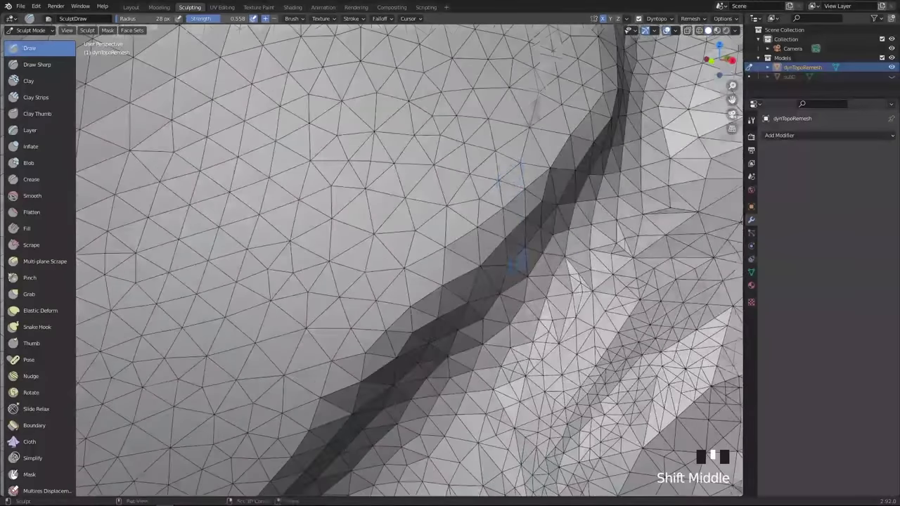
pyautogui.moveTo(535, 134)
pyautogui.mouseDown()
pyautogui.moveTo(473, 247)
pyautogui.moveTo(402, 281)
pyautogui.mouseUp()
# - Set the Draw brush radius to 61 px and sculpt around the ear with Dyntopo
pyautogui.moveTo(399, 280)
pyautogui.keyDown('ctrl'); pyautogui.mouseDown(button='middle')
pyautogui.moveTo(453, 183)
pyautogui.moveTo(464, 356)
pyautogui.mouseUp(button='middle'); pyautogui.keyUp('ctrl')
pyautogui.moveTo(464, 355)
pyautogui.keyDown('shift'); pyautogui.mouseDown(button='middle')
pyautogui.moveTo(469, 288)
pyautogui.moveTo(464, 324)
pyautogui.moveTo(448, 326)
pyautogui.moveTo(620, 386)
pyautogui.moveTo(452, 298)
pyautogui.moveTo(437, 235)
pyautogui.mouseUp(button='middle'); pyautogui.keyUp('shift')
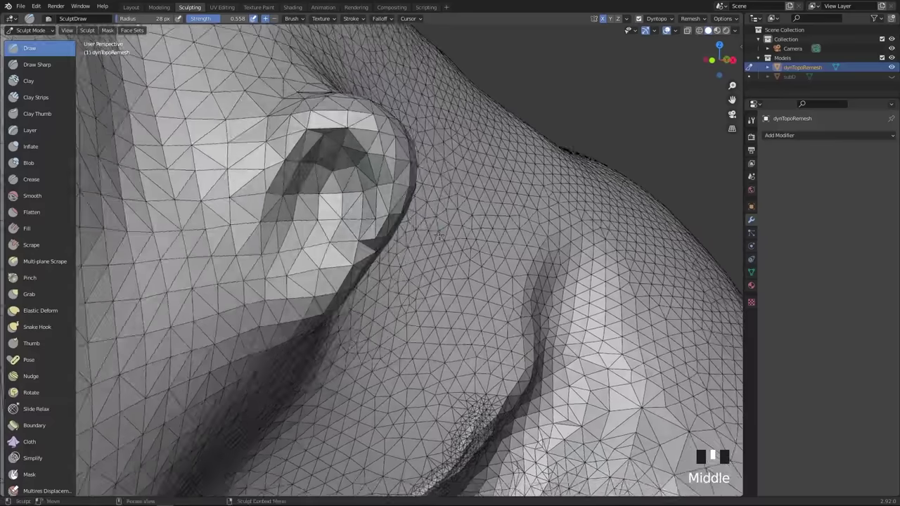
pyautogui.press('f')
pyautogui.click(327, 174)
pyautogui.moveTo(274, 211)
pyautogui.mouseDown()
pyautogui.moveTo(331, 135)
pyautogui.moveTo(368, 162)
pyautogui.mouseUp()
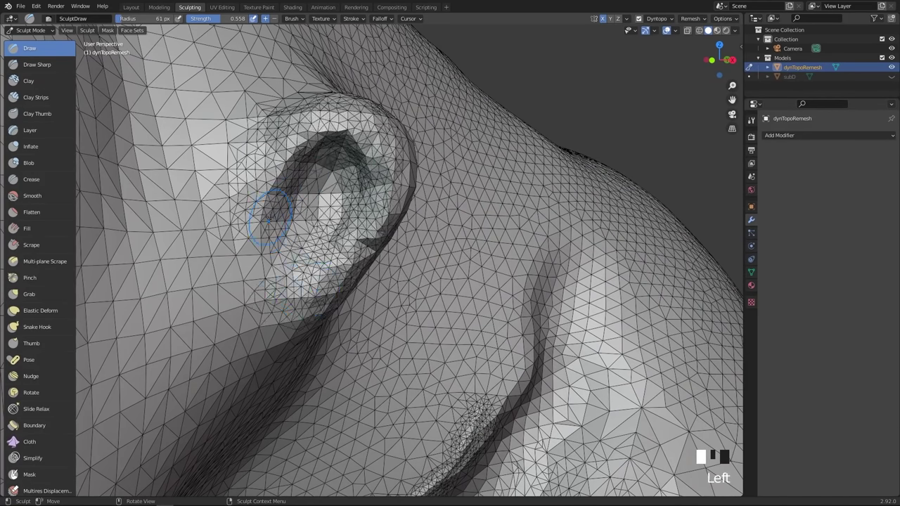
pyautogui.moveTo(269, 217)
pyautogui.mouseDown()
pyautogui.moveTo(351, 133)
pyautogui.moveTo(327, 254)
pyautogui.mouseUp()
# - Set the Draw brush radius to 104 px and sculpt broad Dyntopo strokes over the face
pyautogui.keyDown('ctrl'); pyautogui.moveTo(399, 270); pyautogui.dragTo(485, 288, button='middle'); pyautogui.keyUp('ctrl')
pyautogui.moveTo(512, 219)
pyautogui.mouseDown(button='middle')
pyautogui.moveTo(535, 243)
pyautogui.moveTo(498, 306)
pyautogui.mouseUp(button='middle')
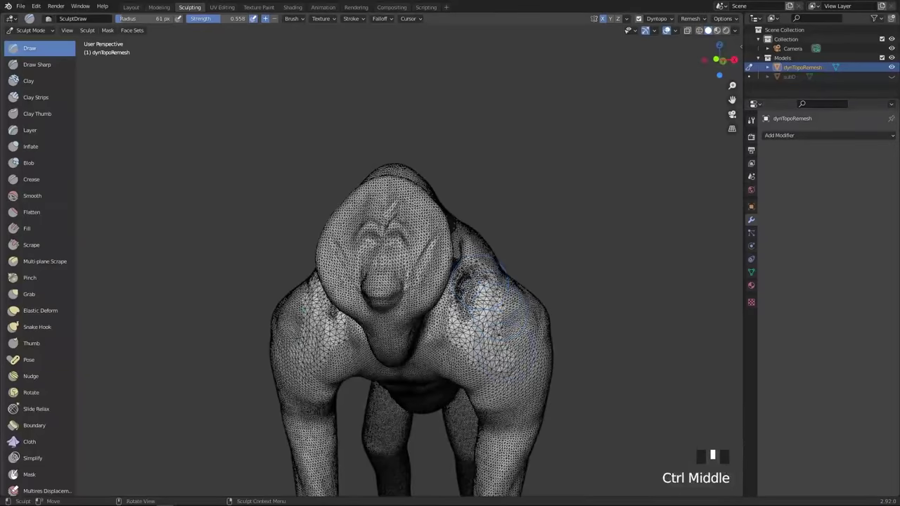
pyautogui.press('f')
pyautogui.click(483, 246)
pyautogui.moveTo(421, 248)
pyautogui.mouseDown()
pyautogui.moveTo(421, 261)
pyautogui.moveTo(408, 209)
pyautogui.mouseUp()
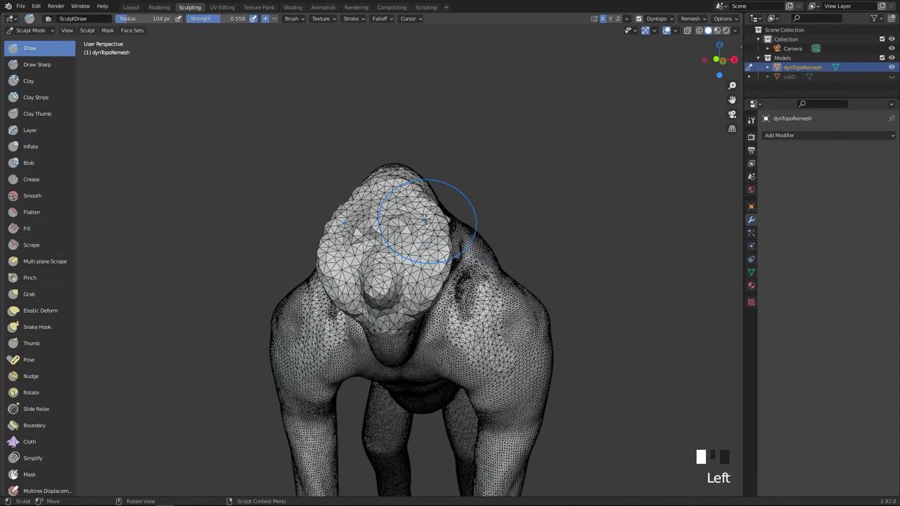
# - Build up the side of the head and the throat with more broad Draw strokes
pyautogui.moveTo(425, 220); pyautogui.dragTo(394, 239, button='middle')
pyautogui.moveTo(299, 232); pyautogui.dragTo(331, 324)
pyautogui.moveTo(351, 295); pyautogui.dragTo(394, 281, button='middle')
pyautogui.moveTo(352, 345)
pyautogui.mouseDown()
pyautogui.moveTo(376, 305)
pyautogui.moveTo(381, 331)
pyautogui.moveTo(422, 218)
pyautogui.mouseUp()
pyautogui.moveTo(422, 218)
pyautogui.mouseDown(button='middle')
pyautogui.moveTo(406, 248)
pyautogui.moveTo(441, 258)
pyautogui.mouseUp(button='middle')
pyautogui.hotkey('ctrl', 'z')
pyautogui.hotkey('ctrl', 'z')
pyautogui.hotkey('ctrl', 'z')
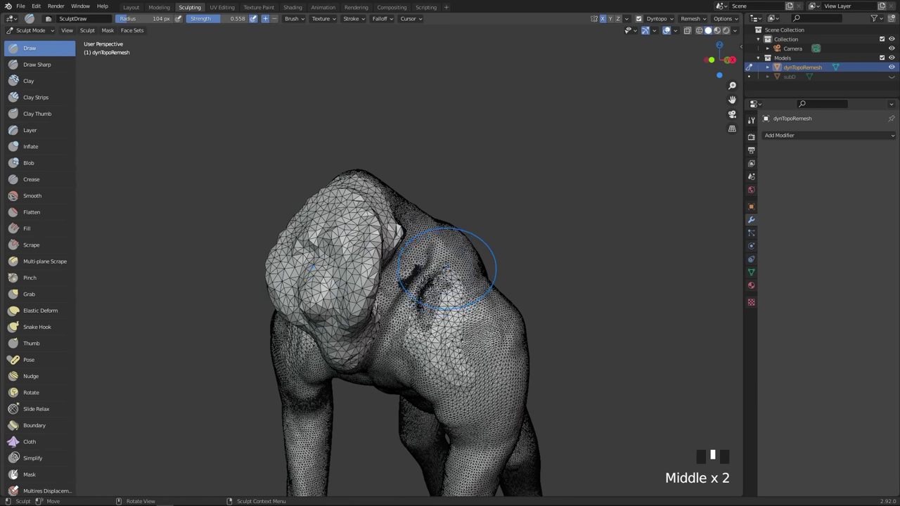
# - Check the Dyntopo detail size, set the brush radius to 41 px and sculpt closer detail on the cheek and jaw
pyautogui.click(669, 23)
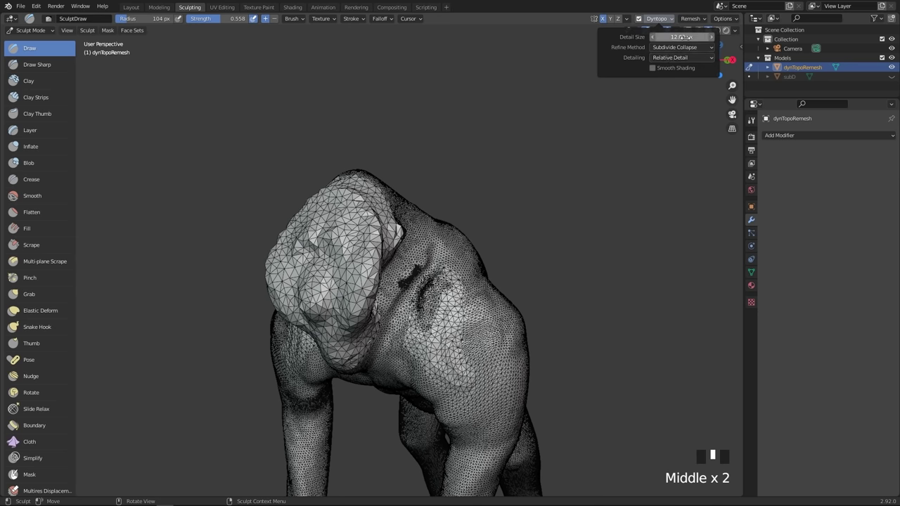
pyautogui.moveTo(392, 223)
pyautogui.keyDown('ctrl'); pyautogui.mouseDown(button='middle')
pyautogui.moveTo(393, 243)
pyautogui.moveTo(430, 169)
pyautogui.mouseUp(button='middle'); pyautogui.keyUp('ctrl')
pyautogui.press('f')
pyautogui.click(403, 239)
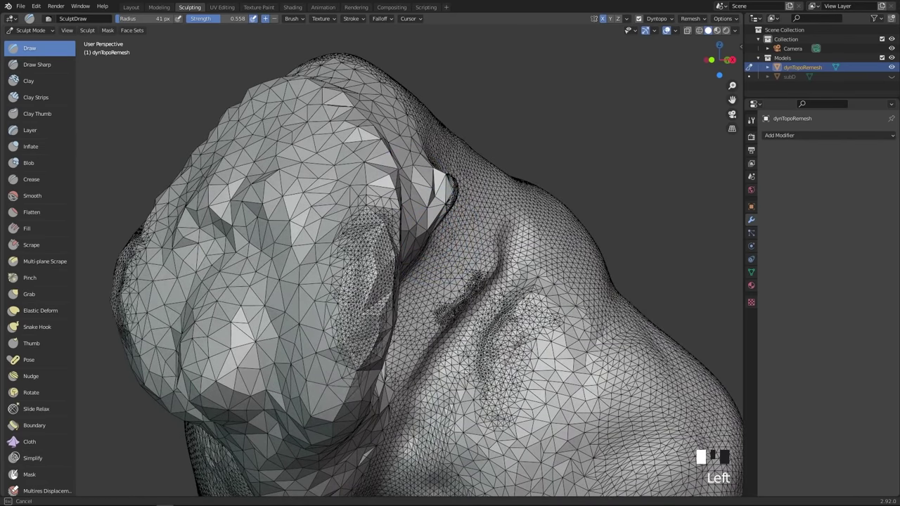
pyautogui.moveTo(366, 322); pyautogui.dragTo(439, 266, button='middle')
pyautogui.moveTo(440, 266)
pyautogui.mouseDown()
pyautogui.moveTo(405, 338)
pyautogui.moveTo(357, 377)
pyautogui.mouseUp()
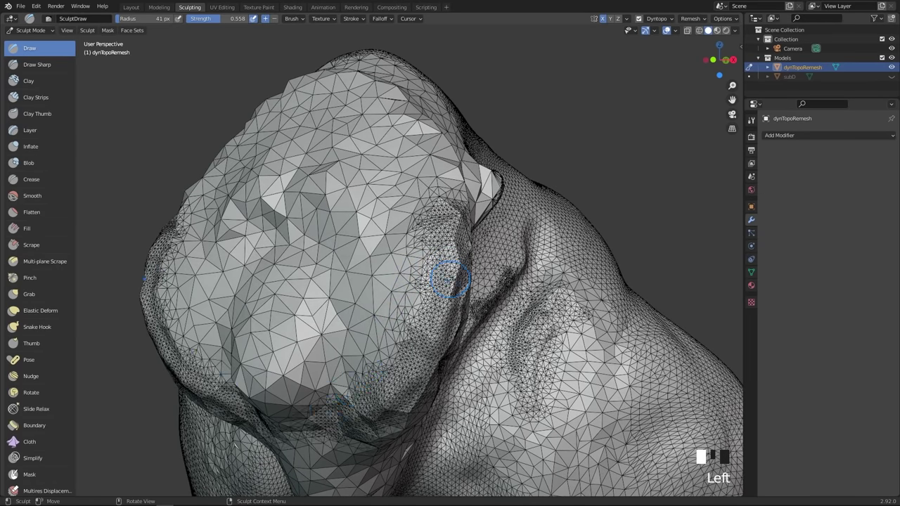
pyautogui.keyDown('shift'); pyautogui.moveTo(450, 279); pyautogui.dragTo(452, 278); pyautogui.keyUp('shift')
pyautogui.moveTo(432, 232)
pyautogui.mouseDown()
pyautogui.moveTo(348, 262)
pyautogui.moveTo(415, 233)
pyautogui.mouseUp()
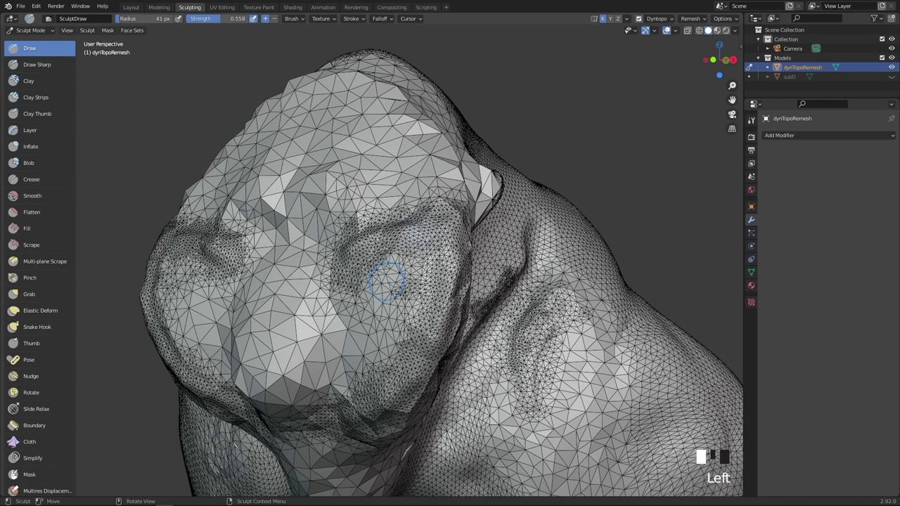
# - Set the Dyntopo detail size to 20 px and the brush radius to 87 px, and sculpt over the detailed cheek
pyautogui.moveTo(476, 238); pyautogui.dragTo(465, 243, button='middle')
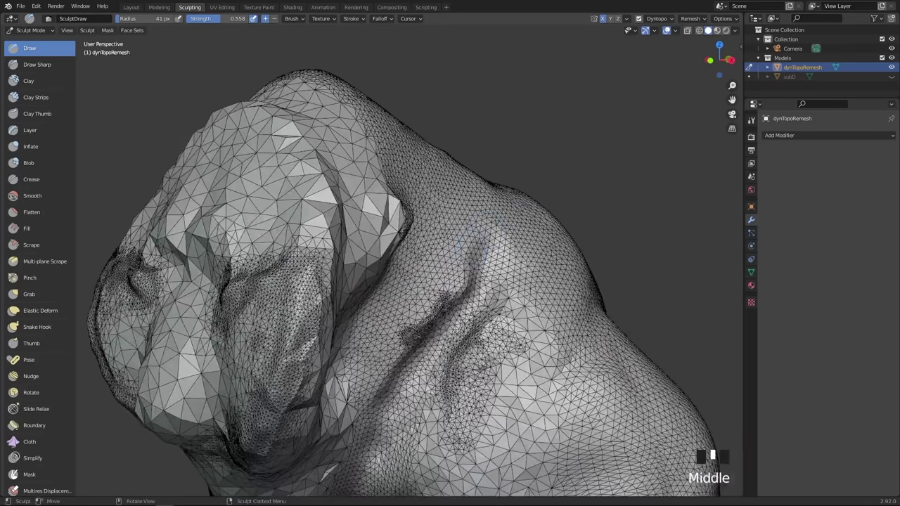
pyautogui.click(660, 19)
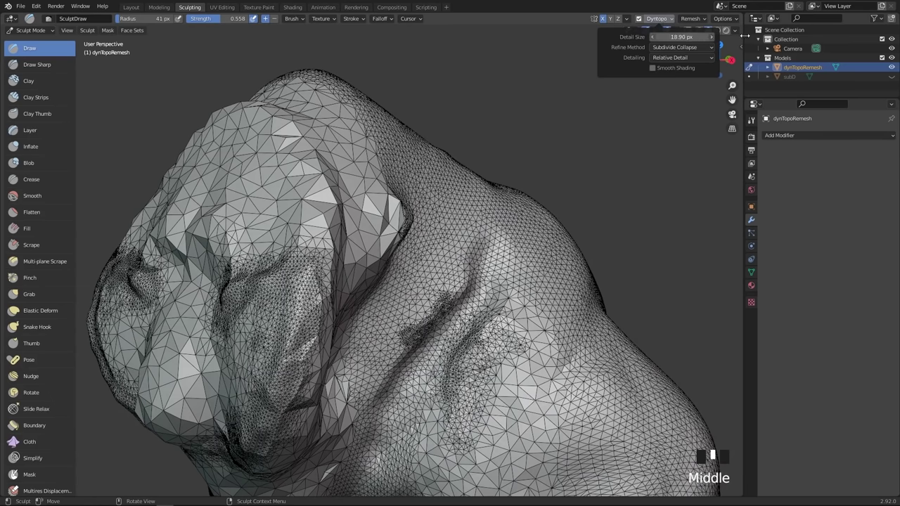
pyautogui.press('f')
pyautogui.click(373, 242)
pyautogui.moveTo(320, 206)
pyautogui.mouseDown()
pyautogui.moveTo(299, 372)
pyautogui.moveTo(295, 276)
pyautogui.mouseUp()
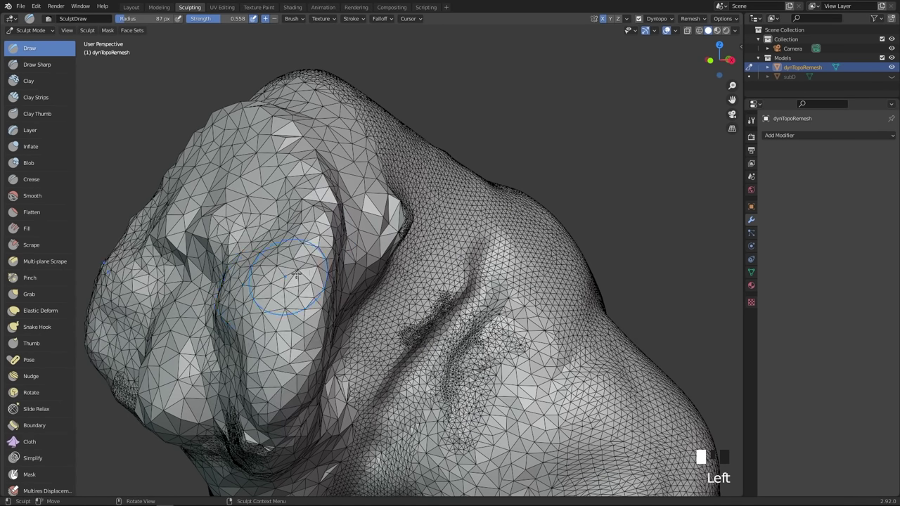
# - Keep Dyntopo detailing on Relative Detail, set the brush radius to 54 px and draw a short stroke on the brow
pyautogui.click(662, 20)
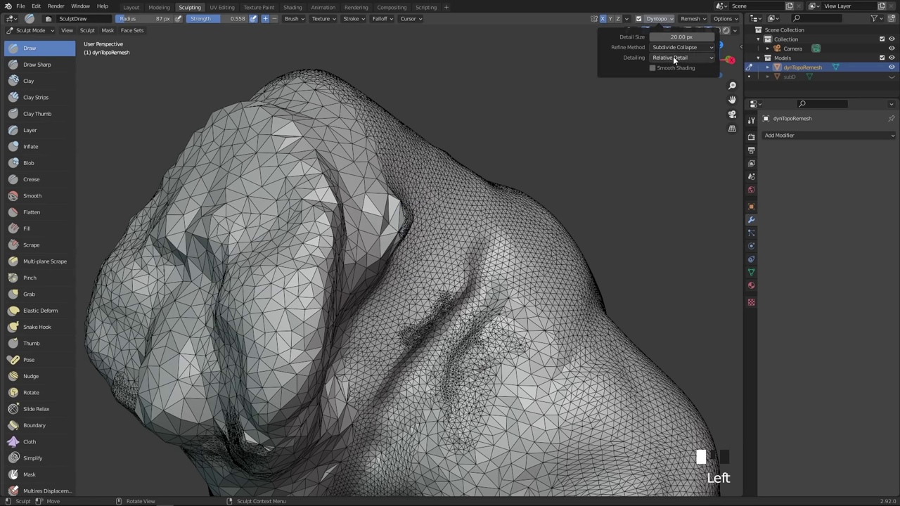
pyautogui.click(672, 57)
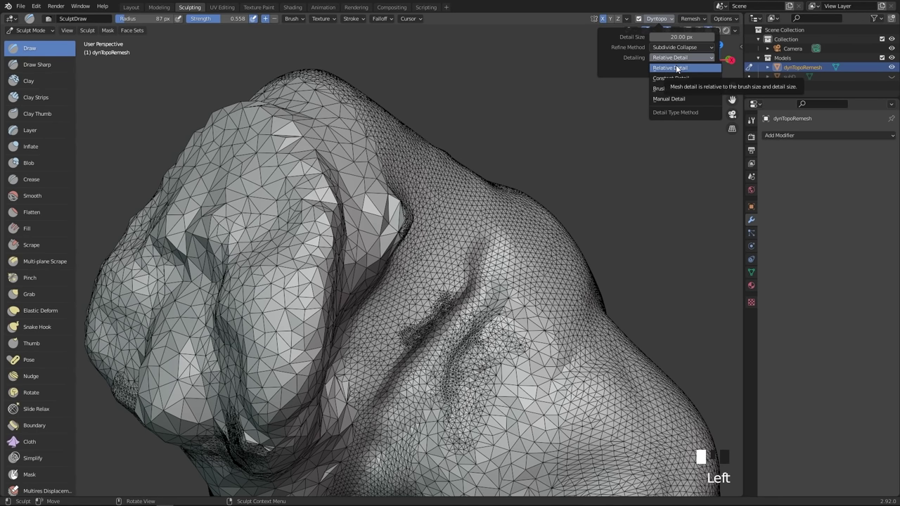
pyautogui.click(676, 65)
pyautogui.moveTo(389, 206); pyautogui.dragTo(418, 207, button='middle')
pyautogui.press('f')
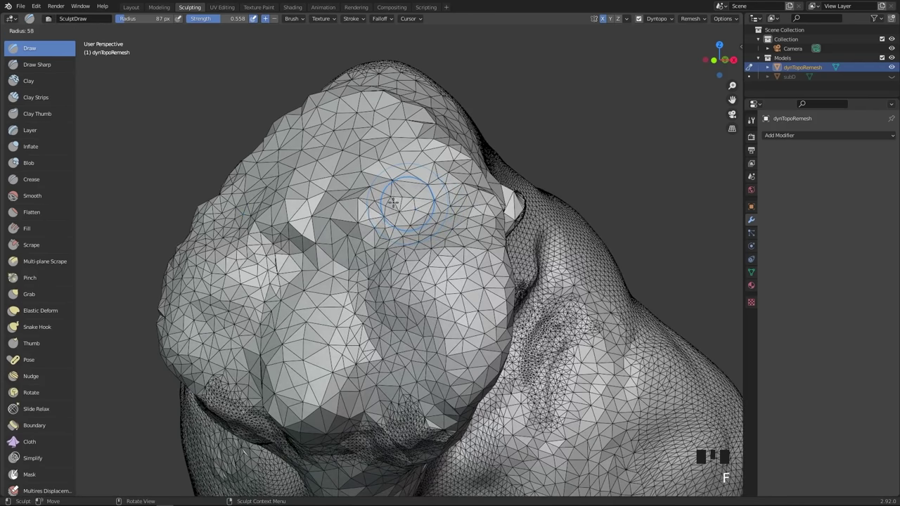
pyautogui.click(402, 189)
pyautogui.moveTo(382, 189)
pyautogui.mouseDown()
pyautogui.moveTo(362, 204)
pyautogui.moveTo(384, 202)
pyautogui.mouseUp()
pyautogui.keyDown('ctrl'); pyautogui.moveTo(422, 205); pyautogui.dragTo(436, 177, button='middle'); pyautogui.keyUp('ctrl')
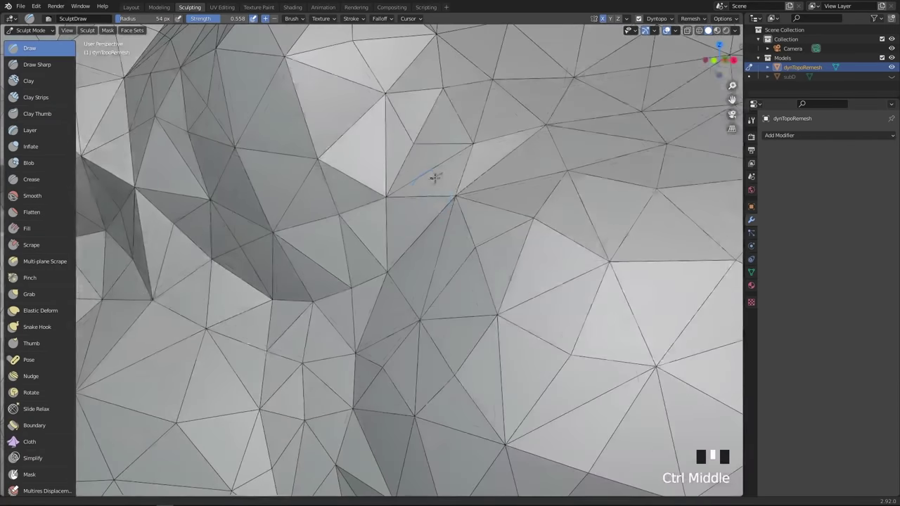
# - Draw a closer stroke beside the brow, set the brush radius to 82 px and carve a hollow with an inverted Draw stroke
pyautogui.press('f')
pyautogui.click(419, 195)
pyautogui.moveTo(366, 232)
pyautogui.mouseDown()
pyautogui.moveTo(478, 181)
pyautogui.moveTo(429, 170)
pyautogui.moveTo(522, 196)
pyautogui.mouseUp()
pyautogui.press('f')
pyautogui.click(538, 197)
pyautogui.moveTo(461, 210)
pyautogui.keyDown('ctrl'); pyautogui.mouseDown()
pyautogui.moveTo(436, 229)
pyautogui.moveTo(454, 239)
pyautogui.mouseUp(); pyautogui.keyUp('ctrl')
pyautogui.moveTo(461, 264)
pyautogui.mouseDown(button='middle')
pyautogui.moveTo(483, 232)
pyautogui.moveTo(478, 274)
pyautogui.mouseUp(button='middle')
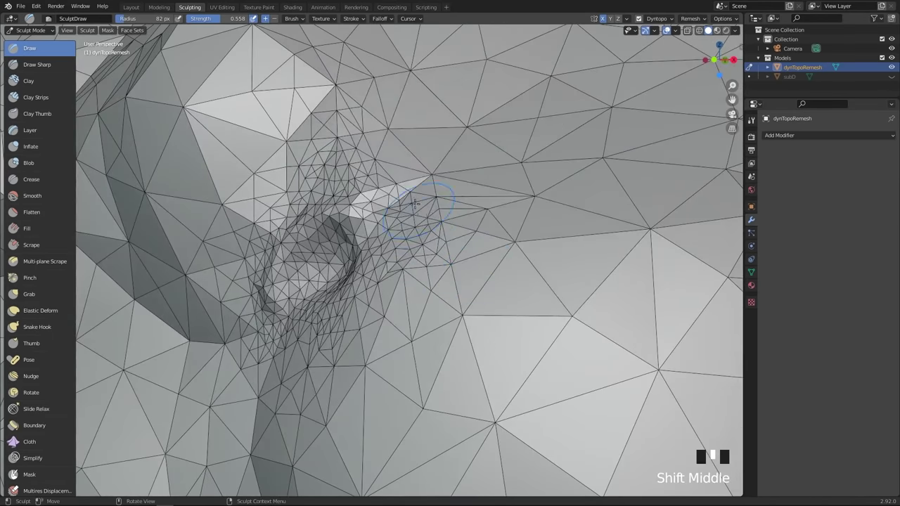
# - Draw over the carved hollow close up and from farther out with the 82 px brush
pyautogui.moveTo(402, 196)
pyautogui.mouseDown()
pyautogui.moveTo(261, 313)
pyautogui.moveTo(259, 228)
pyautogui.moveTo(401, 151)
pyautogui.moveTo(317, 211)
pyautogui.mouseUp()
pyautogui.moveTo(374, 239)
pyautogui.keyDown('ctrl'); pyautogui.mouseDown(button='middle')
pyautogui.moveTo(374, 323)
pyautogui.moveTo(374, 257)
pyautogui.mouseUp(button='middle'); pyautogui.keyUp('ctrl')
pyautogui.moveTo(383, 250)
pyautogui.mouseDown()
pyautogui.moveTo(362, 256)
pyautogui.moveTo(367, 263)
pyautogui.mouseUp()
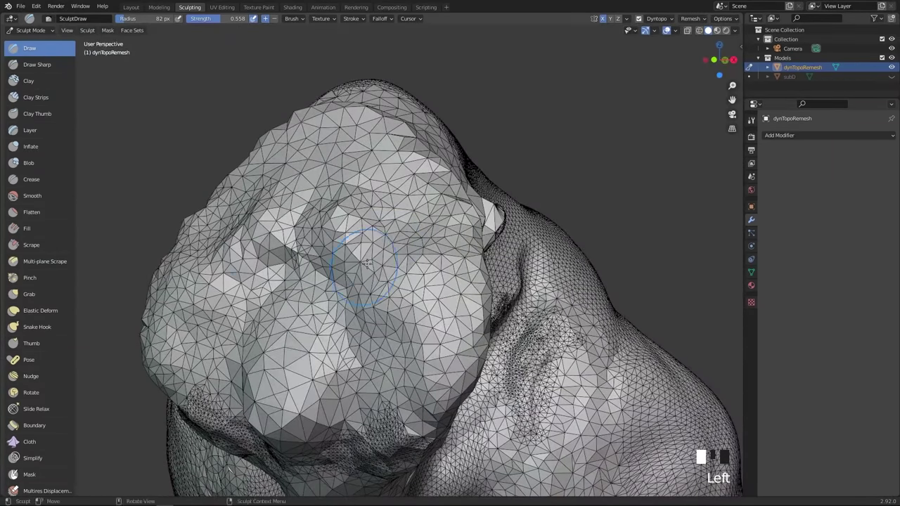
# - Switch the Dyntopo detailing to Brush Detail
pyautogui.click(662, 20)
pyautogui.click(672, 59)
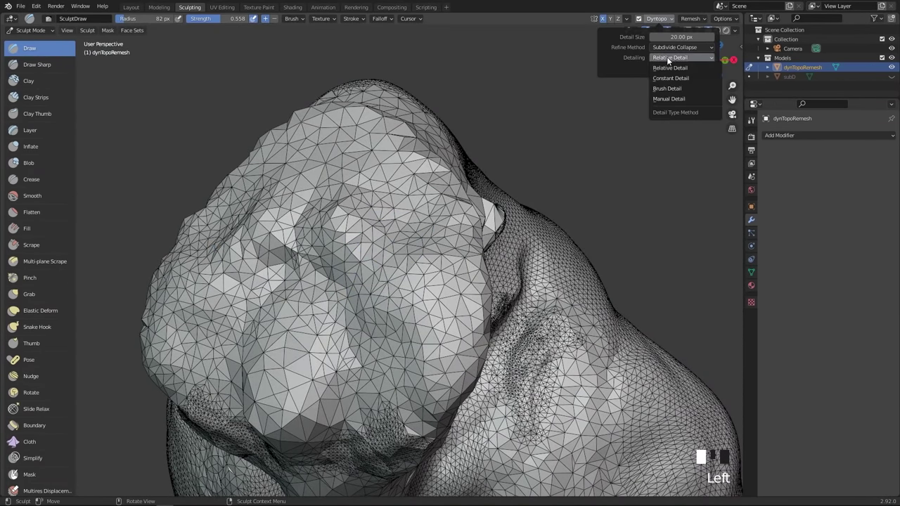
pyautogui.click(668, 89)
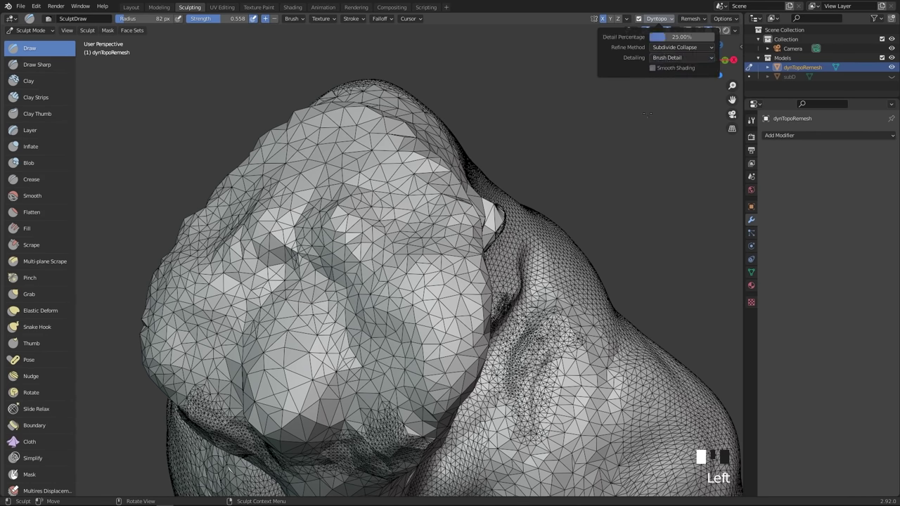
# - Sculpt over the brow, nose and cheek with Draw strokes, changing the brush radius to 104 px for the last one
pyautogui.press('f')
pyautogui.click(411, 224)
pyautogui.moveTo(465, 204)
pyautogui.mouseDown()
pyautogui.moveTo(384, 207)
pyautogui.moveTo(334, 228)
pyautogui.moveTo(330, 260)
pyautogui.mouseUp()
pyautogui.moveTo(380, 197)
pyautogui.mouseDown()
pyautogui.moveTo(447, 239)
pyautogui.moveTo(442, 262)
pyautogui.moveTo(397, 295)
pyautogui.mouseUp()
pyautogui.press('f')
pyautogui.click(457, 261)
pyautogui.moveTo(365, 330)
pyautogui.mouseDown()
pyautogui.moveTo(404, 204)
pyautogui.moveTo(424, 212)
pyautogui.mouseUp()
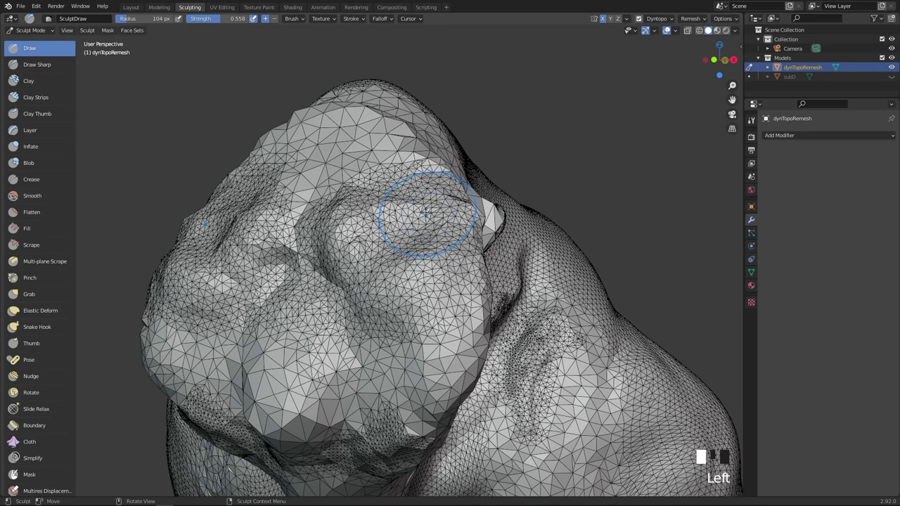
# - Set the brush radius to 21 px and draw a fine curved stroke over the eye
pyautogui.press('f')
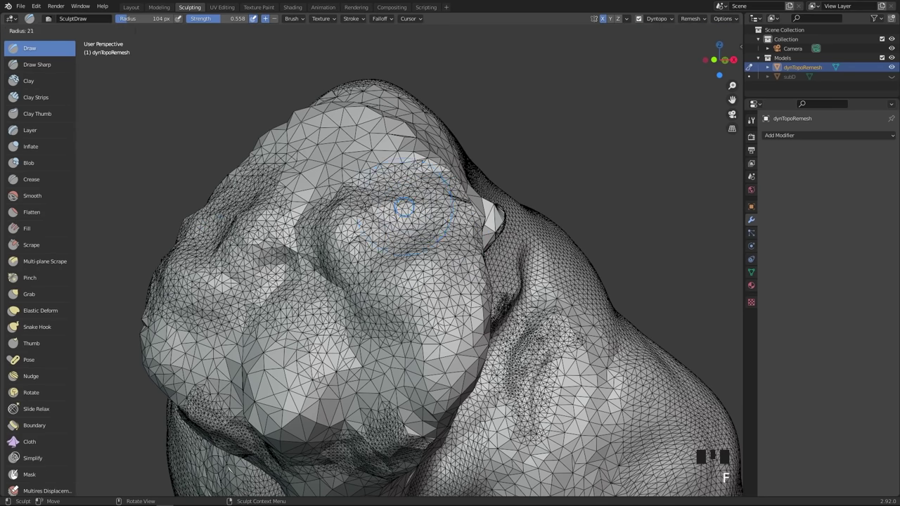
pyautogui.click(404, 206)
pyautogui.moveTo(403, 206)
pyautogui.mouseDown()
pyautogui.moveTo(362, 232)
pyautogui.moveTo(373, 218)
pyautogui.moveTo(425, 224)
pyautogui.mouseUp()
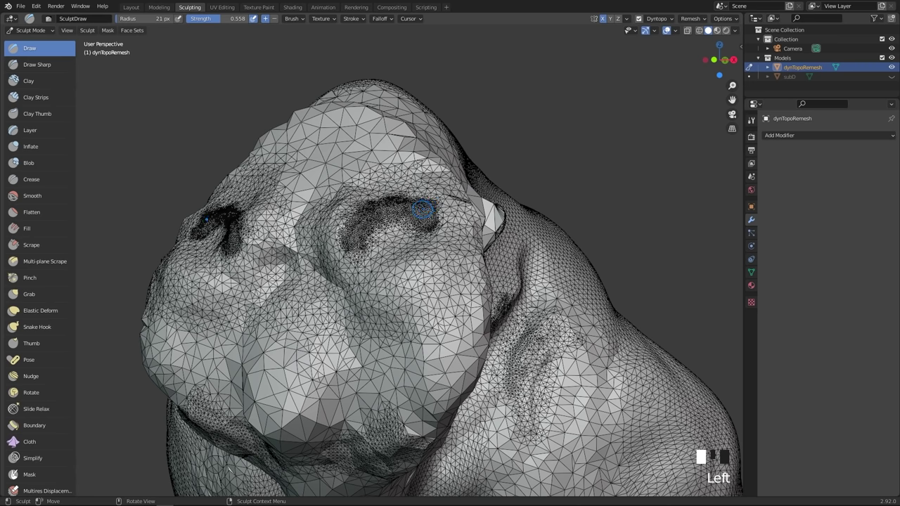
# - Return the Dyntopo detailing to Relative Detail
pyautogui.click(666, 21)
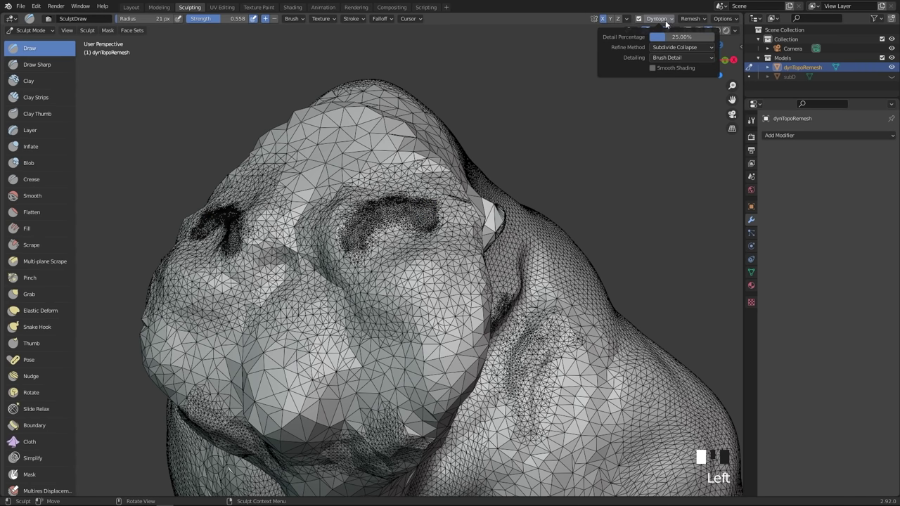
pyautogui.click(673, 59)
pyautogui.click(673, 69)
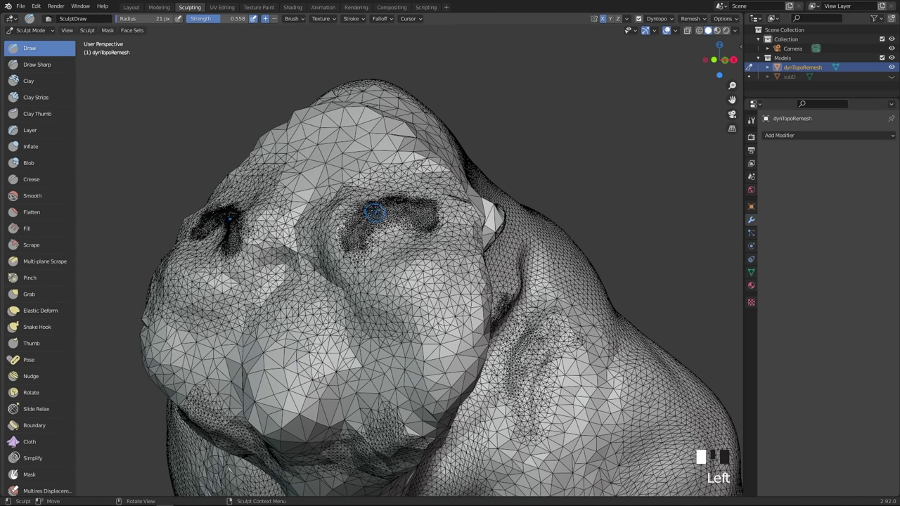
# - Set the brush radius to 112 px and carve the eye socket up close with inverted Draw strokes
pyautogui.keyDown('ctrl'); pyautogui.moveTo(373, 211); pyautogui.dragTo(412, 184, button='middle'); pyautogui.keyUp('ctrl')
pyautogui.press('f')
pyautogui.click(495, 189)
pyautogui.moveTo(461, 176)
pyautogui.keyDown('ctrl'); pyautogui.mouseDown()
pyautogui.moveTo(399, 211)
pyautogui.moveTo(379, 184)
pyautogui.moveTo(409, 189)
pyautogui.mouseUp(); pyautogui.keyUp('ctrl')
pyautogui.moveTo(435, 173)
pyautogui.keyDown('ctrl'); pyautogui.mouseDown()
pyautogui.moveTo(458, 162)
pyautogui.moveTo(411, 156)
pyautogui.moveTo(382, 180)
pyautogui.mouseUp(); pyautogui.keyUp('ctrl')
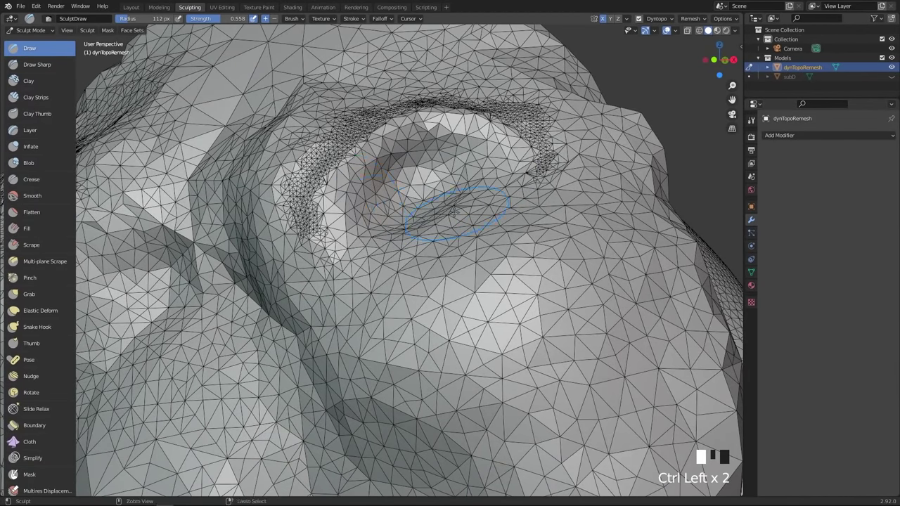
# - Draw over the fine brow detail from farther out with the 112 px brush to coarsen its mesh
pyautogui.keyDown('ctrl'); pyautogui.moveTo(456, 211); pyautogui.dragTo(430, 224, button='middle'); pyautogui.keyUp('ctrl')
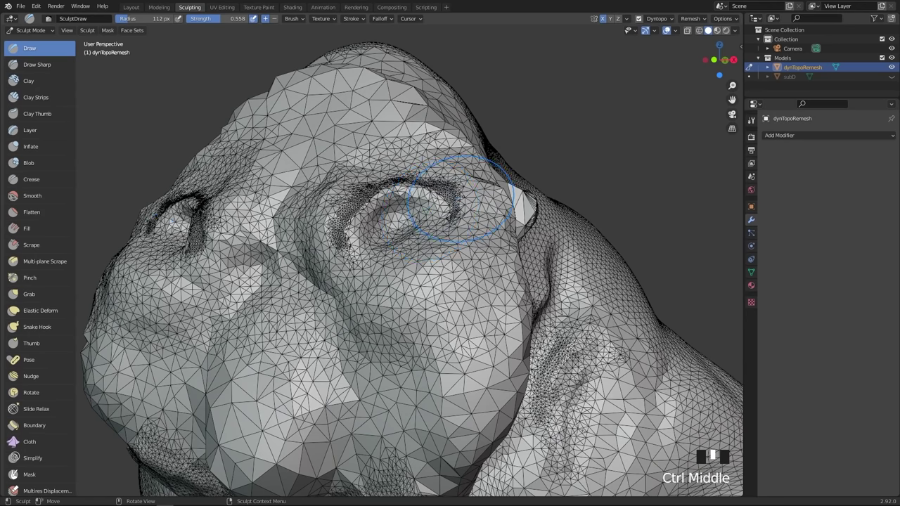
pyautogui.moveTo(459, 199)
pyautogui.mouseDown()
pyautogui.moveTo(328, 201)
pyautogui.moveTo(347, 233)
pyautogui.mouseUp()
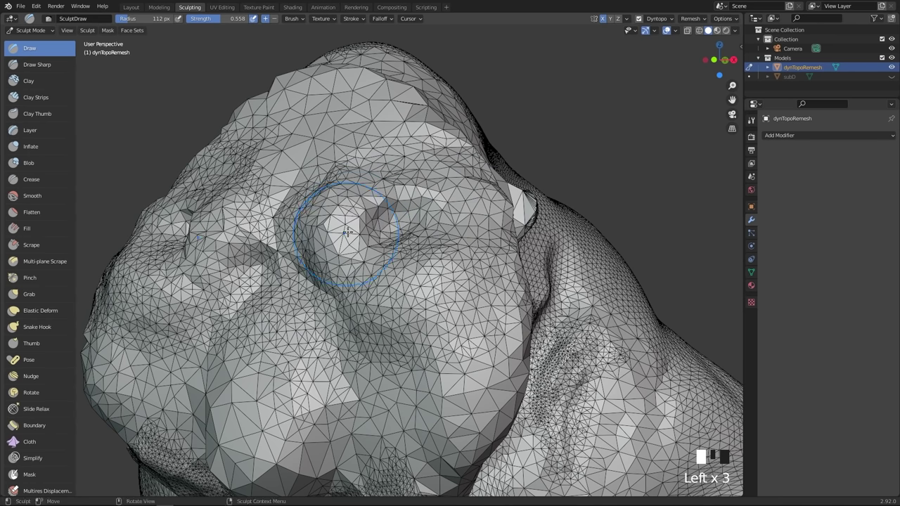
pyautogui.moveTo(471, 219)
pyautogui.keyDown('ctrl'); pyautogui.mouseDown(button='middle')
pyautogui.moveTo(467, 261)
pyautogui.moveTo(433, 210)
pyautogui.mouseUp(button='middle'); pyautogui.keyUp('ctrl')
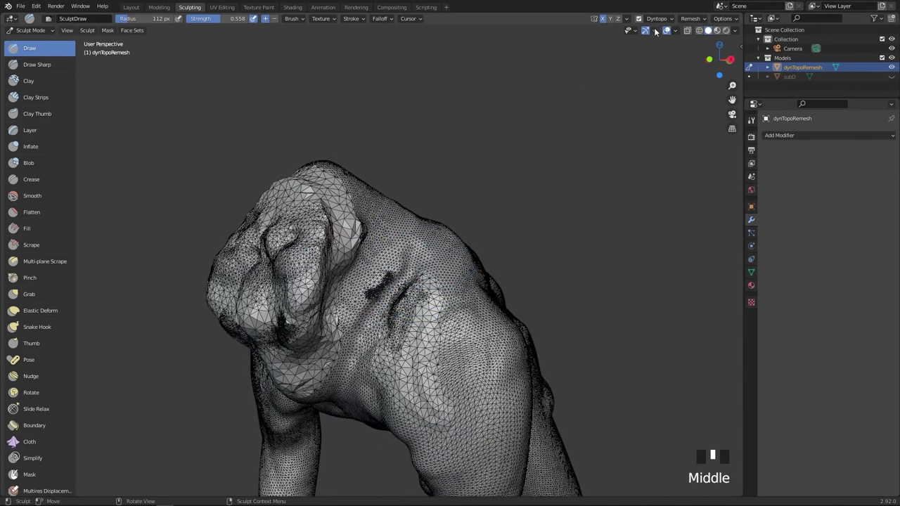
# - Switch to the Snake Hook brush and set its radius to 86 px over the shoulder
pyautogui.keyDown('shift'); pyautogui.moveTo(398, 250); pyautogui.dragTo(389, 244, button='middle'); pyautogui.keyUp('shift')
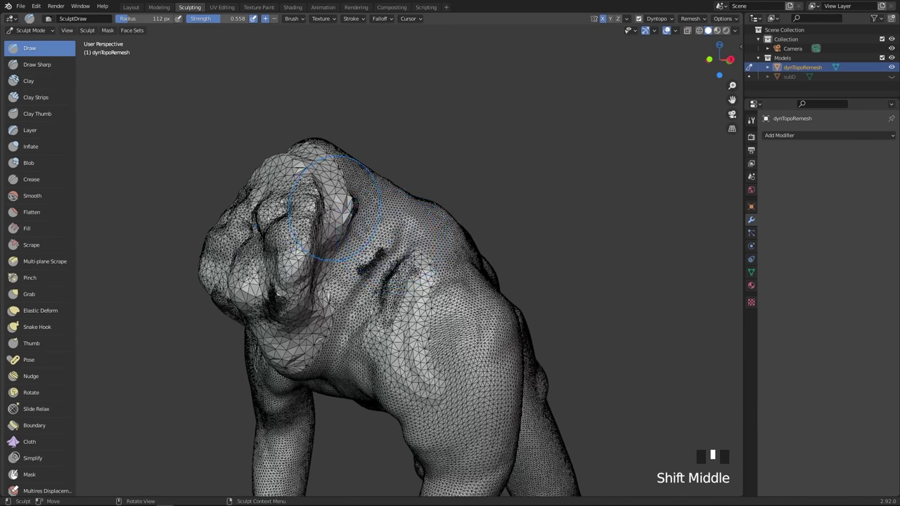
pyautogui.click(43, 327)
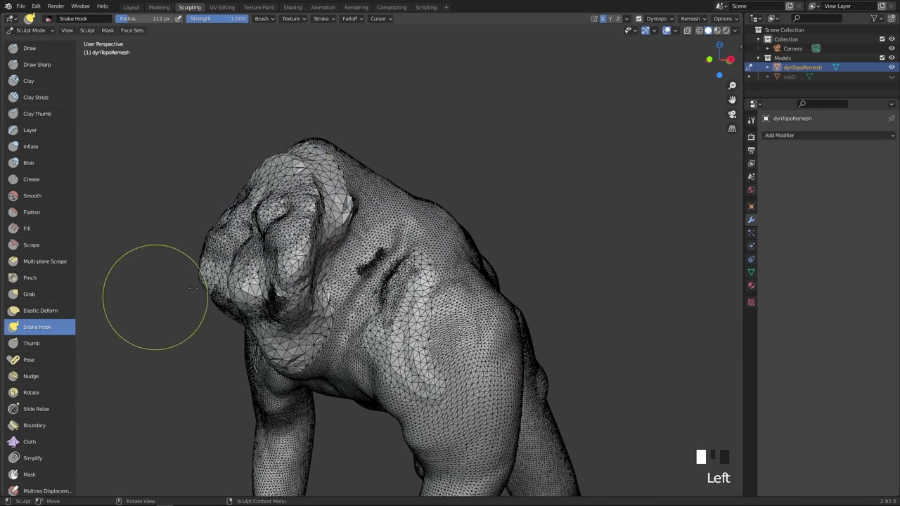
pyautogui.press('f')
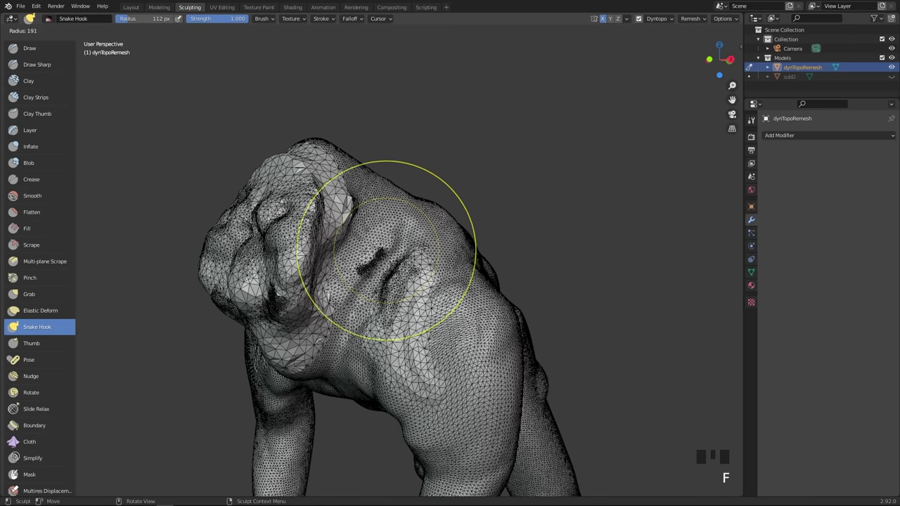
pyautogui.click(482, 252)
pyautogui.moveTo(473, 267); pyautogui.dragTo(443, 271, button='middle')
pyautogui.press('f')
pyautogui.click(391, 235)
pyautogui.moveTo(392, 235)
pyautogui.mouseDown(button='middle')
pyautogui.moveTo(516, 141)
pyautogui.moveTo(506, 146)
pyautogui.mouseUp(button='middle')
pyautogui.press('f')
pyautogui.click(425, 232)
# - Try to pull a spike out of the upper back with Snake Hook, and undo it
pyautogui.moveTo(423, 229)
pyautogui.mouseDown()
pyautogui.moveTo(430, 205)
pyautogui.moveTo(463, 182)
pyautogui.mouseUp()
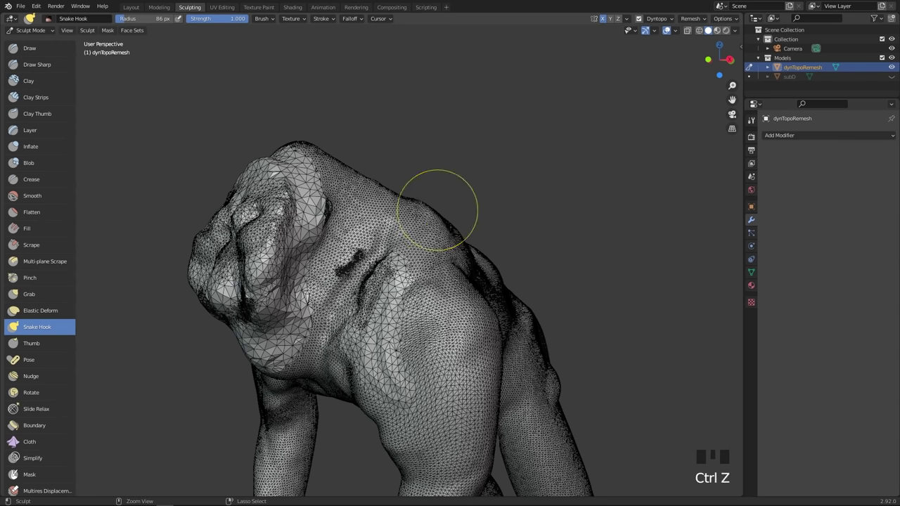
pyautogui.moveTo(438, 208); pyautogui.dragTo(507, 155)
pyautogui.hotkey('ctrl', 'z')
# - Pull a long curved horn out of the upper back with Snake Hook, set the radius to 103 px and raise the back beside it
pyautogui.click(664, 20)
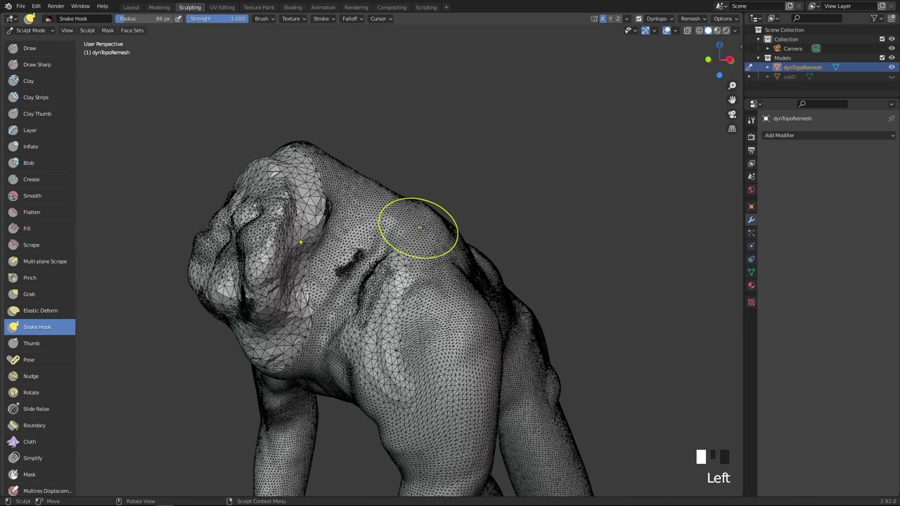
pyautogui.moveTo(417, 225)
pyautogui.mouseDown()
pyautogui.moveTo(455, 191)
pyautogui.moveTo(481, 187)
pyautogui.mouseUp()
pyautogui.moveTo(481, 187); pyautogui.dragTo(505, 129)
pyautogui.press('f')
pyautogui.click(537, 170)
pyautogui.moveTo(505, 128); pyautogui.dragTo(502, 103)
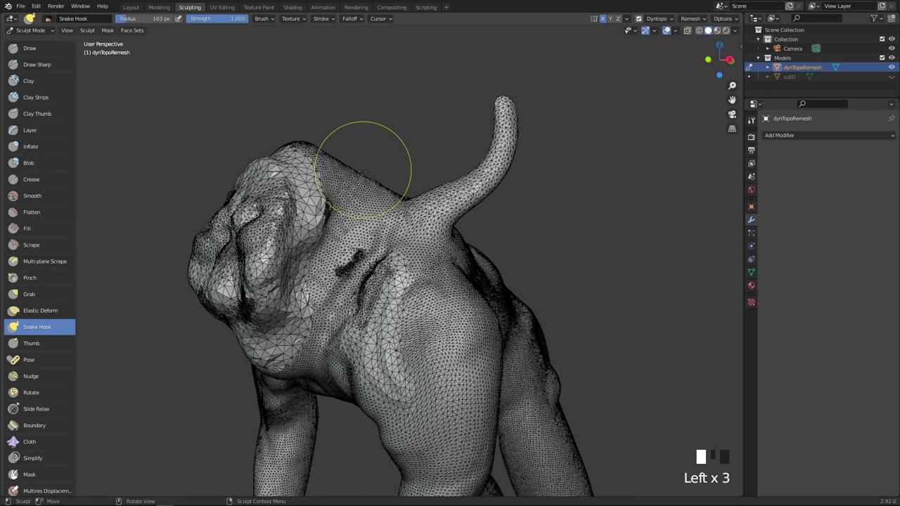
pyautogui.moveTo(362, 176); pyautogui.dragTo(386, 143)
pyautogui.moveTo(415, 196); pyautogui.dragTo(426, 181)
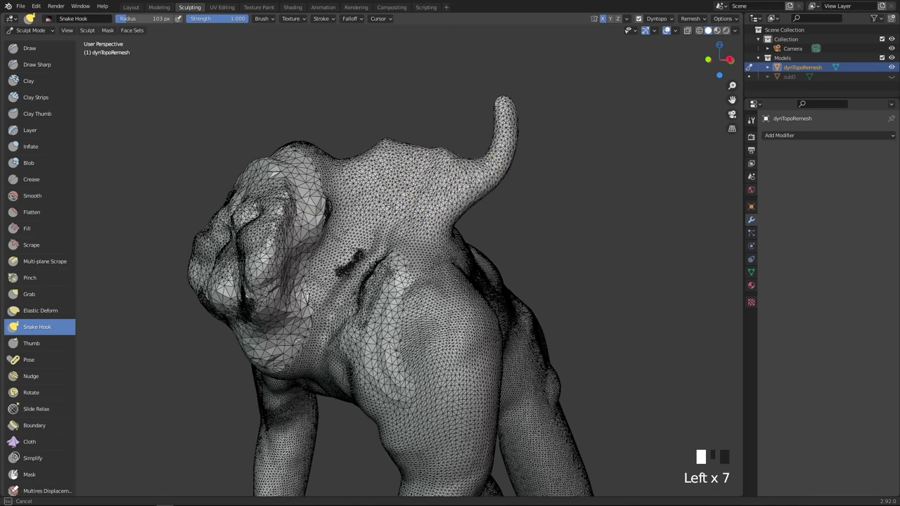
# - Set the Snake Hook radius to 85 px and pull the mesh upward near the head and upper back
pyautogui.moveTo(445, 162)
pyautogui.mouseDown(button='middle')
pyautogui.moveTo(395, 164)
pyautogui.moveTo(338, 228)
pyautogui.mouseUp(button='middle')
pyautogui.press('f')
pyautogui.moveTo(262, 258)
pyautogui.keyDown('shift'); pyautogui.mouseDown(button='middle')
pyautogui.moveTo(321, 235)
pyautogui.moveTo(340, 186)
pyautogui.moveTo(282, 200)
pyautogui.mouseUp(button='middle'); pyautogui.keyUp('shift')
pyautogui.press('f')
pyautogui.click(379, 203)
pyautogui.moveTo(380, 204); pyautogui.dragTo(342, 193, button='middle')
pyautogui.moveTo(342, 189)
pyautogui.mouseDown()
pyautogui.moveTo(338, 157)
pyautogui.moveTo(330, 143)
pyautogui.moveTo(323, 147)
pyautogui.mouseUp()
pyautogui.moveTo(323, 147)
pyautogui.mouseDown()
pyautogui.moveTo(305, 128)
pyautogui.moveTo(316, 121)
pyautogui.mouseUp()
# - Raise a lump on the back behind the horns with Snake Hook at 104 px radius, and hide the wireframe display
pyautogui.moveTo(323, 157)
pyautogui.mouseDown(button='middle')
pyautogui.moveTo(472, 174)
pyautogui.moveTo(492, 204)
pyautogui.moveTo(478, 218)
pyautogui.mouseUp(button='middle')
pyautogui.keyDown('ctrl'); pyautogui.moveTo(478, 218); pyautogui.dragTo(470, 241, button='middle'); pyautogui.keyUp('ctrl')
pyautogui.keyDown('shift'); pyautogui.moveTo(436, 162); pyautogui.dragTo(492, 201, button='middle'); pyautogui.keyUp('shift')
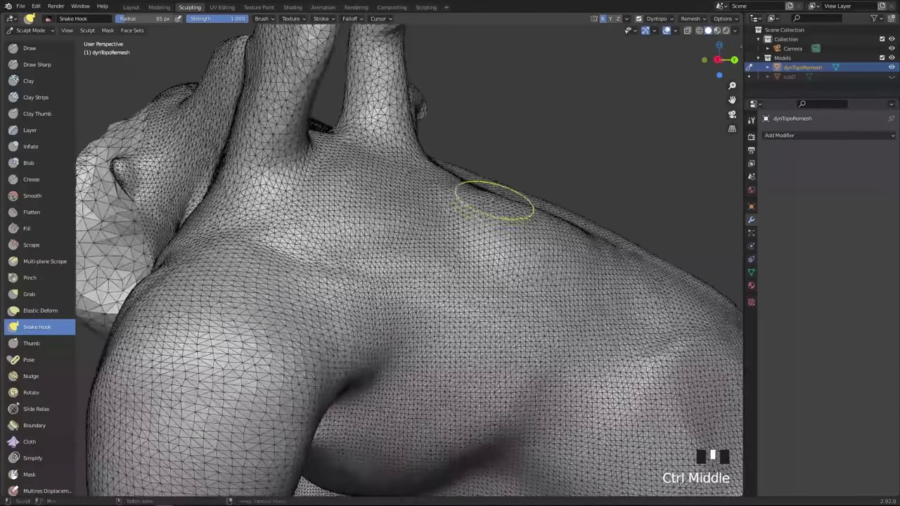
pyautogui.press('f')
pyautogui.moveTo(511, 204); pyautogui.dragTo(505, 186)
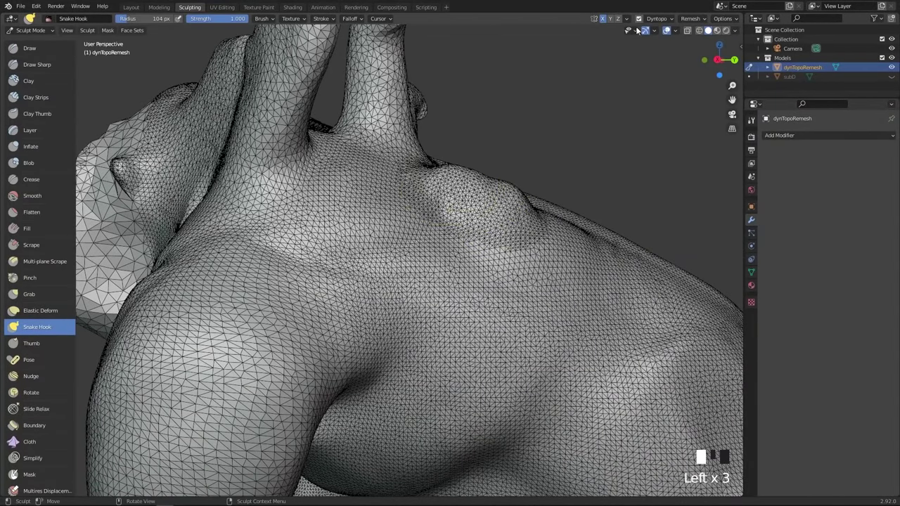
pyautogui.hotkey('ctrl', 'Tab')
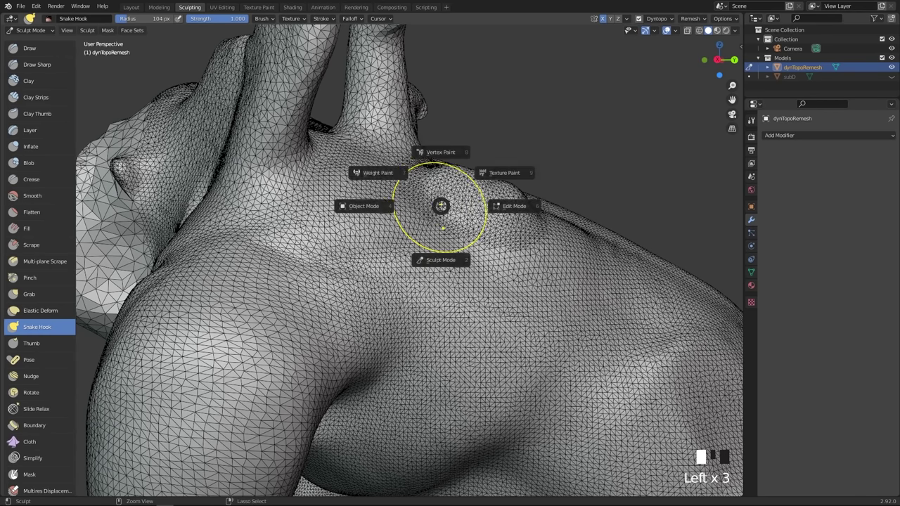
pyautogui.moveTo(443, 246); pyautogui.dragTo(460, 270, button='middle')
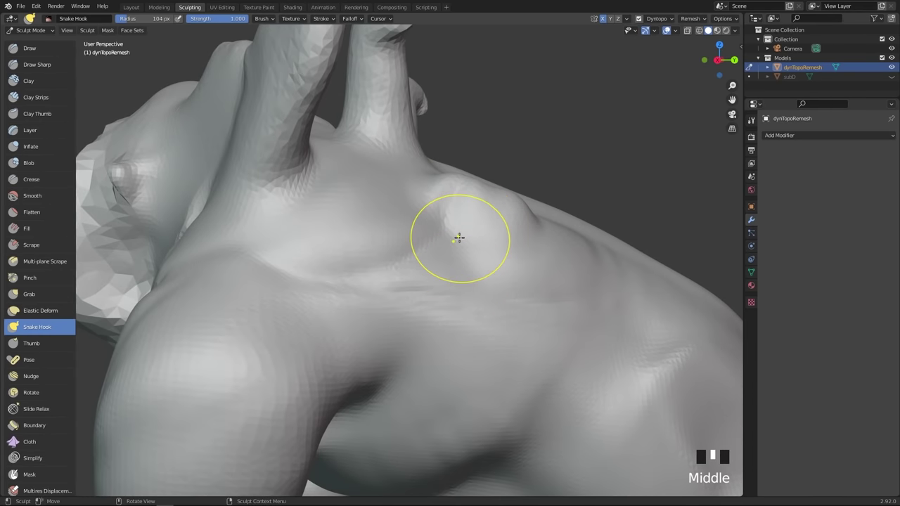
# - Try to pull the side of the back toward the shoulder with Snake Hook, and undo it
pyautogui.moveTo(460, 238); pyautogui.dragTo(467, 241, button='middle')
pyautogui.moveTo(557, 267); pyautogui.dragTo(353, 262)
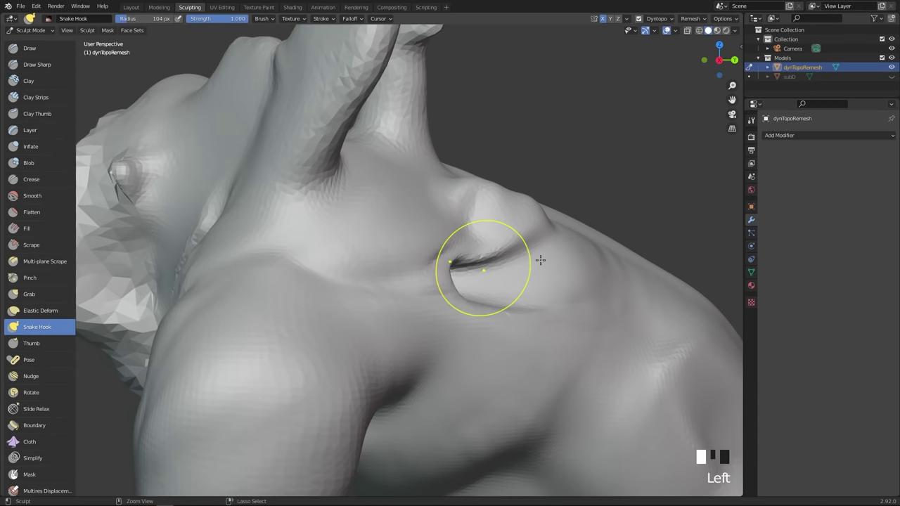
pyautogui.hotkey('ctrl', 'z')
# - Set the Snake Hook radius to 202 px, stretch the front hands forward and pull their heels out backward
pyautogui.moveTo(533, 267)
pyautogui.keyDown('ctrl'); pyautogui.mouseDown(button='middle')
pyautogui.moveTo(382, 375)
pyautogui.moveTo(382, 321)
pyautogui.moveTo(428, 302)
pyautogui.moveTo(432, 272)
pyautogui.mouseUp(button='middle'); pyautogui.keyUp('ctrl')
pyautogui.press('f')
pyautogui.moveTo(355, 394)
pyautogui.mouseDown()
pyautogui.moveTo(338, 408)
pyautogui.moveTo(267, 391)
pyautogui.mouseUp()
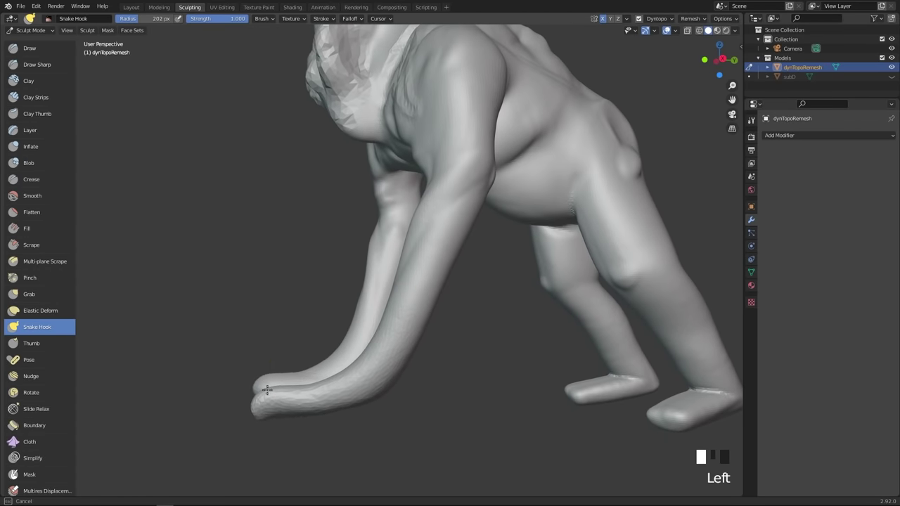
pyautogui.moveTo(383, 363)
pyautogui.mouseDown()
pyautogui.moveTo(460, 342)
pyautogui.moveTo(485, 322)
pyautogui.moveTo(483, 312)
pyautogui.mouseUp()
# - Set the Snake Hook radius to 98 px and pull a small point out of the front of the wrist
pyautogui.press('f')
pyautogui.click(413, 342)
pyautogui.moveTo(422, 312)
pyautogui.mouseDown()
pyautogui.moveTo(400, 301)
pyautogui.moveTo(403, 292)
pyautogui.mouseUp()
# - Set the Snake Hook radius to 153 px, pull the hind heel upward and reshape the lower leg above it
pyautogui.moveTo(422, 273); pyautogui.dragTo(508, 269, button='middle')
pyautogui.moveTo(516, 209); pyautogui.dragTo(450, 224, button='middle')
pyautogui.keyDown('shift'); pyautogui.moveTo(537, 297); pyautogui.dragTo(327, 282, button='middle'); pyautogui.keyUp('shift')
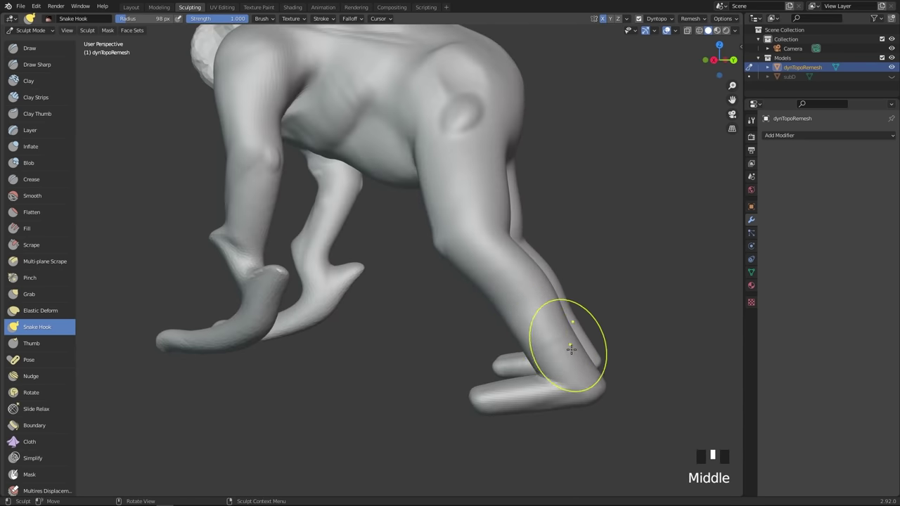
pyautogui.press('f')
pyautogui.click(653, 365)
pyautogui.moveTo(591, 391)
pyautogui.mouseDown()
pyautogui.moveTo(609, 320)
pyautogui.moveTo(606, 328)
pyautogui.mouseUp()
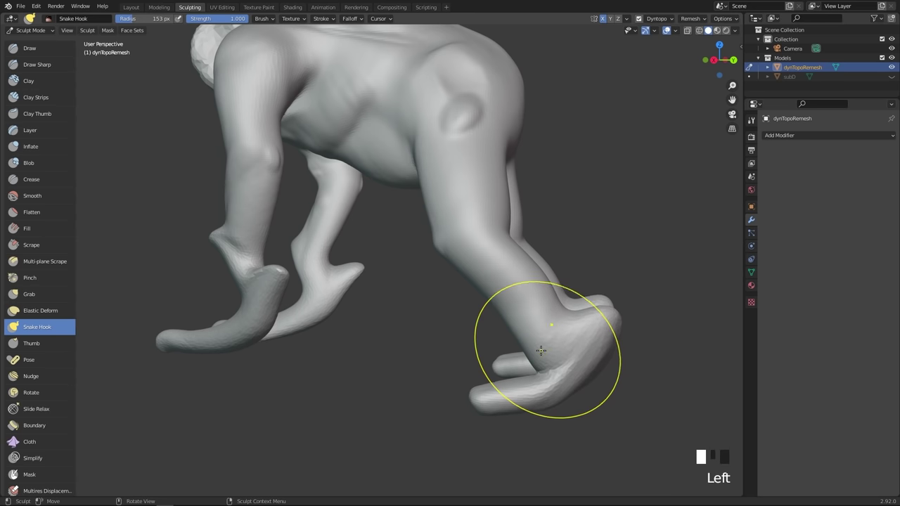
pyautogui.moveTo(540, 349)
pyautogui.mouseDown()
pyautogui.moveTo(533, 316)
pyautogui.moveTo(490, 275)
pyautogui.mouseUp()
# - Pull the knee and thigh of the hind leg forward and upward with Snake Hook to bulk out the leg
pyautogui.moveTo(491, 275); pyautogui.dragTo(471, 244, button='middle')
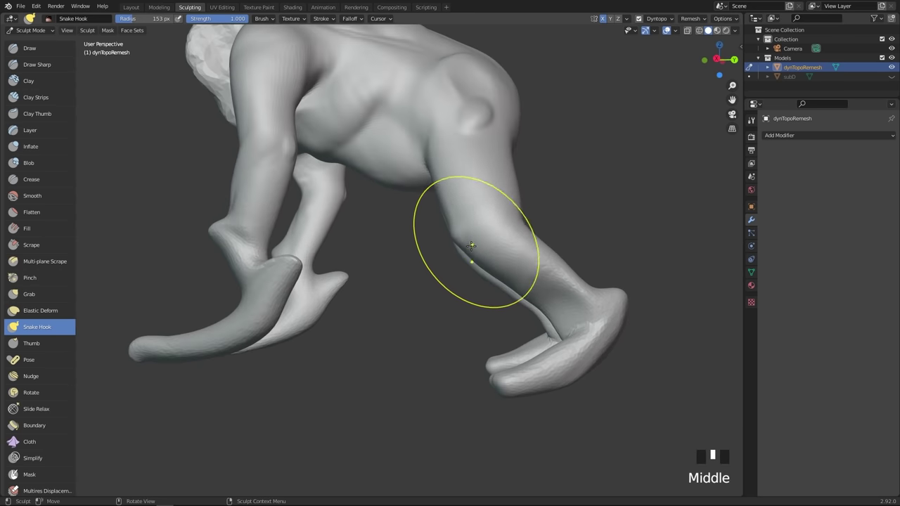
pyautogui.moveTo(471, 246); pyautogui.dragTo(453, 249)
pyautogui.moveTo(452, 239); pyautogui.dragTo(456, 248, button='middle')
pyautogui.keyDown('shift'); pyautogui.moveTo(456, 247); pyautogui.dragTo(440, 301, button='middle'); pyautogui.keyUp('shift')
pyautogui.moveTo(443, 300)
pyautogui.mouseDown()
pyautogui.moveTo(433, 295)
pyautogui.moveTo(450, 225)
pyautogui.mouseUp()
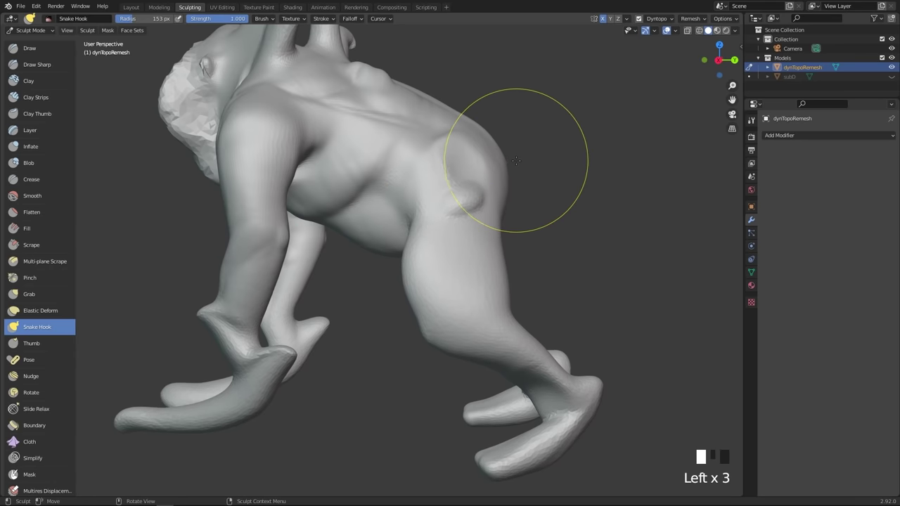
# - Turn off Dyntopo and adjust the brush angle over the shoulder
pyautogui.moveTo(450, 180)
pyautogui.keyDown('shift'); pyautogui.mouseDown(button='middle')
pyautogui.moveTo(441, 225)
pyautogui.moveTo(443, 201)
pyautogui.moveTo(493, 176)
pyautogui.moveTo(565, 163)
pyautogui.mouseUp(button='middle'); pyautogui.keyUp('shift')
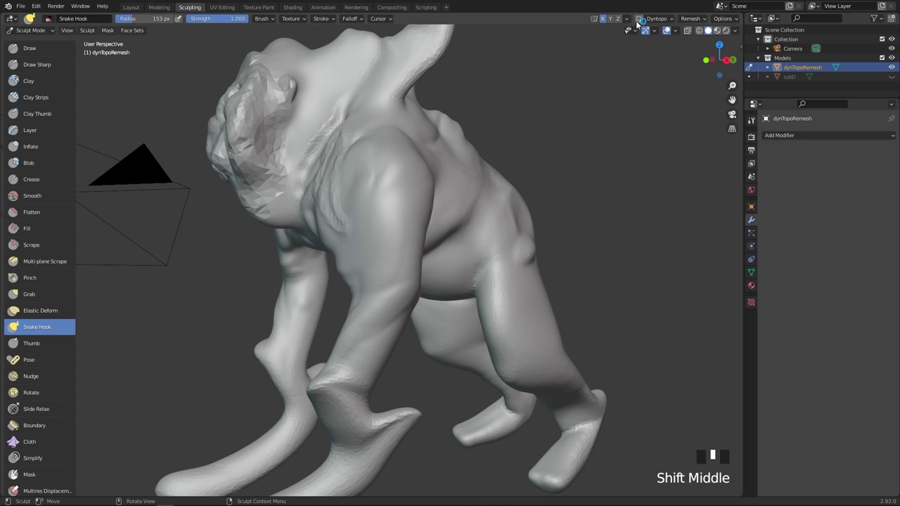
pyautogui.hotkey('ctrl', 'f')
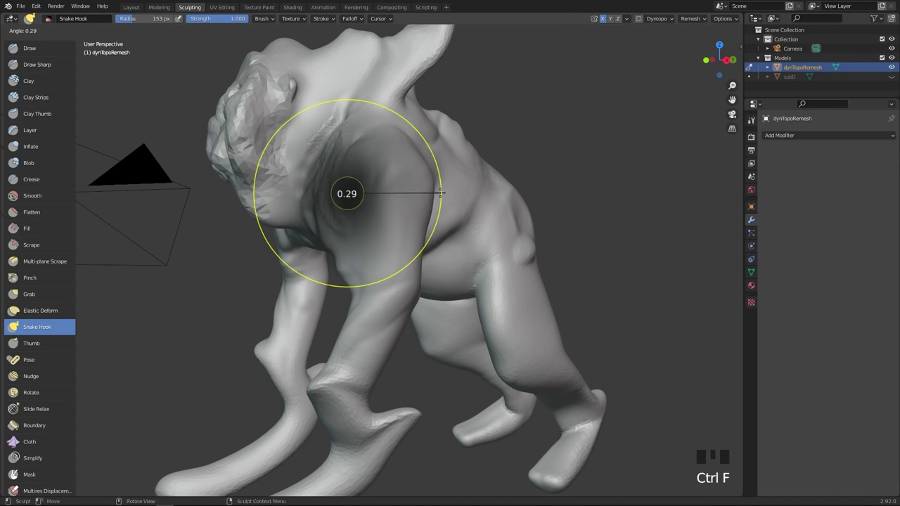
pyautogui.click(436, 193)
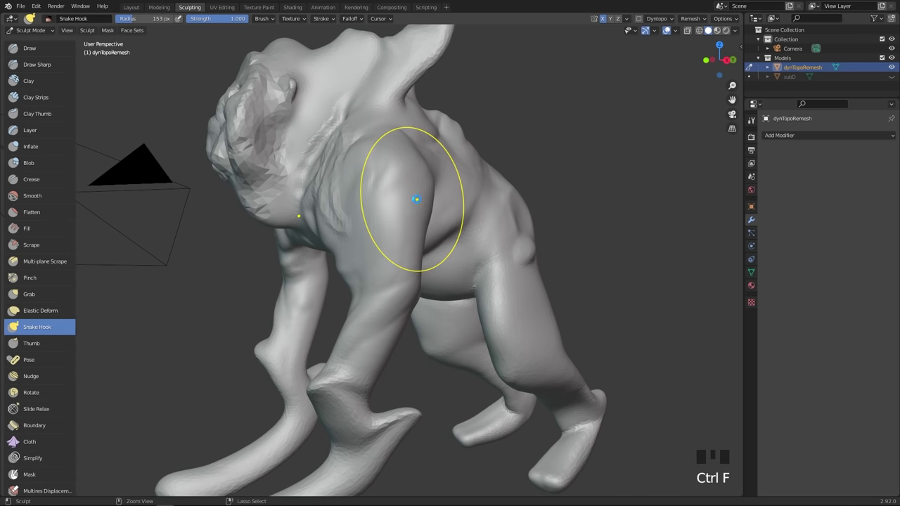
pyautogui.moveTo(416, 200); pyautogui.dragTo(415, 199)
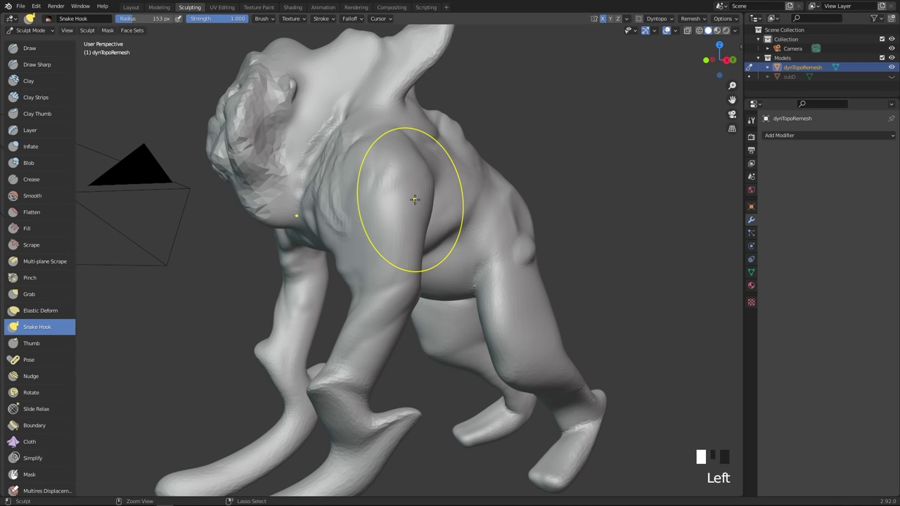
pyautogui.click(638, 18)
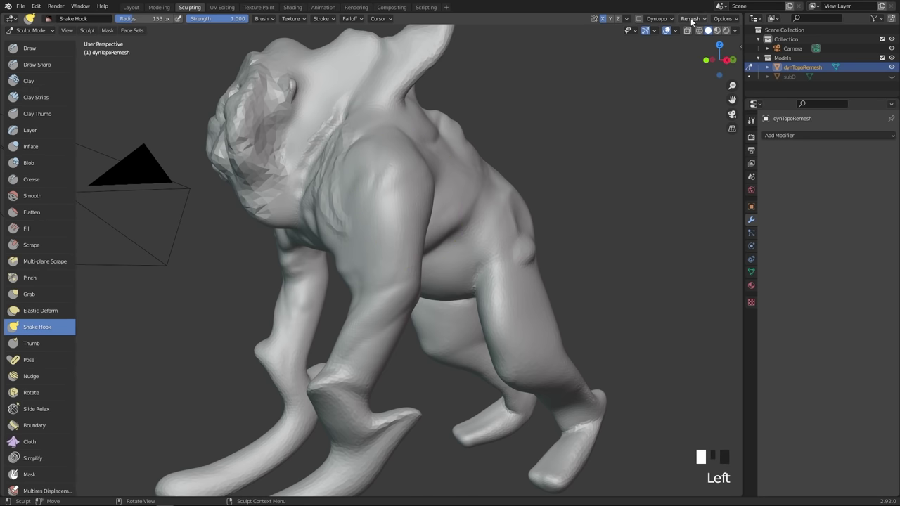
# - Voxel remesh the orangutan model to rebuild it with evenly sized faces
pyautogui.moveTo(498, 163); pyautogui.dragTo(472, 185, button='middle')
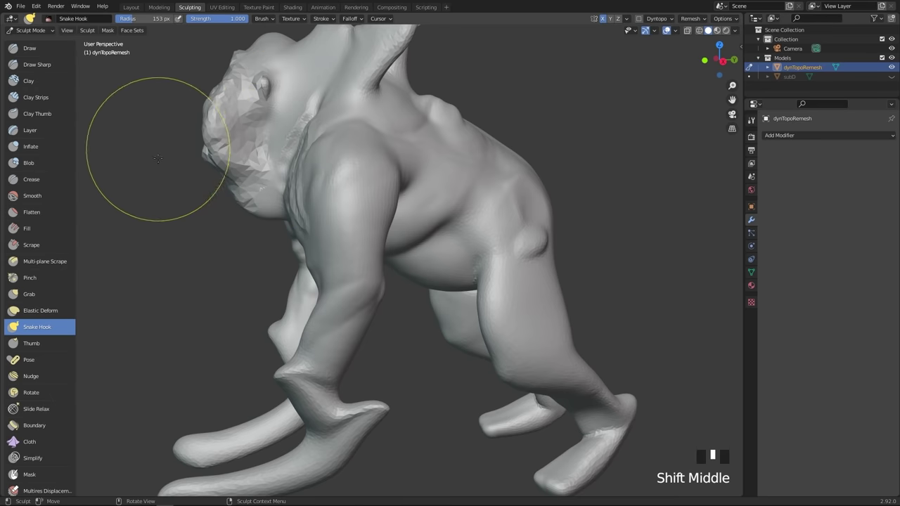
pyautogui.keyDown('shift'); pyautogui.moveTo(428, 141); pyautogui.dragTo(432, 161, button='middle'); pyautogui.keyUp('shift')
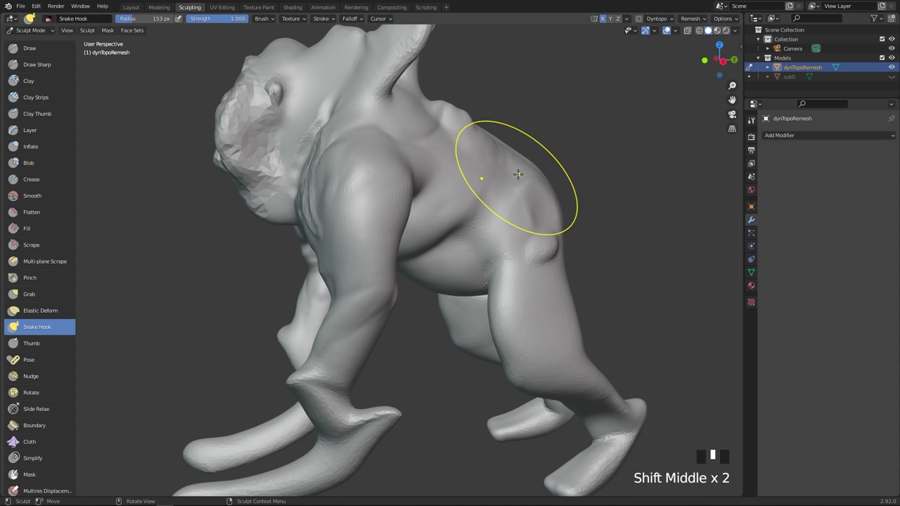
pyautogui.hotkey('ctrl', 'r')
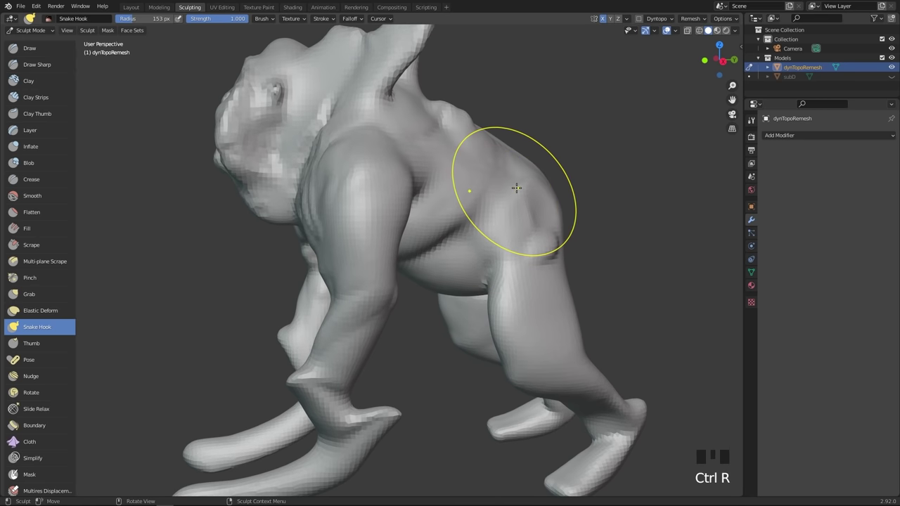
# - Set the Snake Hook radius to 154 px and pull a long tail out of the rump
pyautogui.moveTo(517, 184)
pyautogui.mouseDown(button='middle')
pyautogui.moveTo(533, 186)
pyautogui.moveTo(329, 276)
pyautogui.moveTo(420, 175)
pyautogui.moveTo(386, 122)
pyautogui.moveTo(285, 153)
pyautogui.moveTo(426, 129)
pyautogui.moveTo(408, 150)
pyautogui.moveTo(264, 145)
pyautogui.moveTo(311, 211)
pyautogui.moveTo(301, 179)
pyautogui.moveTo(474, 185)
pyautogui.moveTo(429, 177)
pyautogui.moveTo(407, 194)
pyautogui.moveTo(460, 211)
pyautogui.mouseUp(button='middle')
pyautogui.press('f')
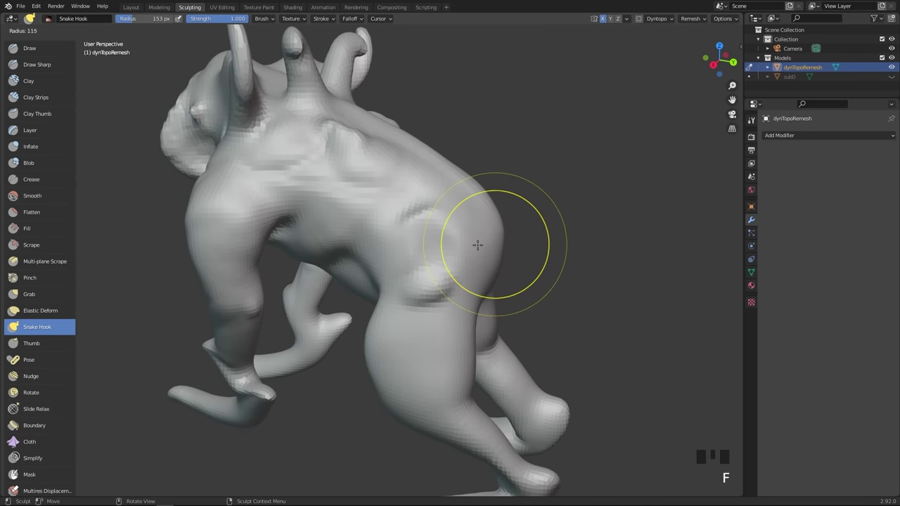
pyautogui.click(492, 245)
pyautogui.moveTo(492, 245)
pyautogui.mouseDown(button='middle')
pyautogui.moveTo(504, 225)
pyautogui.moveTo(494, 221)
pyautogui.moveTo(487, 244)
pyautogui.moveTo(501, 242)
pyautogui.mouseUp(button='middle')
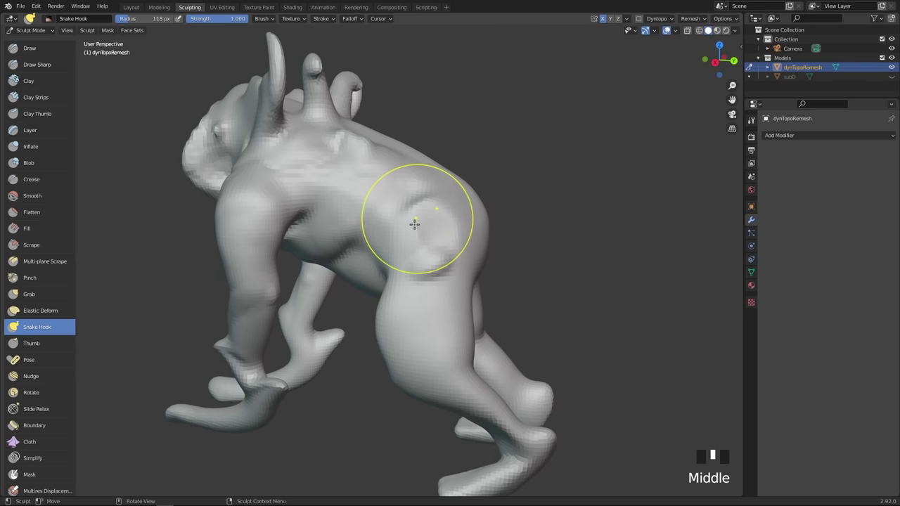
pyautogui.press('f')
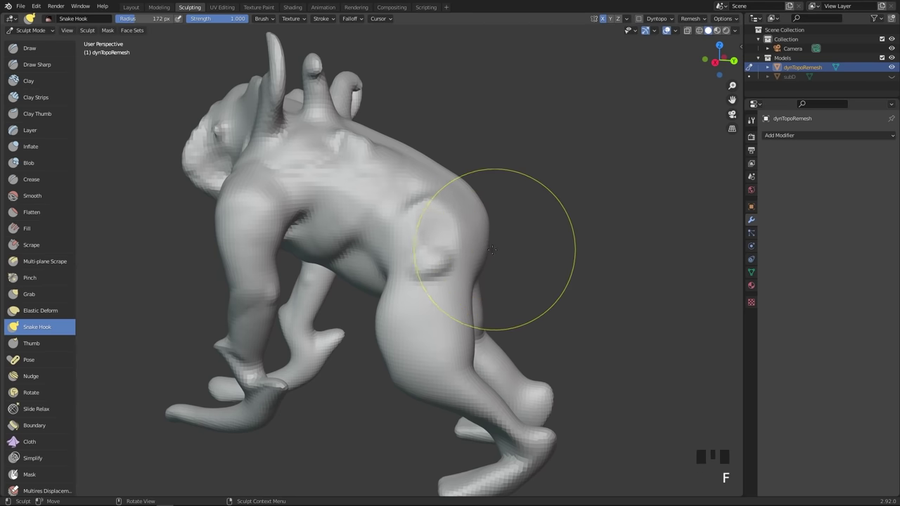
pyautogui.press('f')
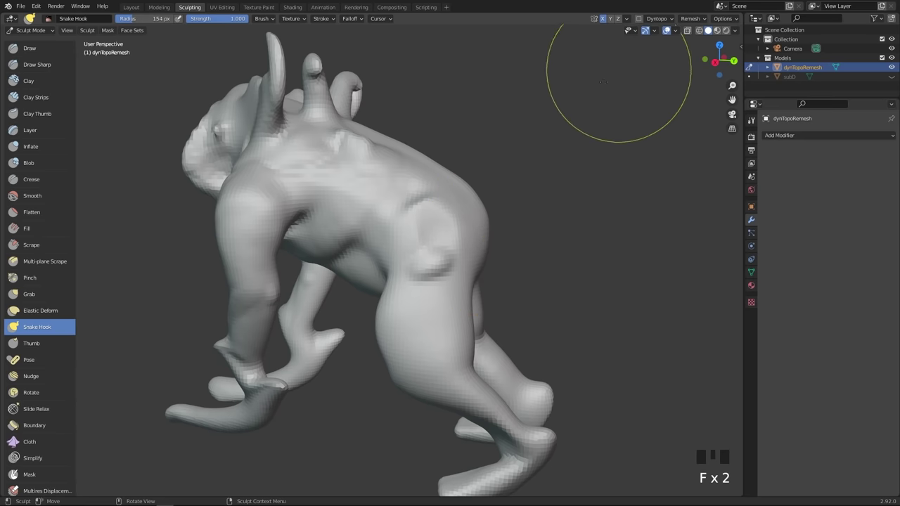
pyautogui.click(492, 254)
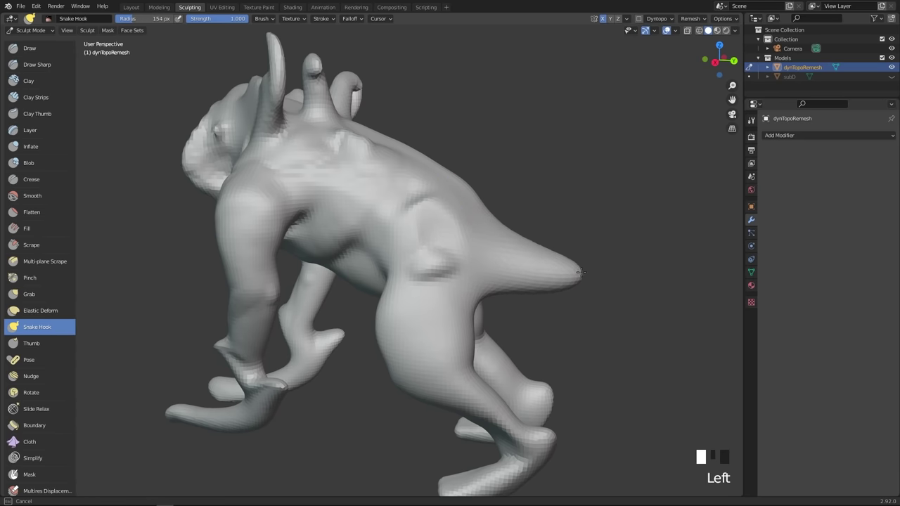
pyautogui.moveTo(581, 273); pyautogui.dragTo(657, 266)
# - Bend the end of the tail upward with Snake Hook and voxel remesh the stretched geometry
pyautogui.moveTo(589, 216); pyautogui.dragTo(524, 240, button='middle')
pyautogui.moveTo(513, 201)
pyautogui.mouseDown(button='middle')
pyautogui.moveTo(522, 232)
pyautogui.moveTo(493, 238)
pyautogui.moveTo(582, 235)
pyautogui.mouseUp(button='middle')
pyautogui.moveTo(581, 235)
pyautogui.mouseDown()
pyautogui.moveTo(582, 226)
pyautogui.moveTo(564, 226)
pyautogui.mouseUp()
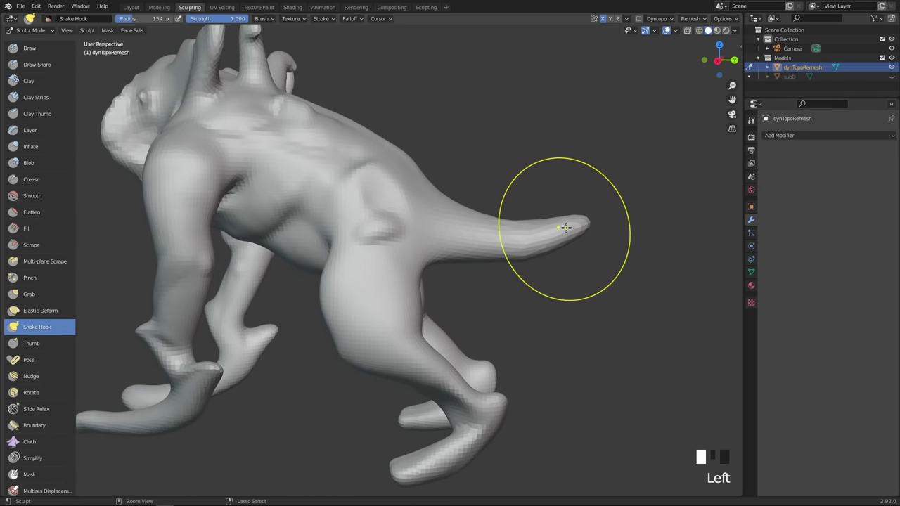
pyautogui.moveTo(565, 227)
pyautogui.keyDown('ctrl'); pyautogui.mouseDown(button='middle')
pyautogui.moveTo(556, 204)
pyautogui.moveTo(506, 215)
pyautogui.moveTo(533, 194)
pyautogui.moveTo(492, 217)
pyautogui.moveTo(521, 235)
pyautogui.moveTo(508, 245)
pyautogui.mouseUp(button='middle'); pyautogui.keyUp('ctrl')
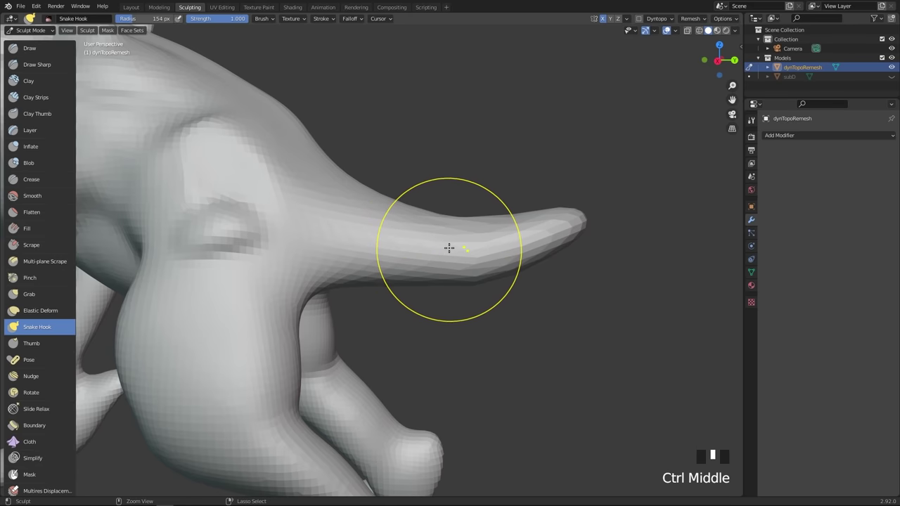
pyautogui.hotkey('ctrl', 'r')
pyautogui.moveTo(474, 227)
pyautogui.keyDown('shift'); pyautogui.mouseDown(button='middle')
pyautogui.moveTo(484, 241)
pyautogui.moveTo(459, 205)
pyautogui.moveTo(476, 244)
pyautogui.mouseUp(button='middle'); pyautogui.keyUp('shift')
pyautogui.moveTo(491, 245)
pyautogui.mouseDown()
pyautogui.moveTo(549, 203)
pyautogui.moveTo(520, 234)
pyautogui.mouseUp()
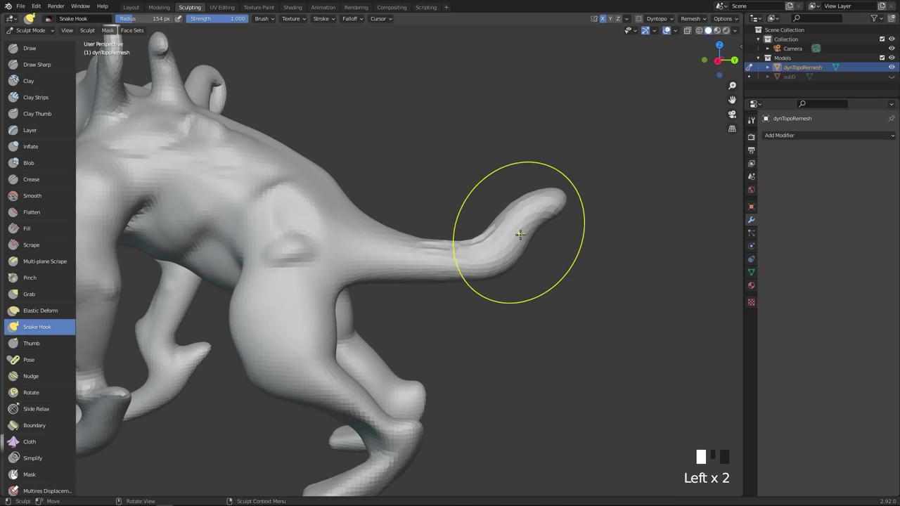
# - Set the Snake Hook radius to 62 px, pull a row of bumps out of the tail's upper edge, and voxel remesh the model
pyautogui.press('f')
pyautogui.click(493, 239)
pyautogui.moveTo(492, 239); pyautogui.dragTo(429, 248, button='middle')
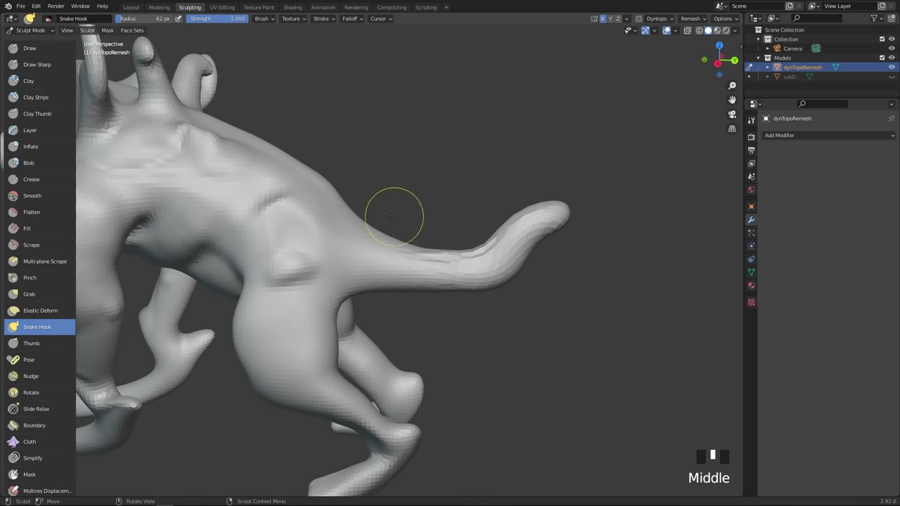
pyautogui.moveTo(390, 219); pyautogui.dragTo(372, 226)
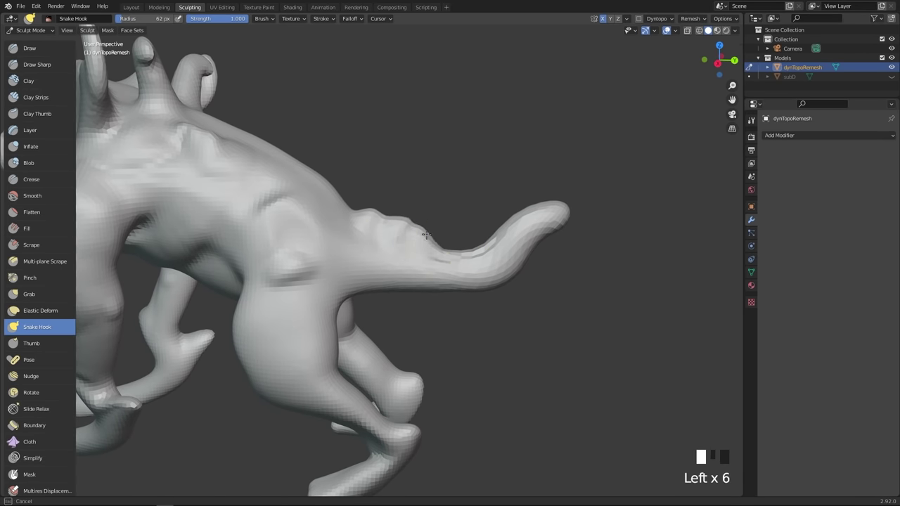
pyautogui.hotkey('ctrl', 'r')
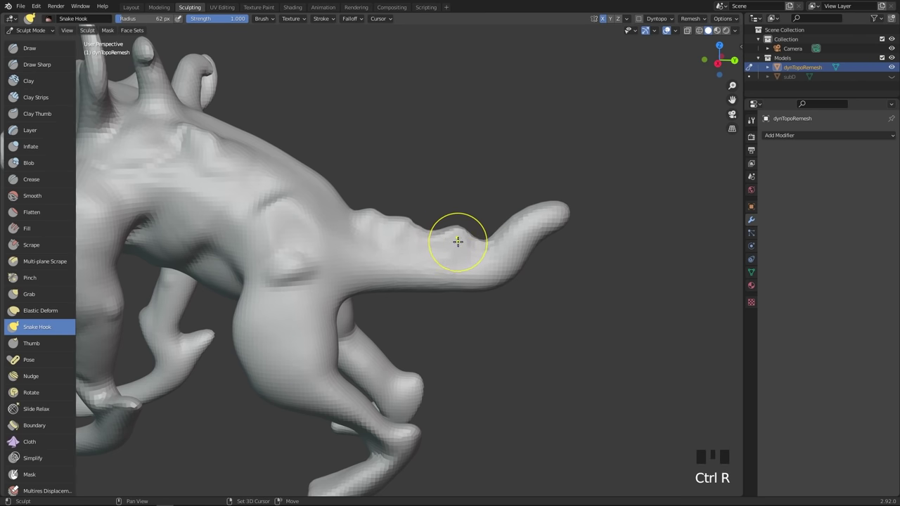
# - Set the remesh voxel size to about 0.3866 with the grid preview and voxel remesh the whole model
pyautogui.hotkey('shift', 'r')
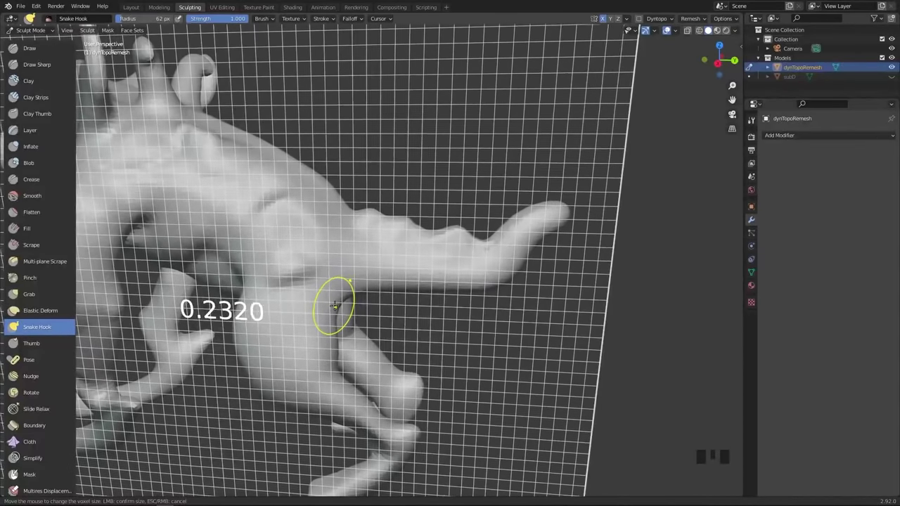
pyautogui.middleClick(394, 267)
pyautogui.hotkey('shift', 'r')
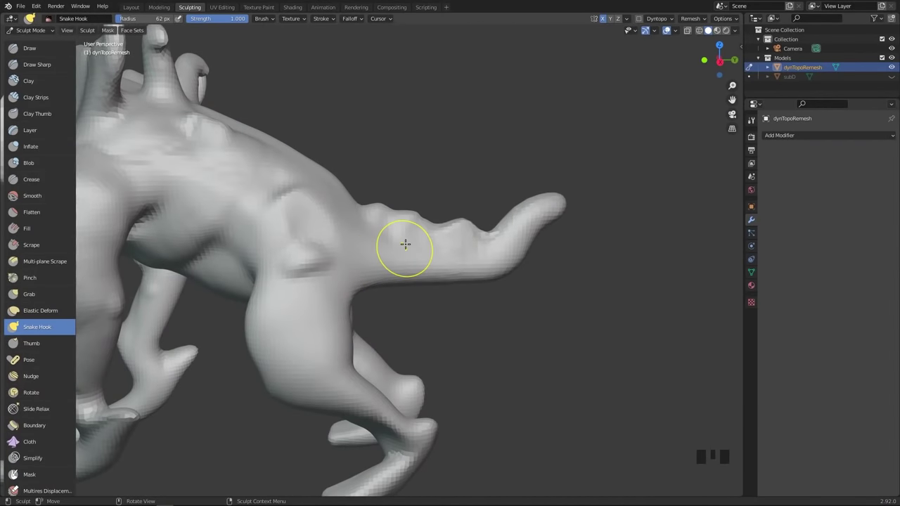
pyautogui.keyDown('shift'); pyautogui.moveTo(405, 245); pyautogui.dragTo(448, 243, button='middle'); pyautogui.keyUp('shift')
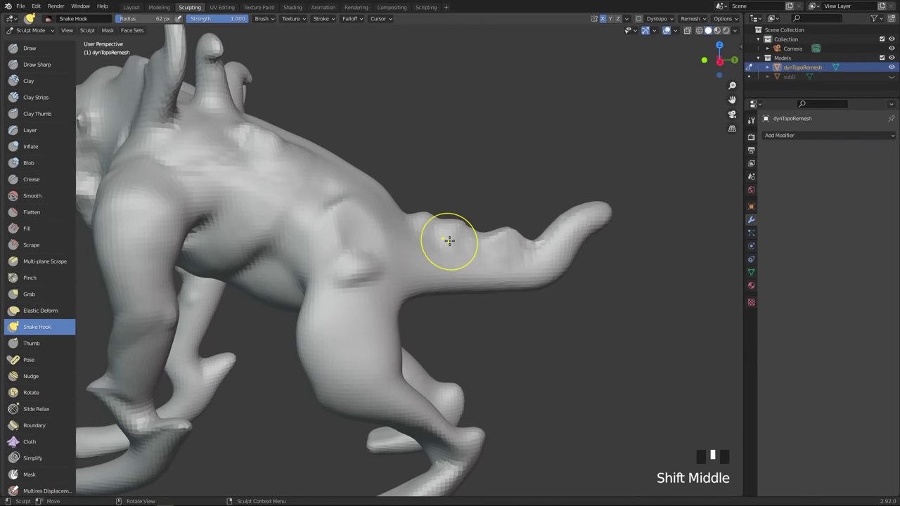
pyautogui.hotkey('shift', 'r')
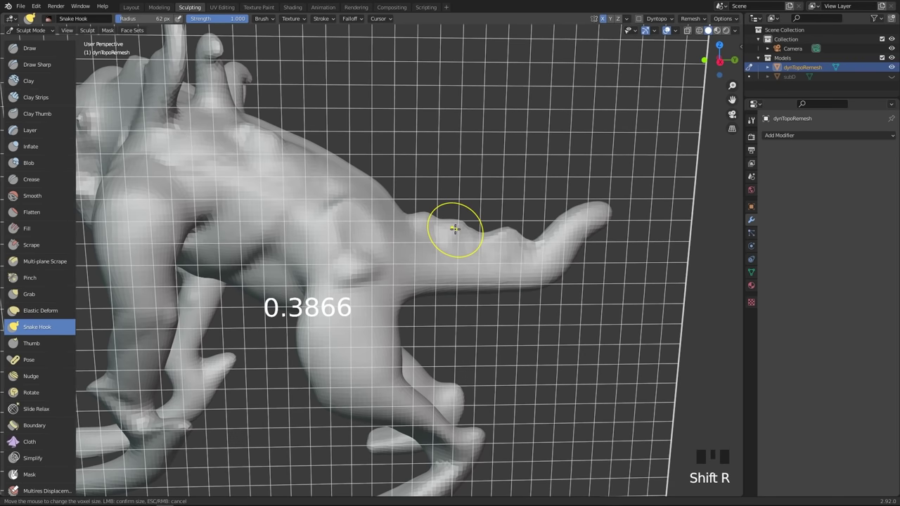
pyautogui.click(456, 228)
pyautogui.hotkey('ctrl', 'r')
pyautogui.keyDown('shift'); pyautogui.moveTo(456, 232); pyautogui.dragTo(474, 233, button='middle'); pyautogui.keyUp('shift')
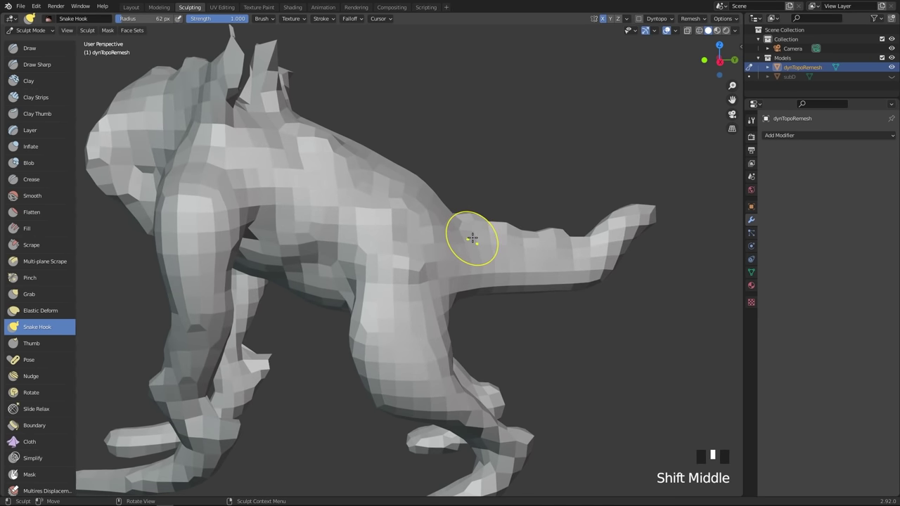
# - Try finer remesh voxel sizes with the grid preview and check the value in the Remesh settings
pyautogui.hotkey('shift', 'r')
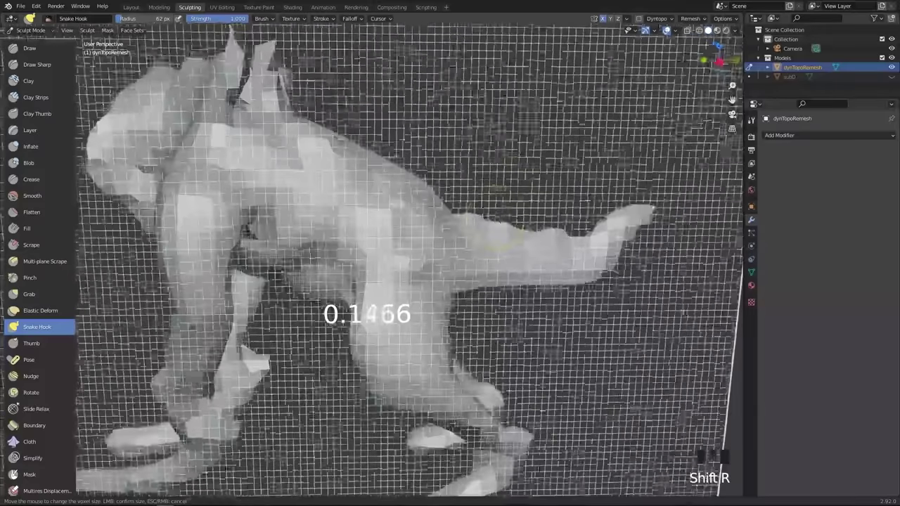
pyautogui.click(499, 201)
pyautogui.hotkey('ctrl', 'z')
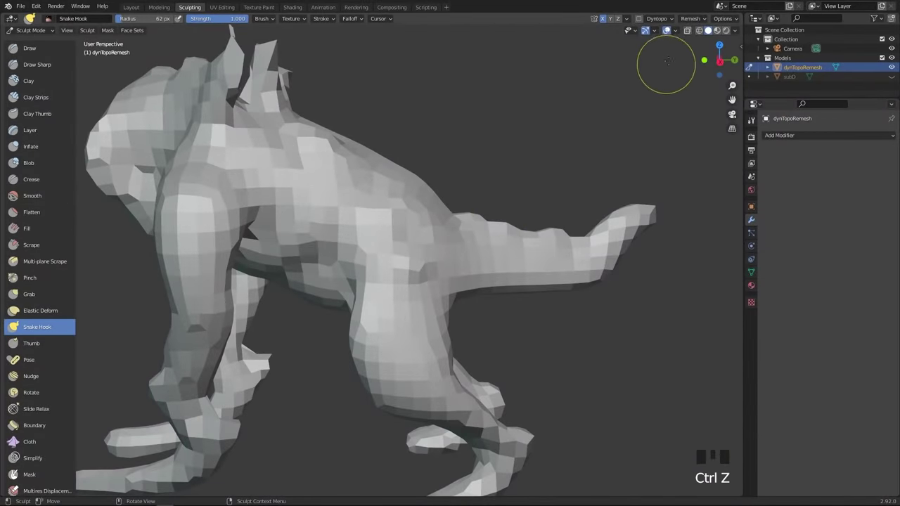
pyautogui.click(693, 18)
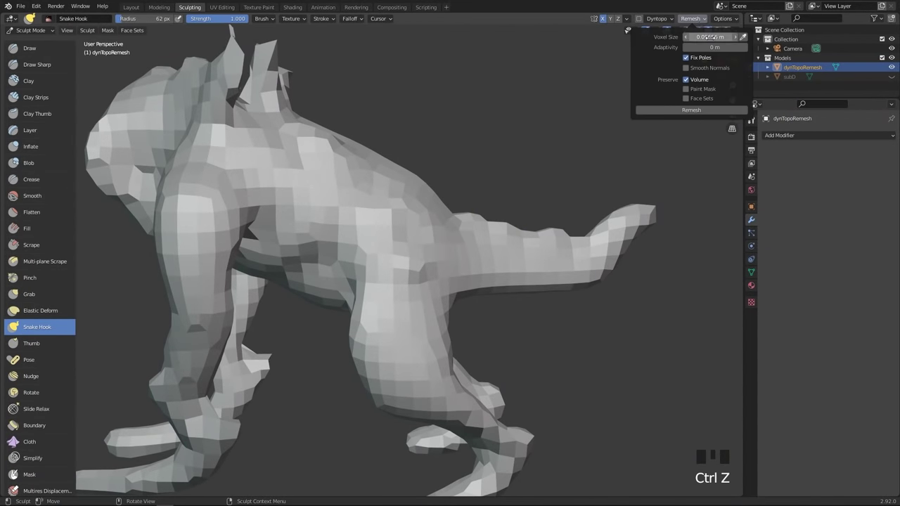
pyautogui.hotkey('shift', 'r')
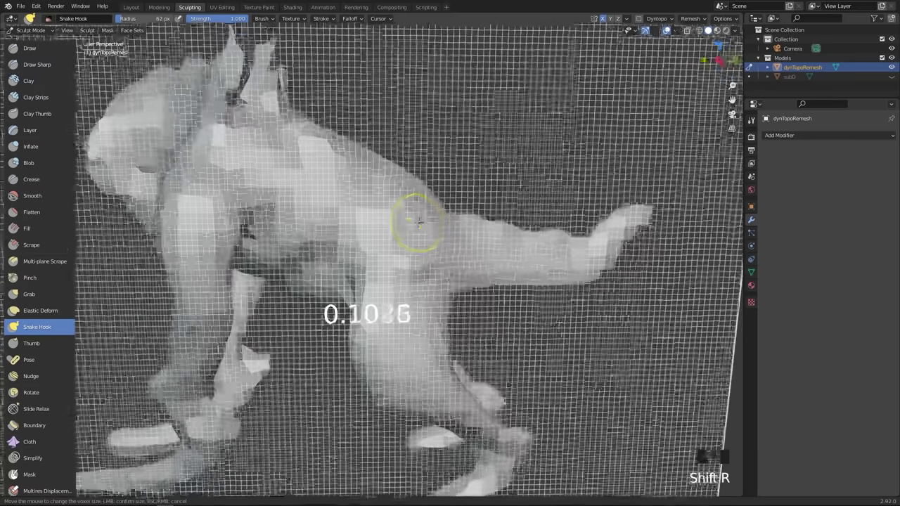
pyautogui.click(478, 193)
# - Undo the coarse voxel remesh of the model
pyautogui.hotkey('ctrl', 'z')
pyautogui.hotkey('ctrl', 'z')
pyautogui.hotkey('ctrl', 'z')
pyautogui.moveTo(471, 193); pyautogui.dragTo(432, 196, button='middle')
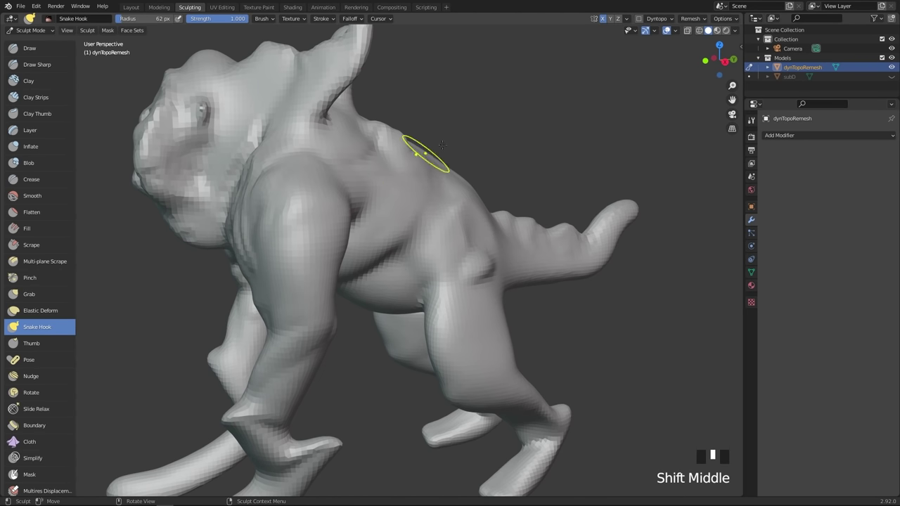
pyautogui.moveTo(436, 195); pyautogui.dragTo(460, 191, button='middle')
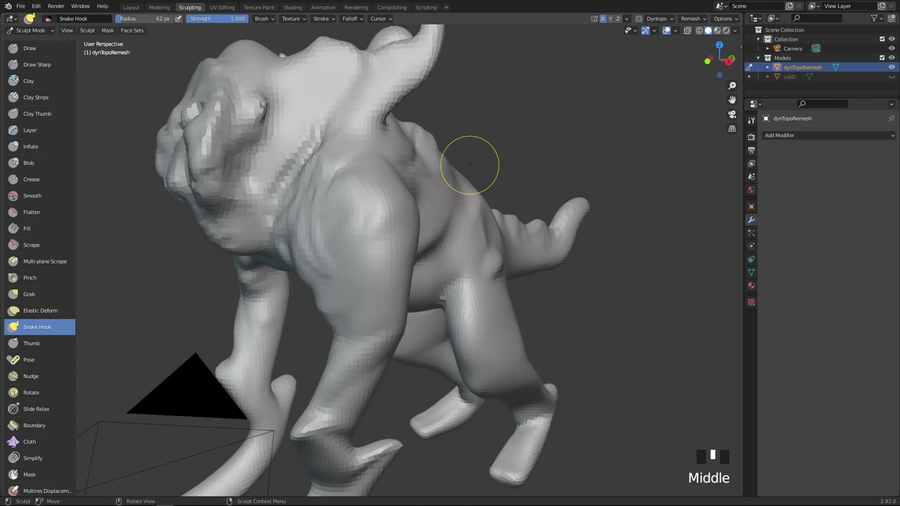
pyautogui.moveTo(487, 133); pyautogui.dragTo(470, 145, button='middle')
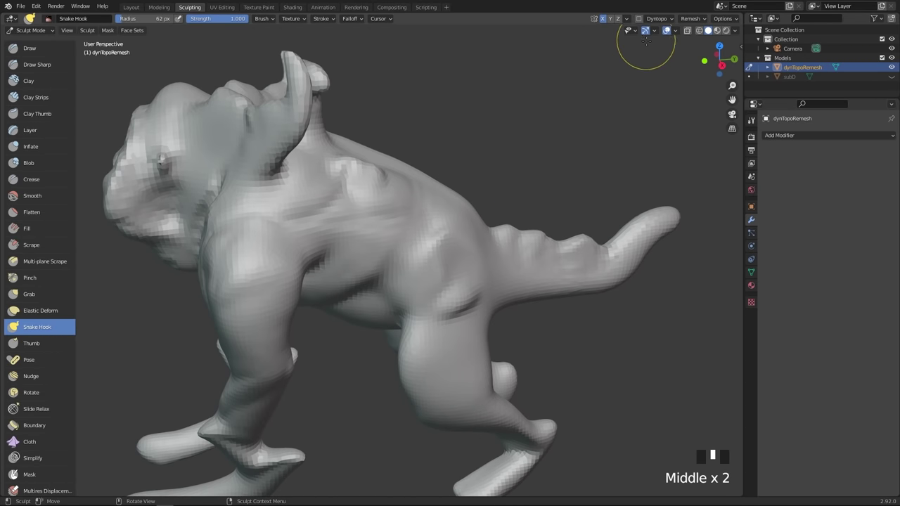
pyautogui.moveTo(462, 170); pyautogui.dragTo(492, 163, button='middle')
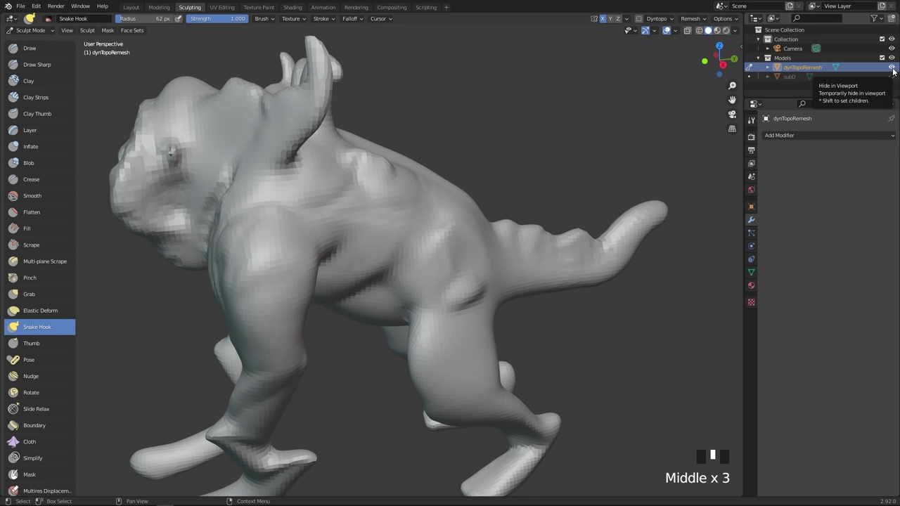
# - Hide the dynTopoRemesh object, then show and select the subD head
pyautogui.click(892, 67)
pyautogui.click(892, 76)
pyautogui.click(791, 76)
pyautogui.moveTo(461, 238); pyautogui.dragTo(441, 230, button='middle')
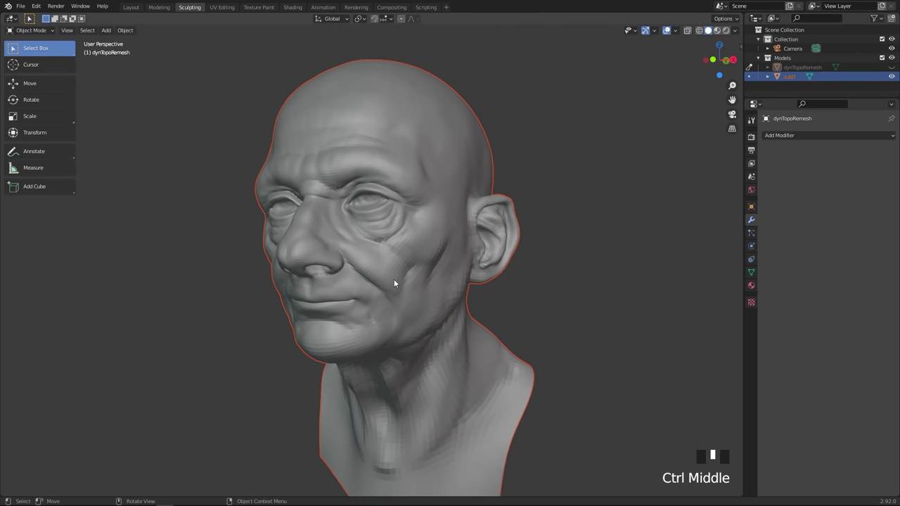
pyautogui.moveTo(393, 253); pyautogui.dragTo(439, 252, button='middle')
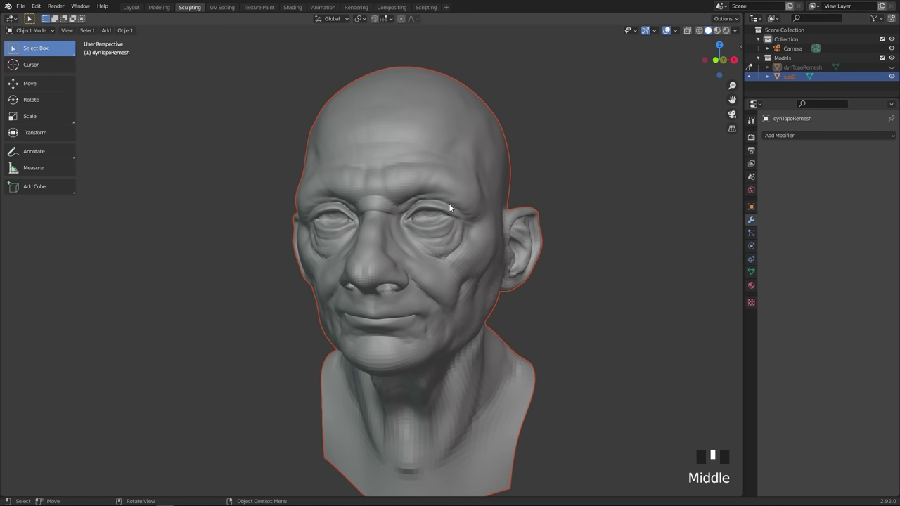
pyautogui.moveTo(466, 199); pyautogui.dragTo(414, 202, button='middle')
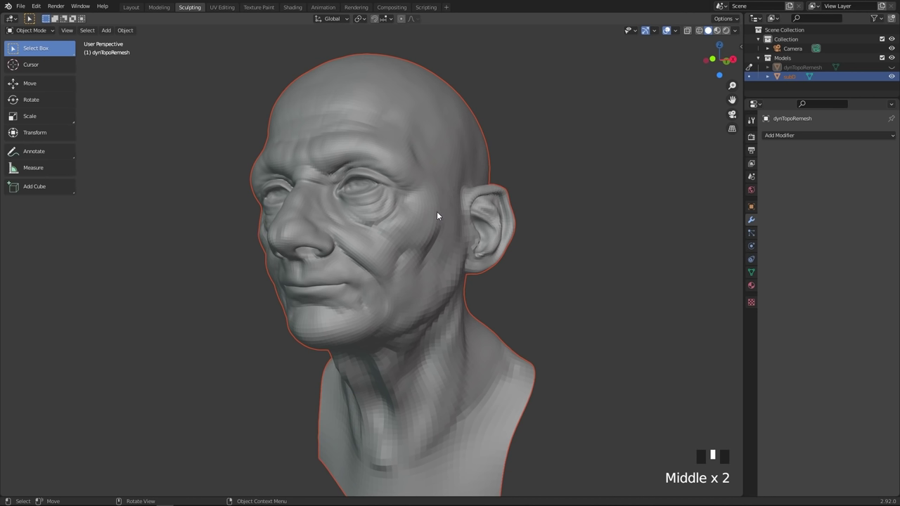
pyautogui.moveTo(439, 212)
pyautogui.mouseDown(button='middle')
pyautogui.moveTo(459, 214)
pyautogui.moveTo(426, 209)
pyautogui.mouseUp(button='middle')
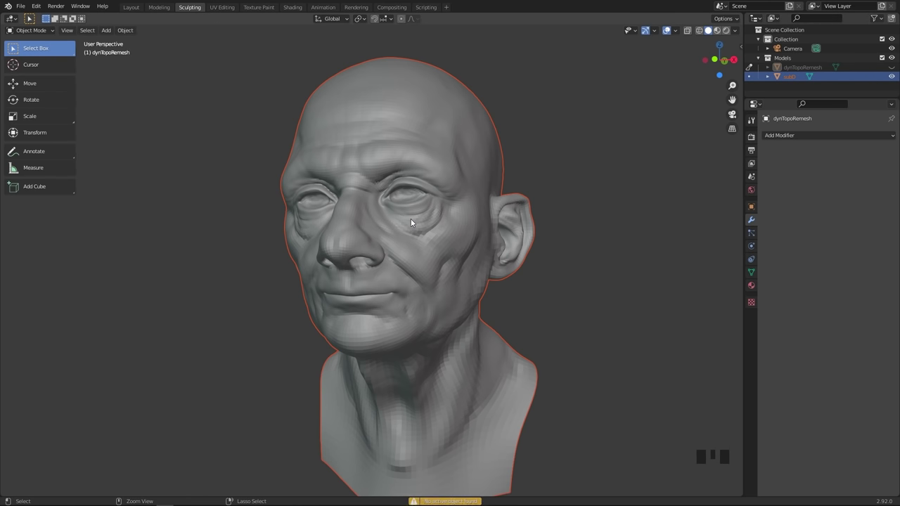
# - Make the subD head the active object and switch it to Sculpt Mode
pyautogui.click(534, 185)
pyautogui.click(435, 227)
pyautogui.hotkey('ctrl', 'Tab')
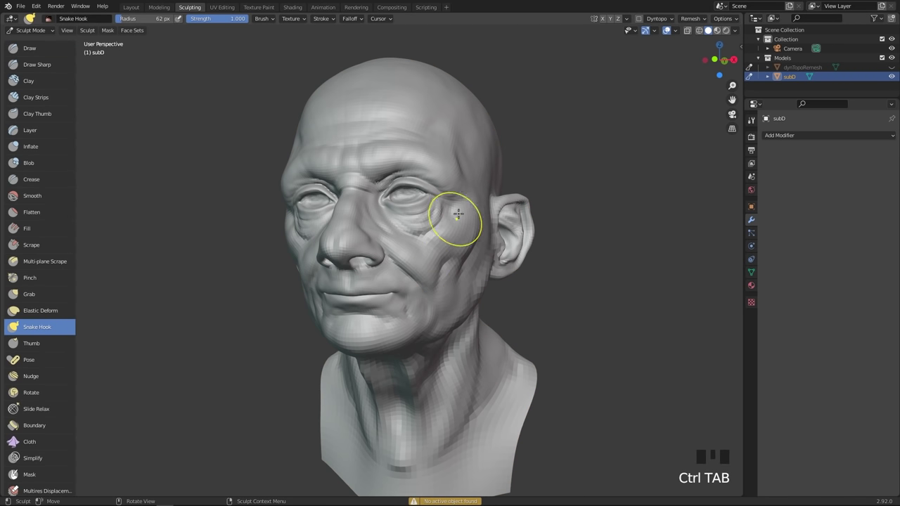
# - Add a Multiresolution modifier to the subD head
pyautogui.moveTo(458, 211); pyautogui.dragTo(622, 150, button='middle')
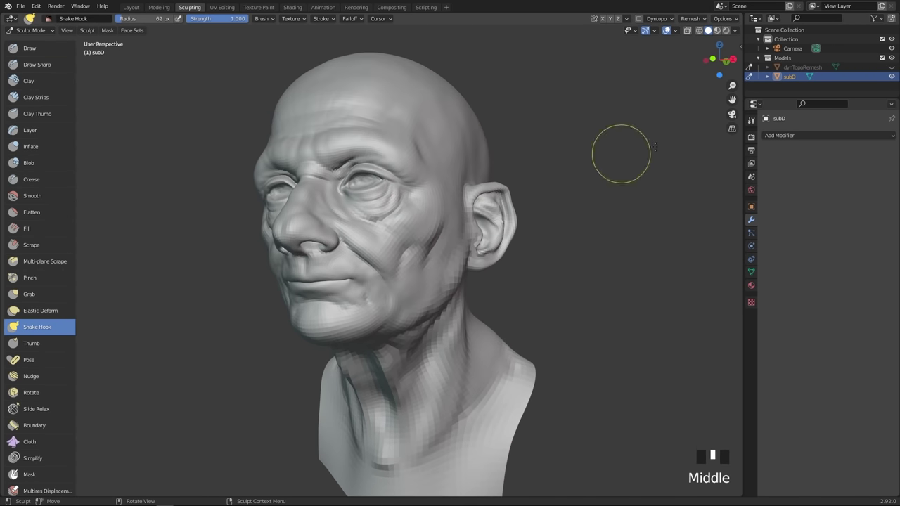
pyautogui.click(793, 138)
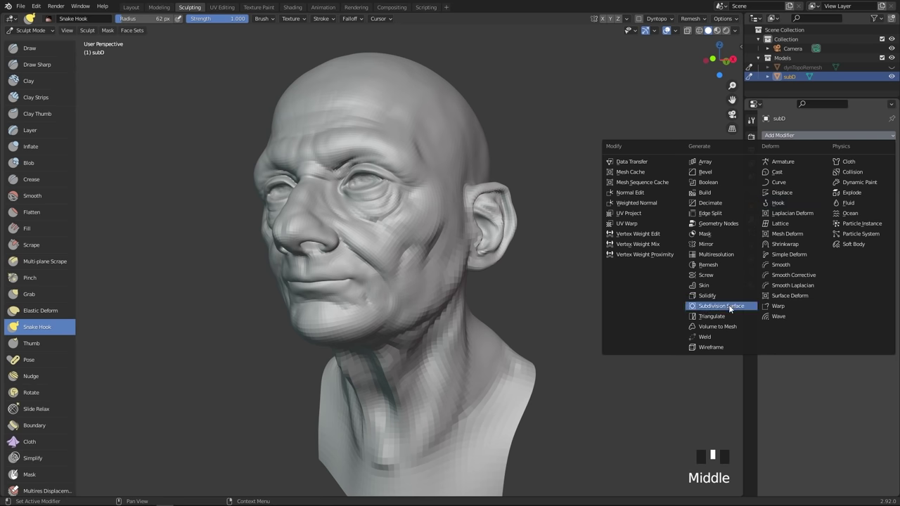
pyautogui.click(719, 255)
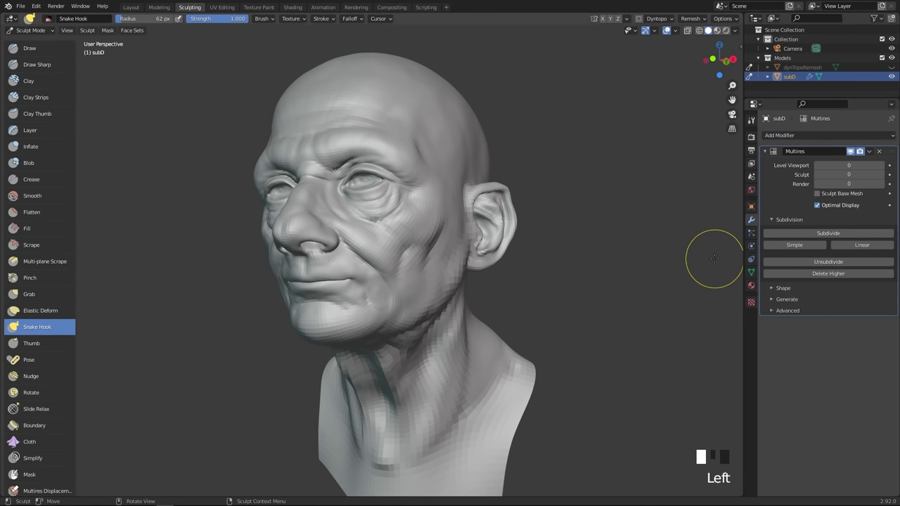
# - Subdivide the head's Multires modifier once, to sculpt level 1
pyautogui.keyDown('ctrl'); pyautogui.moveTo(398, 246); pyautogui.dragTo(391, 238, button='middle'); pyautogui.keyUp('ctrl')
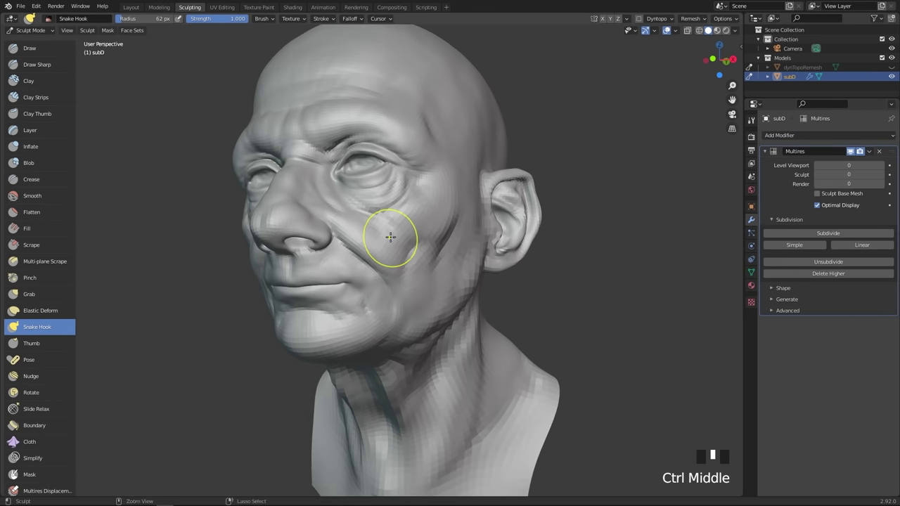
pyautogui.click(810, 232)
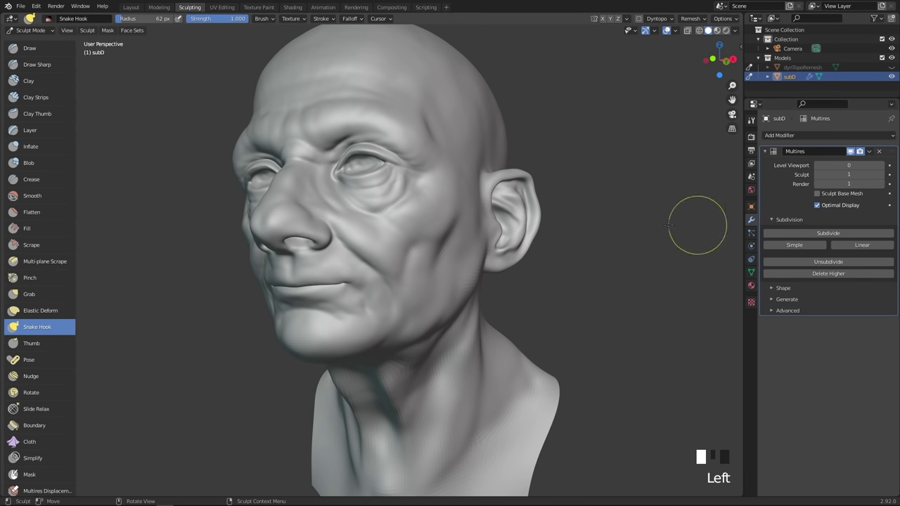
pyautogui.moveTo(502, 199)
pyautogui.keyDown('ctrl'); pyautogui.mouseDown(button='middle')
pyautogui.moveTo(514, 179)
pyautogui.moveTo(486, 213)
pyautogui.mouseUp(button='middle'); pyautogui.keyUp('ctrl')
# - Carve thin inverted strokes into the cheek and beside the mouth using the Draw brush at a 12 px radius
pyautogui.click(47, 48)
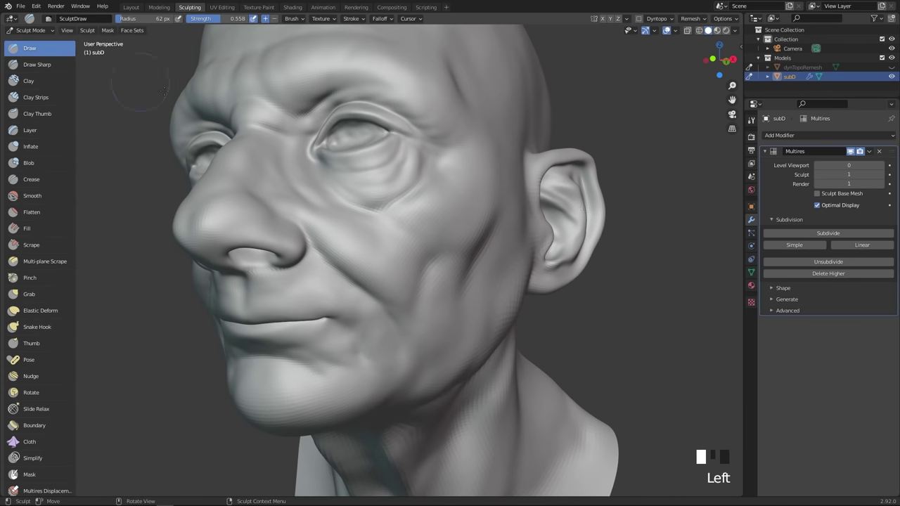
pyautogui.press('f')
pyautogui.click(396, 202)
pyautogui.press('f')
pyautogui.keyDown('ctrl'); pyautogui.click(462, 223); pyautogui.keyUp('ctrl')
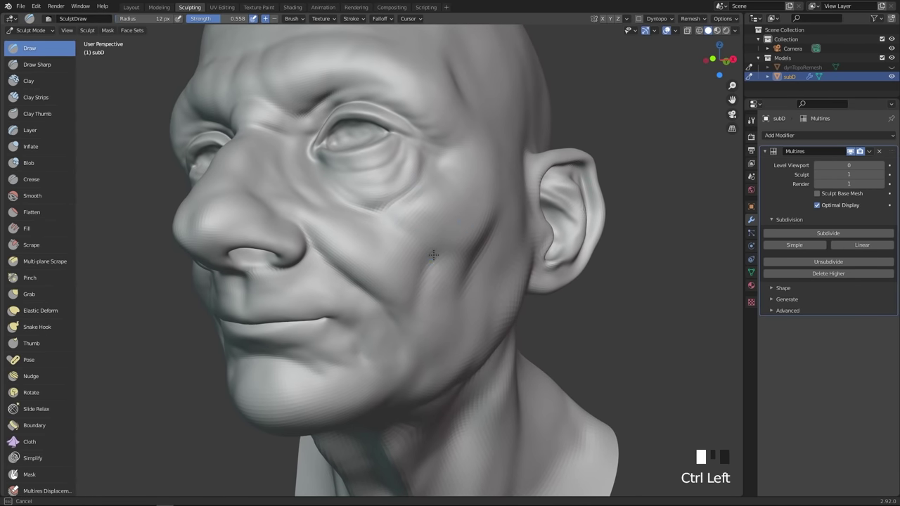
pyautogui.keyDown('ctrl'); pyautogui.moveTo(411, 333); pyautogui.dragTo(379, 313); pyautogui.keyUp('ctrl')
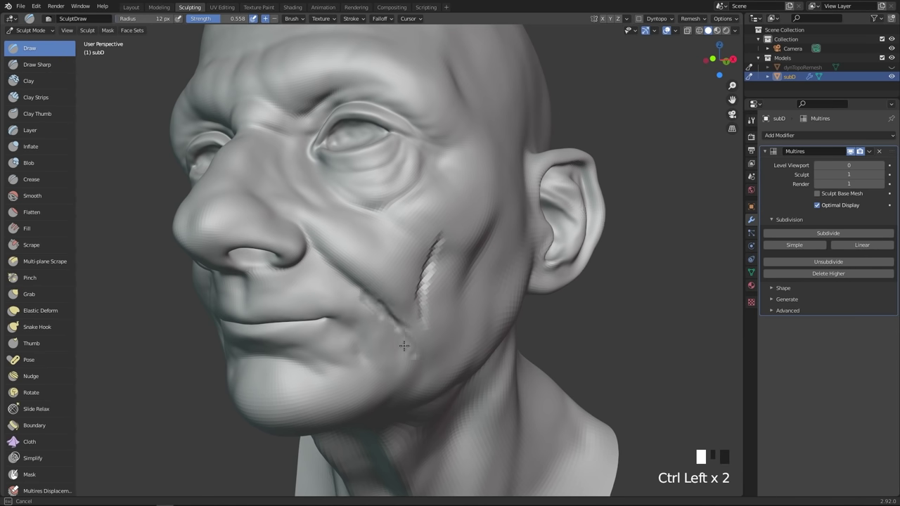
pyautogui.keyDown('ctrl'); pyautogui.moveTo(404, 346); pyautogui.dragTo(399, 332); pyautogui.keyUp('ctrl')
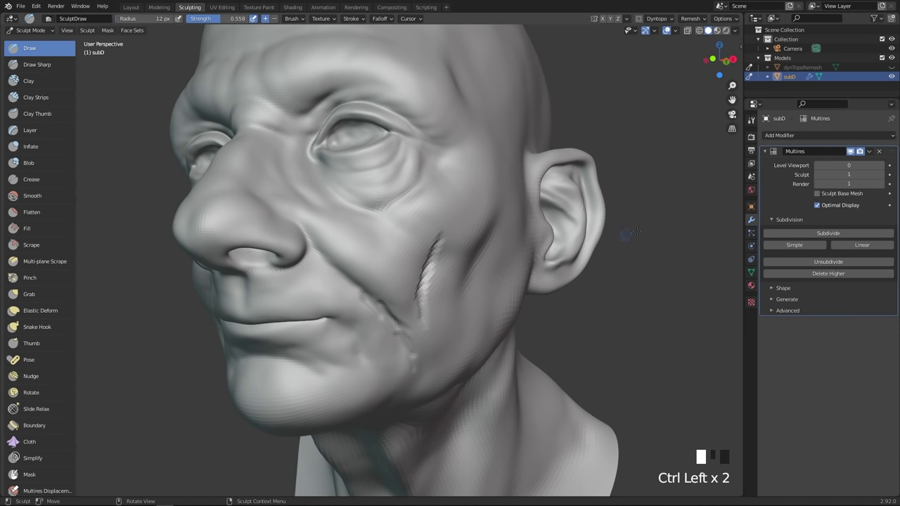
# - Subdivide the Multires modifier again, to level 2, and inspect the carved creases on the cheek
pyautogui.click(836, 233)
pyautogui.moveTo(441, 227); pyautogui.dragTo(412, 239, button='middle')
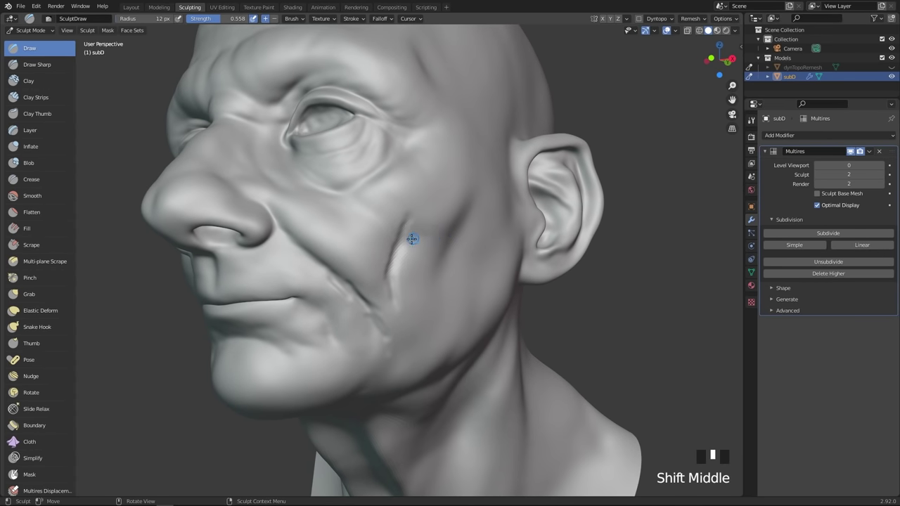
pyautogui.moveTo(528, 240); pyautogui.dragTo(527, 239, button='middle')
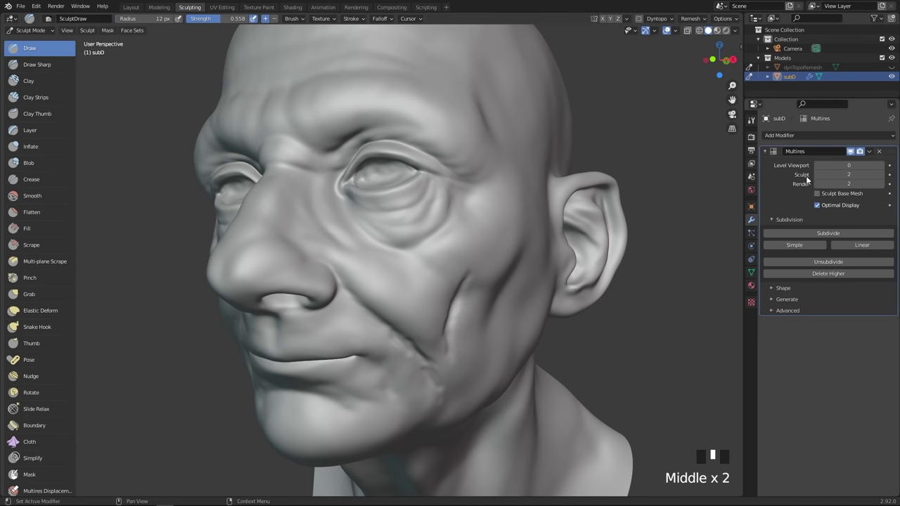
# - Compare the head's detail by stepping the Multires Sculpt level down to 0 and back up to 2
pyautogui.moveTo(847, 165); pyautogui.dragTo(790, 179)
pyautogui.click(816, 175)
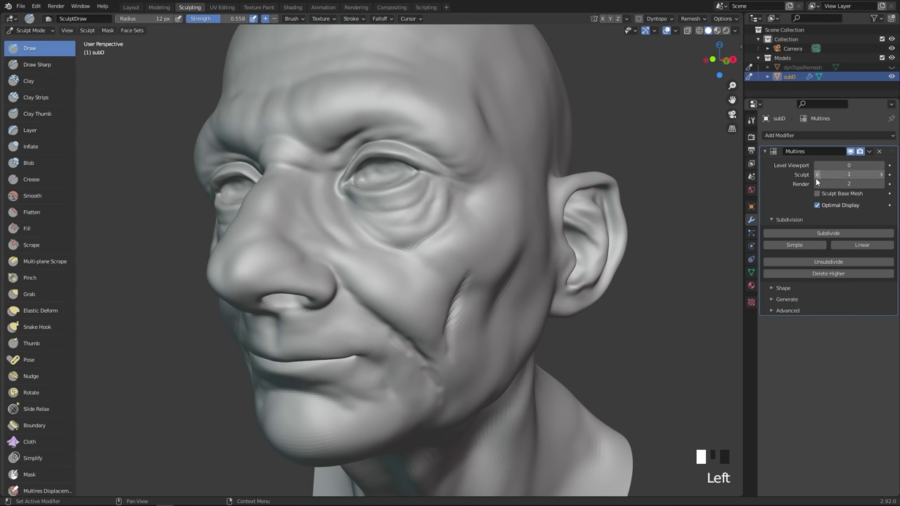
pyautogui.click(817, 175)
pyautogui.click(882, 174)
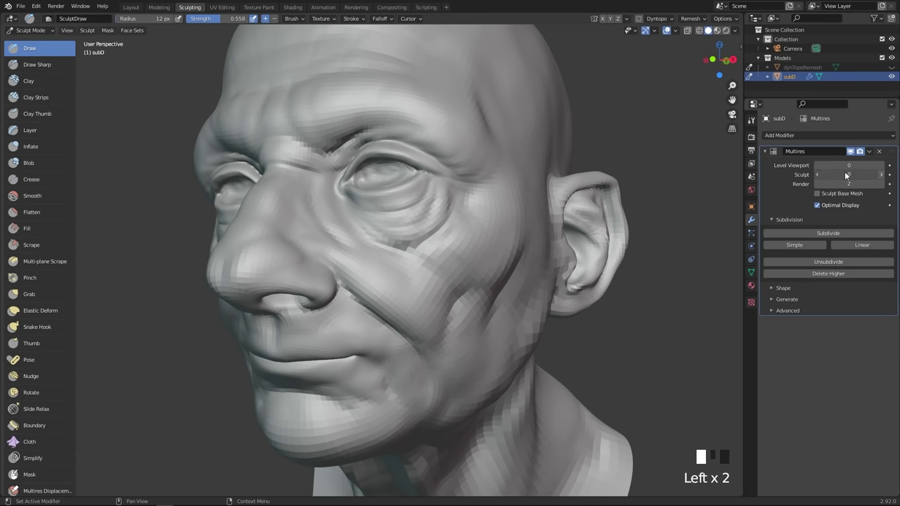
pyautogui.click(844, 174)
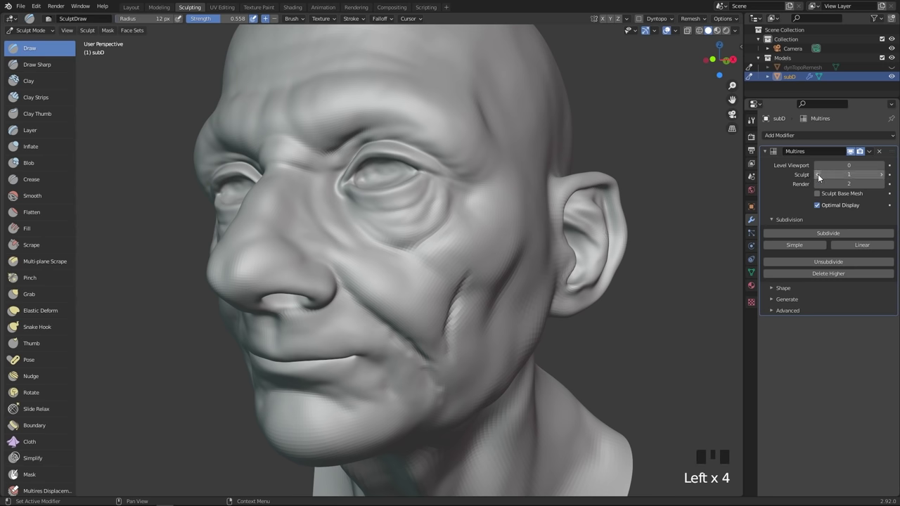
pyautogui.click(818, 174)
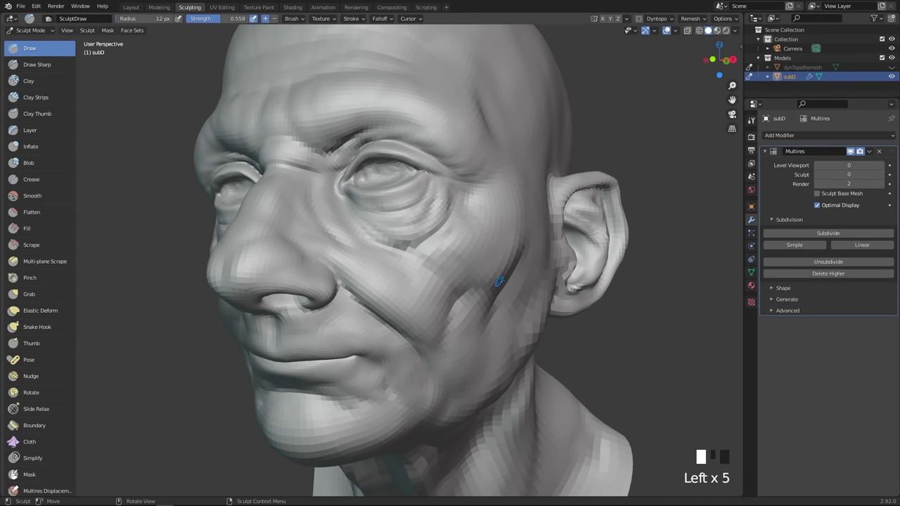
pyautogui.click(882, 179)
pyautogui.click(882, 178)
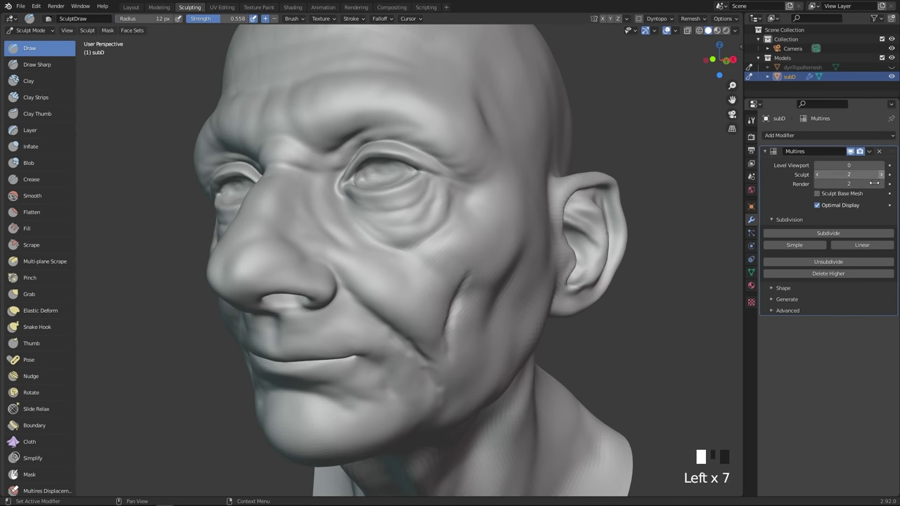
# - Switch the head to Object Mode and preview higher Multires Level Viewport values, returning the level to 0
pyautogui.keyDown('ctrl'); pyautogui.moveTo(573, 201); pyautogui.dragTo(572, 176, button='middle'); pyautogui.keyUp('ctrl')
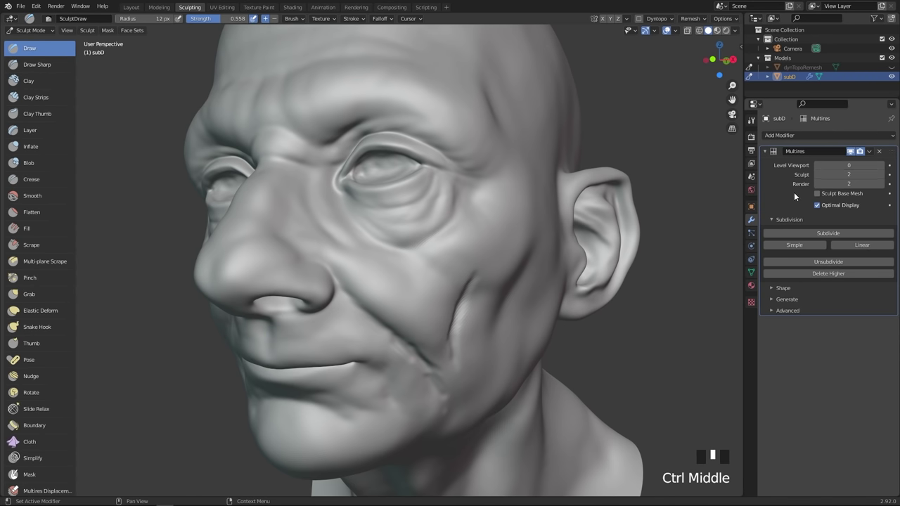
pyautogui.keyDown('ctrl'); pyautogui.moveTo(564, 212); pyautogui.dragTo(536, 234, button='middle'); pyautogui.keyUp('ctrl')
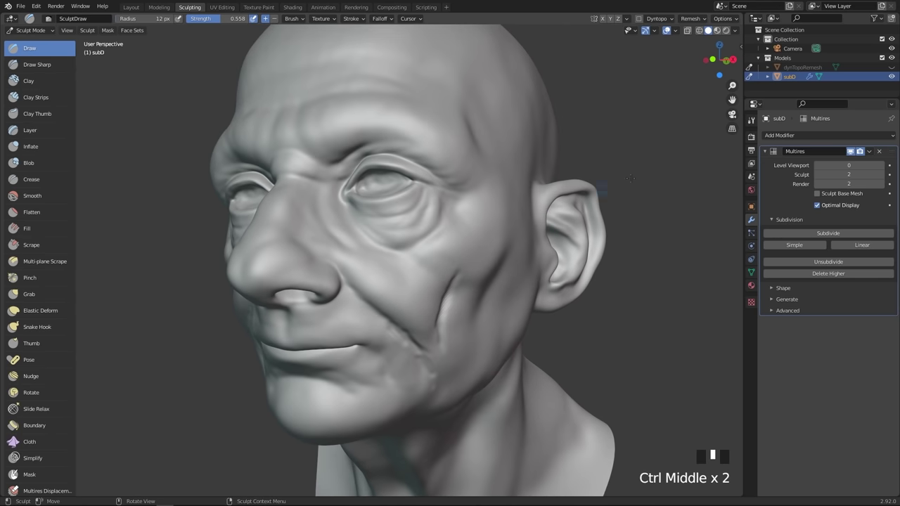
pyautogui.hotkey('ctrl', 'Tab')
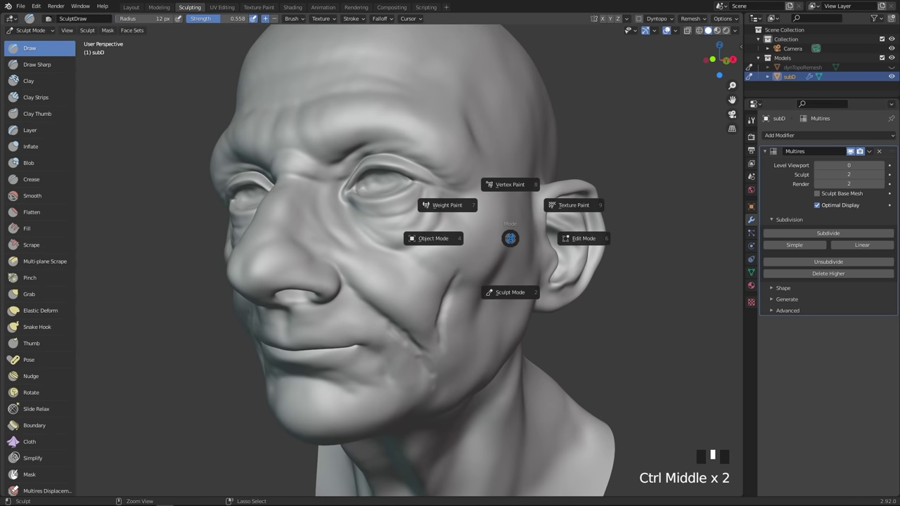
pyautogui.click(435, 240)
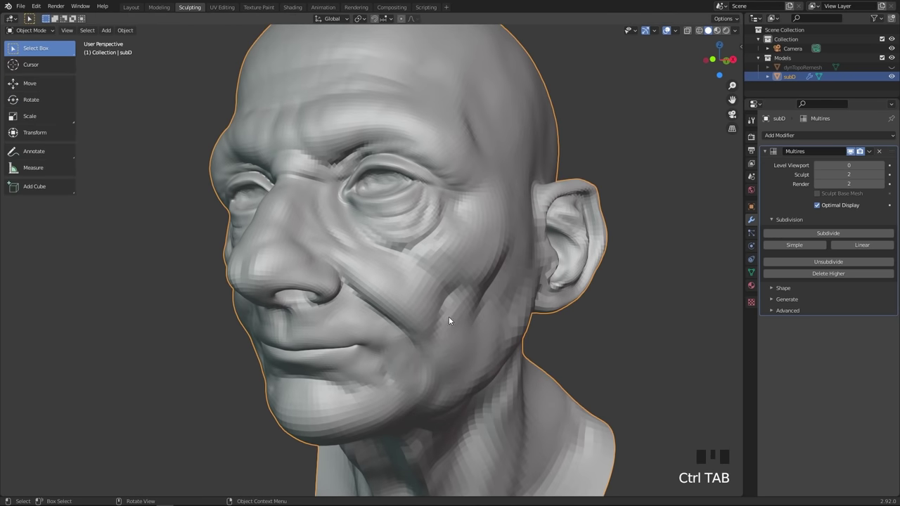
pyautogui.click(884, 168)
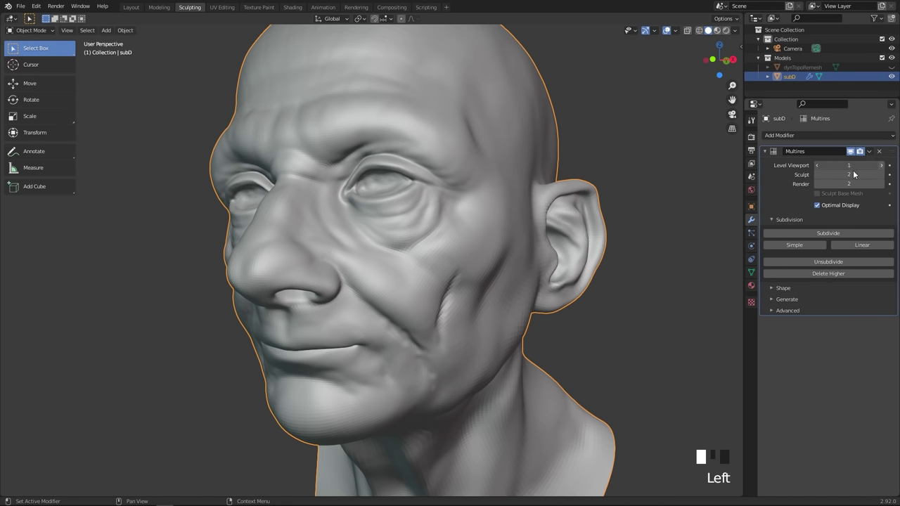
pyautogui.click(883, 167)
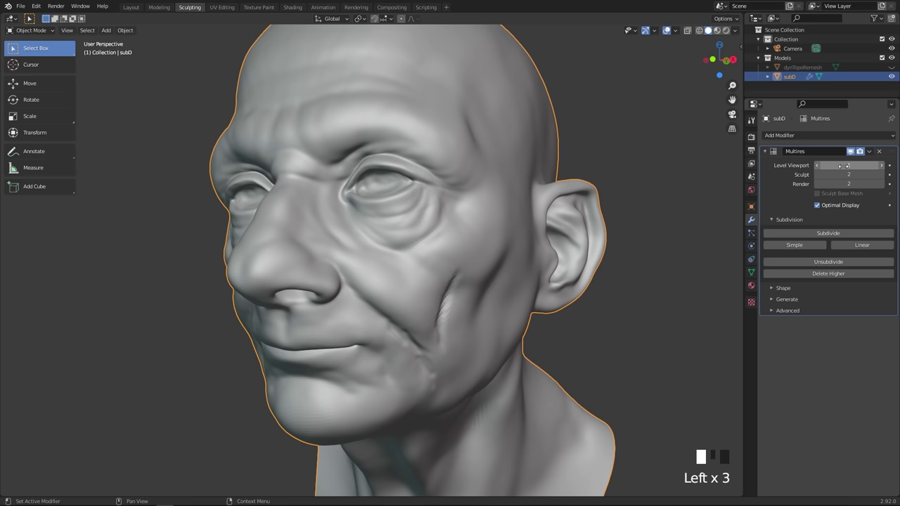
pyautogui.click(818, 166)
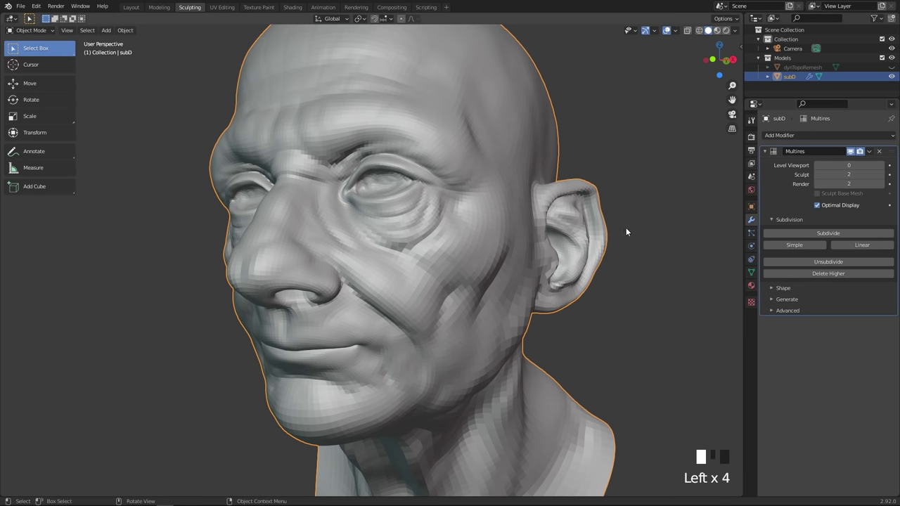
# - Return the head to Sculpt Mode and carve a long inverted Draw crease into the cheek in front of the ear
pyautogui.hotkey('ctrl', 'Tab')
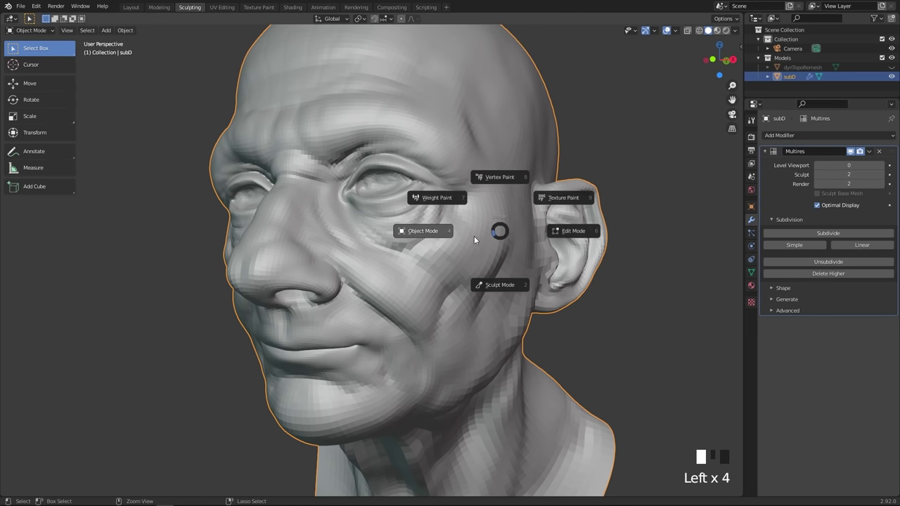
pyautogui.click(497, 286)
pyautogui.moveTo(480, 248); pyautogui.dragTo(467, 241, button='middle')
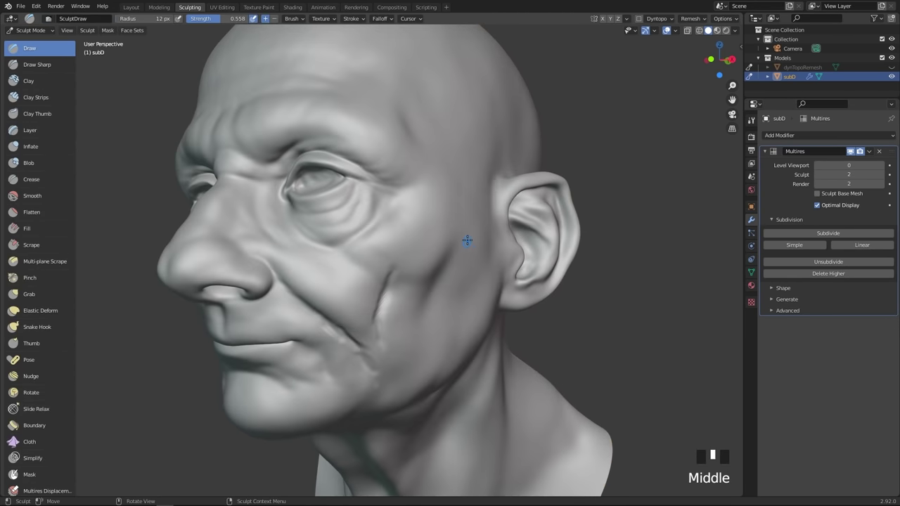
pyautogui.keyDown('ctrl'); pyautogui.moveTo(429, 308); pyautogui.dragTo(467, 218); pyautogui.keyUp('ctrl')
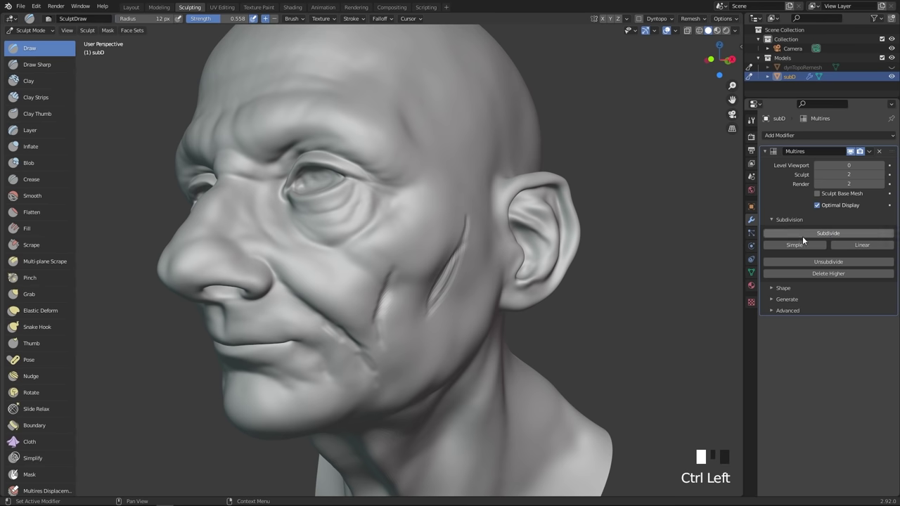
# - Try a raised Draw stroke running down from the cheekbone and undo it
pyautogui.moveTo(568, 237)
pyautogui.mouseDown(button='middle')
pyautogui.moveTo(470, 226)
pyautogui.moveTo(495, 205)
pyautogui.mouseUp(button='middle')
pyautogui.moveTo(494, 224); pyautogui.dragTo(468, 265)
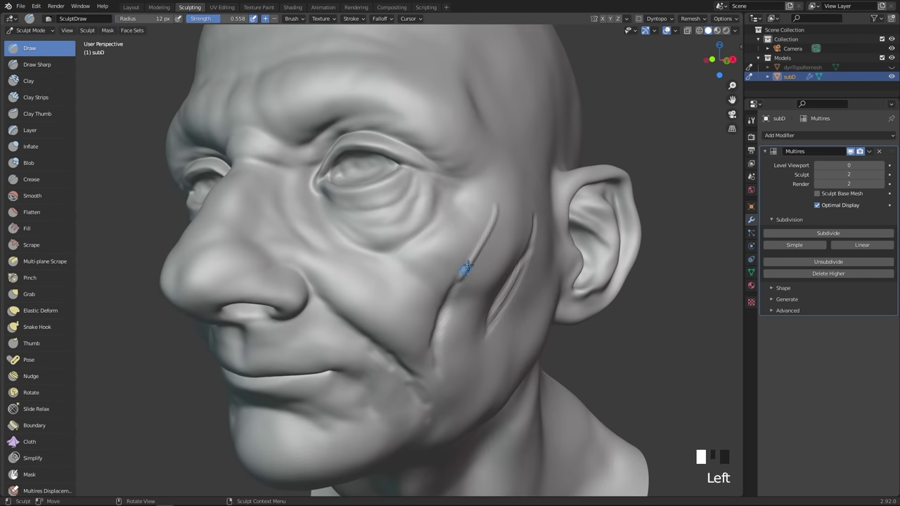
pyautogui.hotkey('ctrl', 'z')
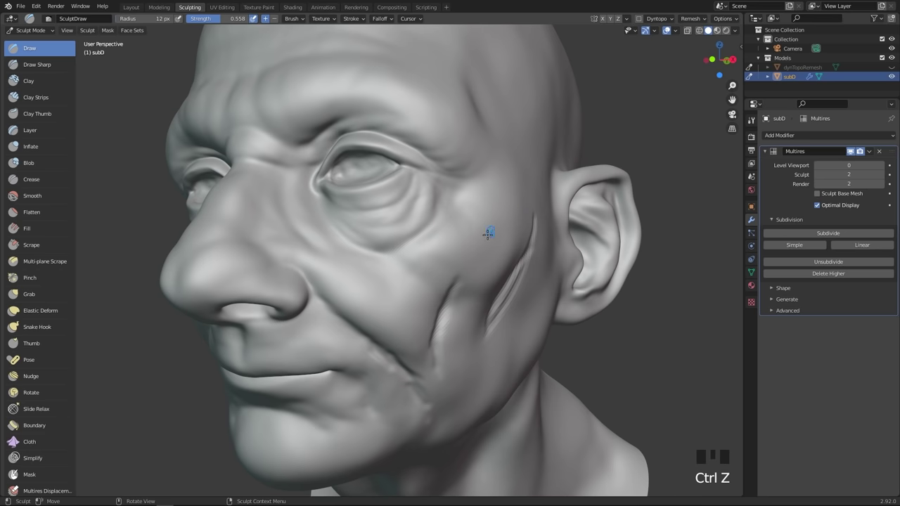
# - Paint a mask over the bag under the eye using the Mask brush at a 70 px radius
pyautogui.moveTo(489, 234); pyautogui.dragTo(468, 216, button='middle')
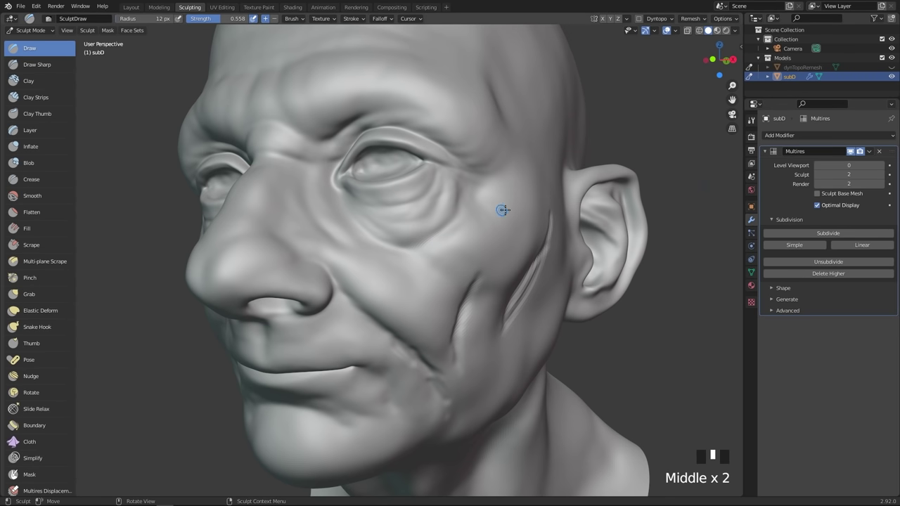
pyautogui.keyDown('ctrl'); pyautogui.moveTo(507, 210); pyautogui.dragTo(415, 220, button='middle'); pyautogui.keyUp('ctrl')
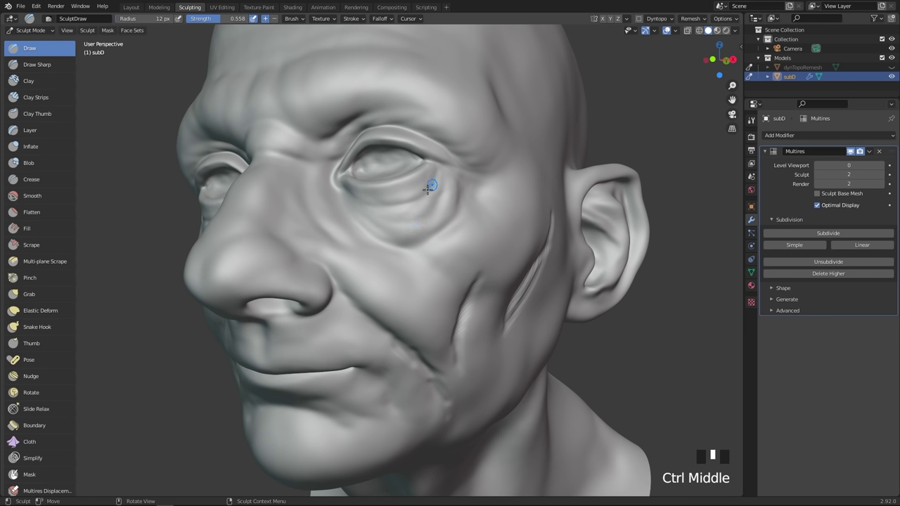
pyautogui.scroll(-3, 35, 436)
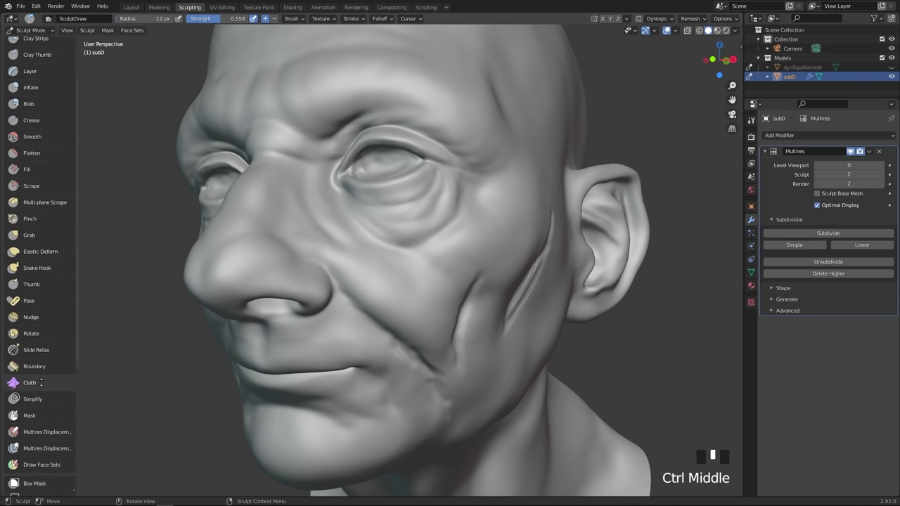
pyautogui.scroll(-1, 54, 352)
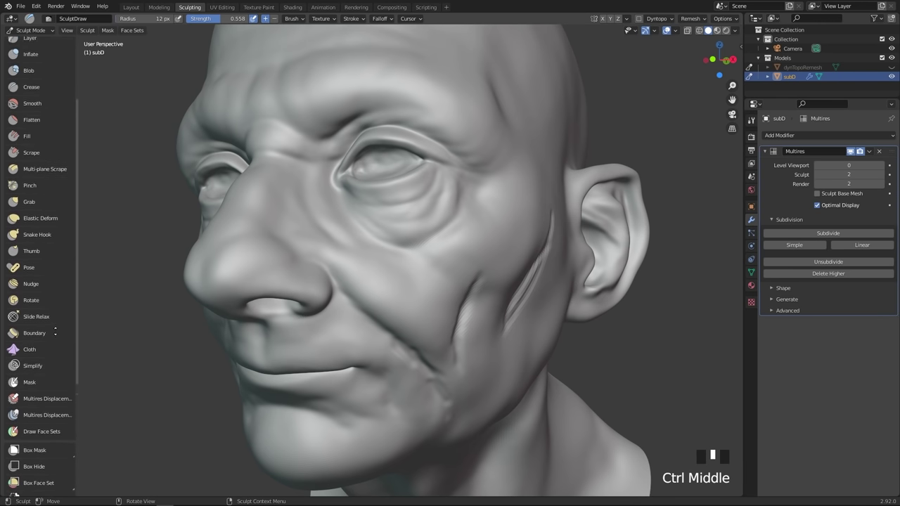
pyautogui.scroll(-1, 49, 310)
pyautogui.click(42, 327)
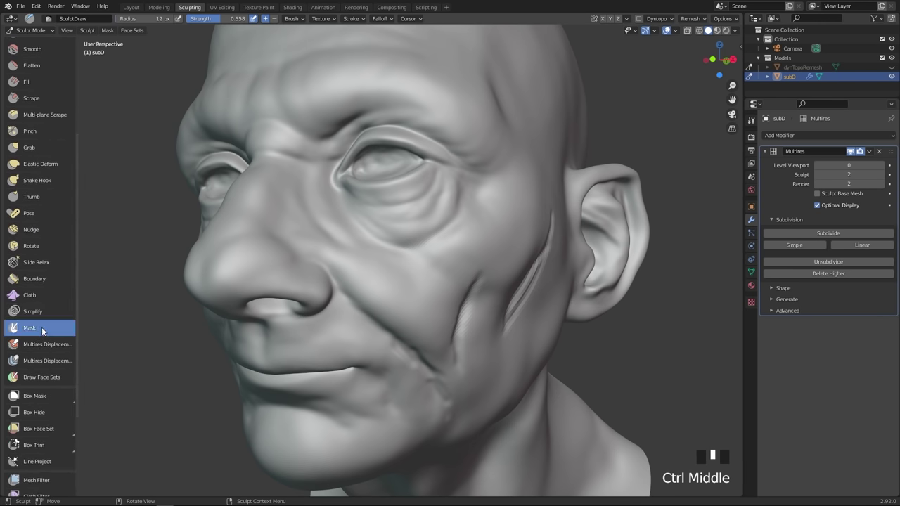
pyautogui.press('f')
pyautogui.click(456, 206)
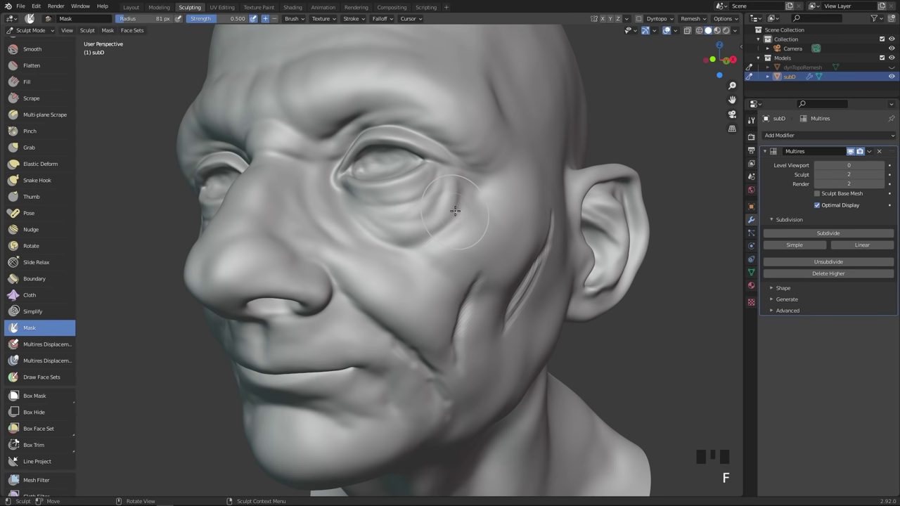
pyautogui.press('f')
pyautogui.click(442, 198)
pyautogui.moveTo(444, 191)
pyautogui.mouseDown()
pyautogui.moveTo(365, 225)
pyautogui.moveTo(439, 185)
pyautogui.moveTo(443, 206)
pyautogui.moveTo(371, 220)
pyautogui.moveTo(339, 203)
pyautogui.moveTo(388, 248)
pyautogui.moveTo(427, 217)
pyautogui.mouseUp()
pyautogui.moveTo(408, 186)
pyautogui.mouseDown()
pyautogui.moveTo(355, 185)
pyautogui.moveTo(337, 225)
pyautogui.moveTo(414, 256)
pyautogui.moveTo(466, 236)
pyautogui.moveTo(467, 206)
pyautogui.moveTo(429, 249)
pyautogui.moveTo(346, 254)
pyautogui.mouseUp()
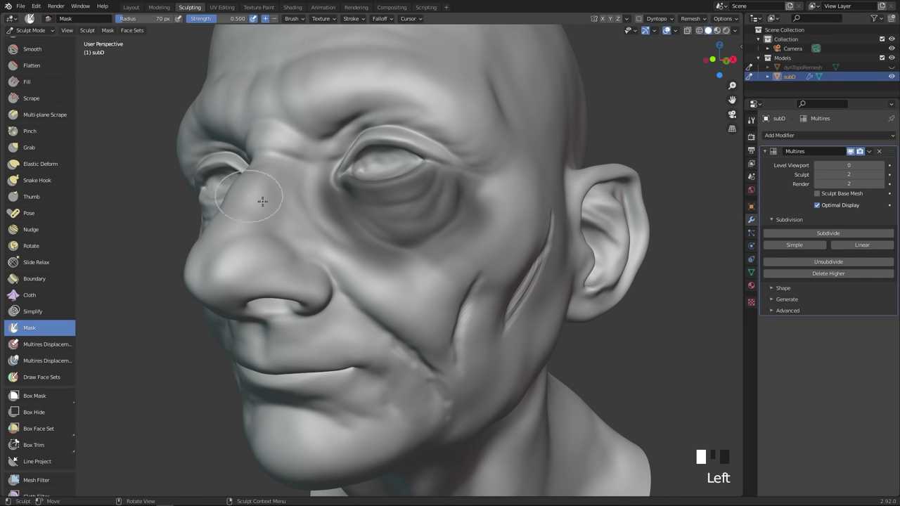
# - Test Clay Strips strokes around the masked eye bag, undoing the first stroke and reducing the brush radius to 46 px
pyautogui.press('2')
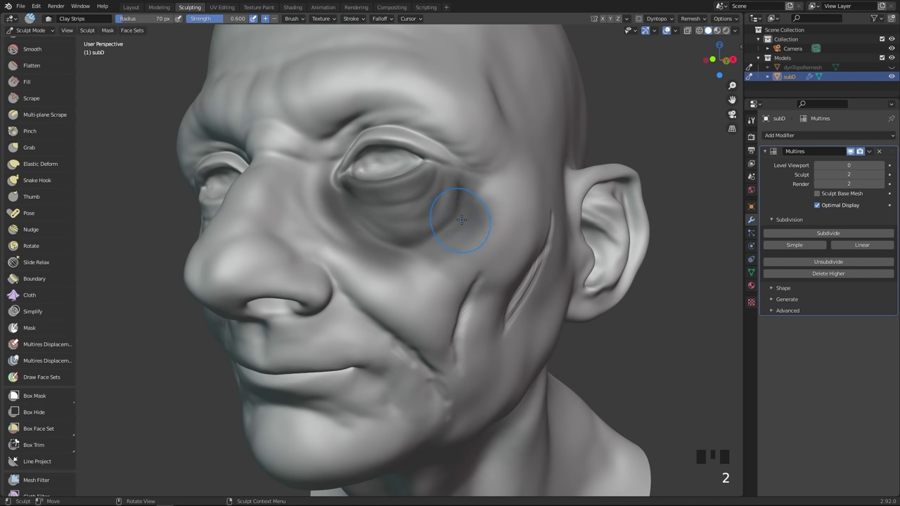
pyautogui.moveTo(462, 219)
pyautogui.mouseDown()
pyautogui.moveTo(415, 278)
pyautogui.moveTo(317, 241)
pyautogui.moveTo(451, 262)
pyautogui.moveTo(479, 168)
pyautogui.moveTo(496, 233)
pyautogui.moveTo(450, 282)
pyautogui.moveTo(367, 280)
pyautogui.moveTo(322, 212)
pyautogui.mouseUp()
pyautogui.hotkey('ctrl', 'z')
pyautogui.press('f')
pyautogui.click(405, 268)
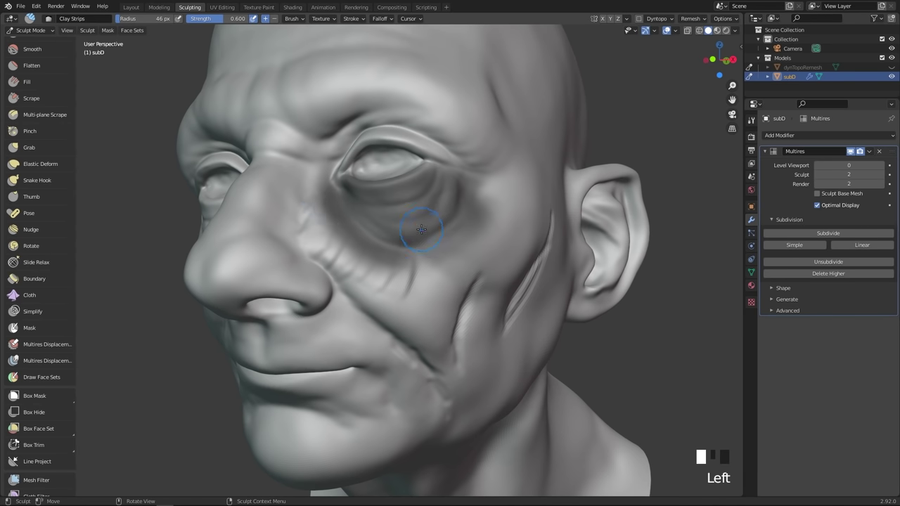
# - Sharpen the mask over the eye bag and shrink it
pyautogui.hotkey('alt', 'a')
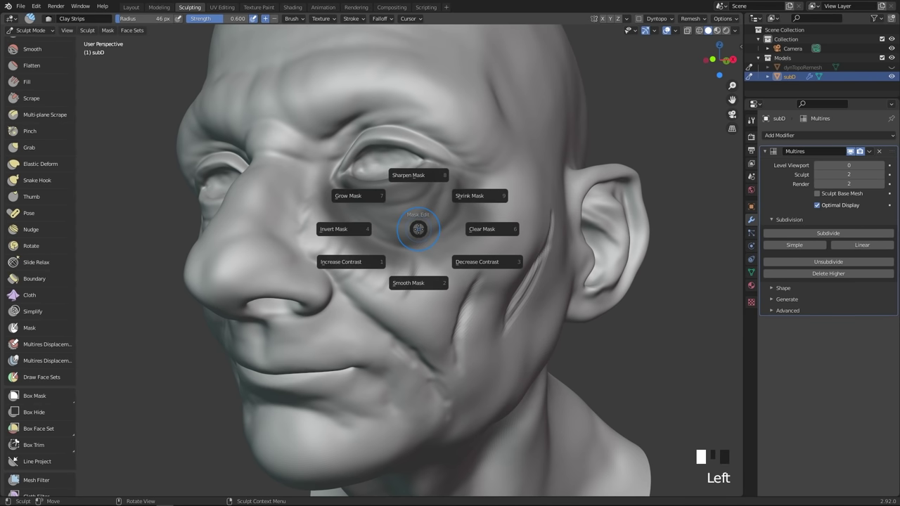
pyautogui.click(424, 185)
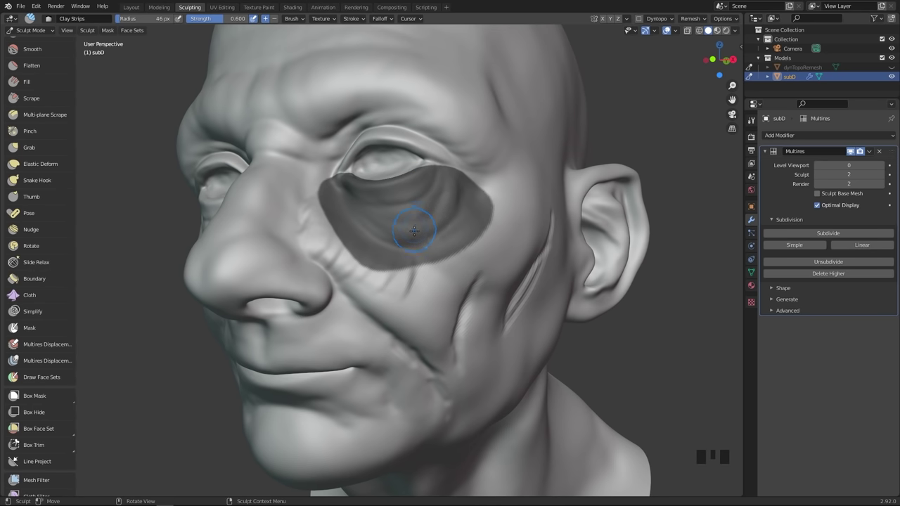
pyautogui.hotkey('alt', 'a')
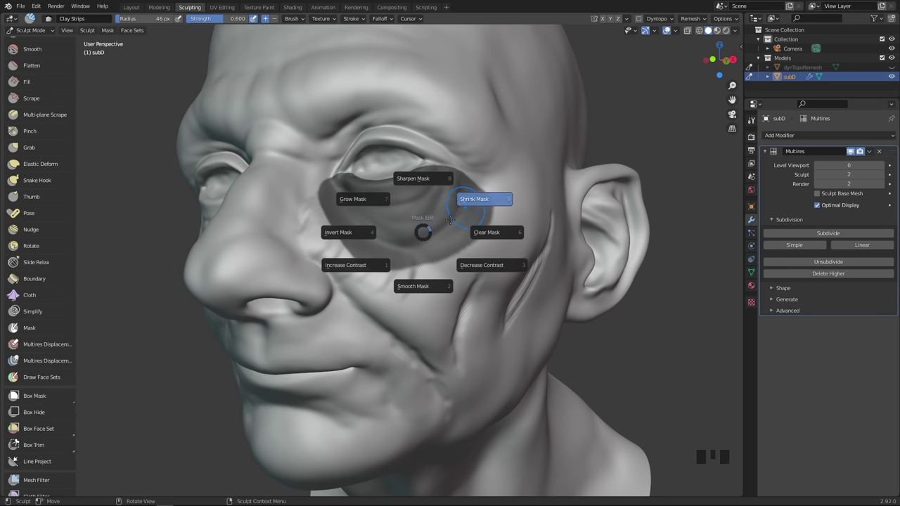
pyautogui.click(437, 232)
# - Grow the eye-bag mask back, and invert it twice to restore the original masked side
pyautogui.hotkey('alt', 'a')
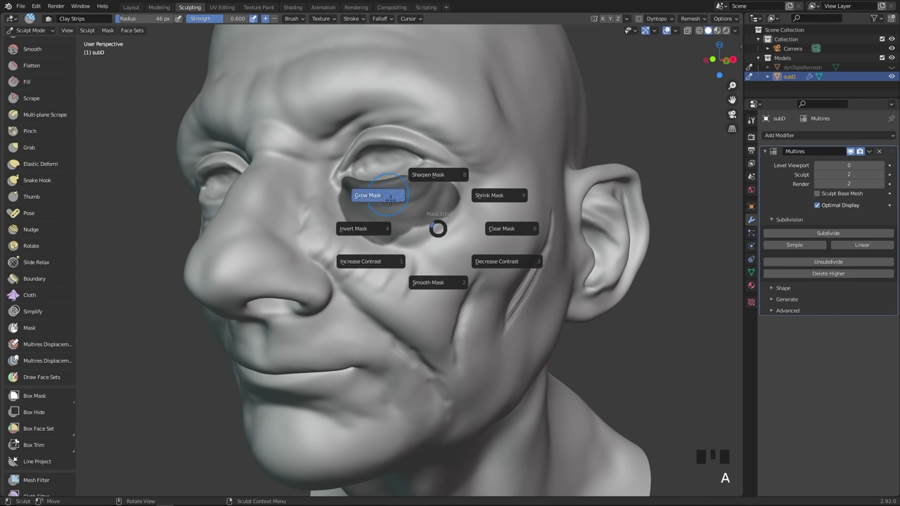
pyautogui.click(412, 213)
pyautogui.hotkey('alt', 'a')
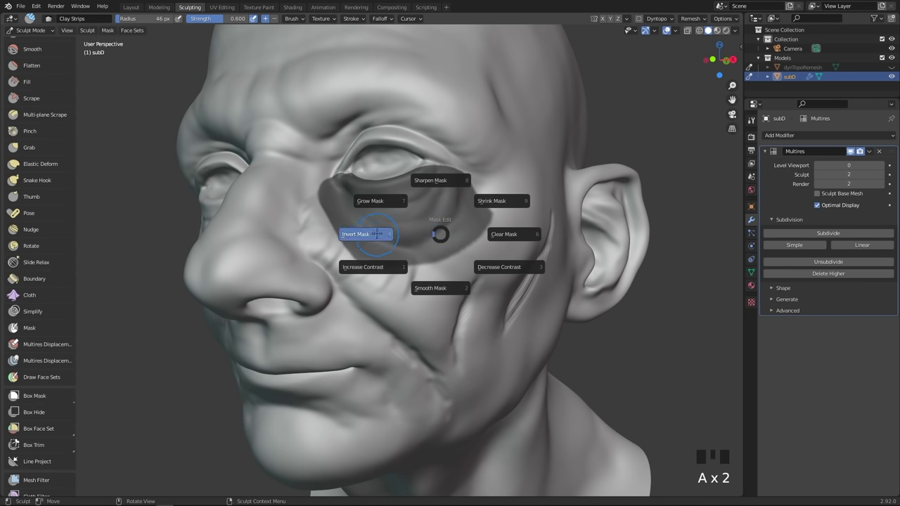
pyautogui.click(422, 231)
pyautogui.hotkey('alt', 'a')
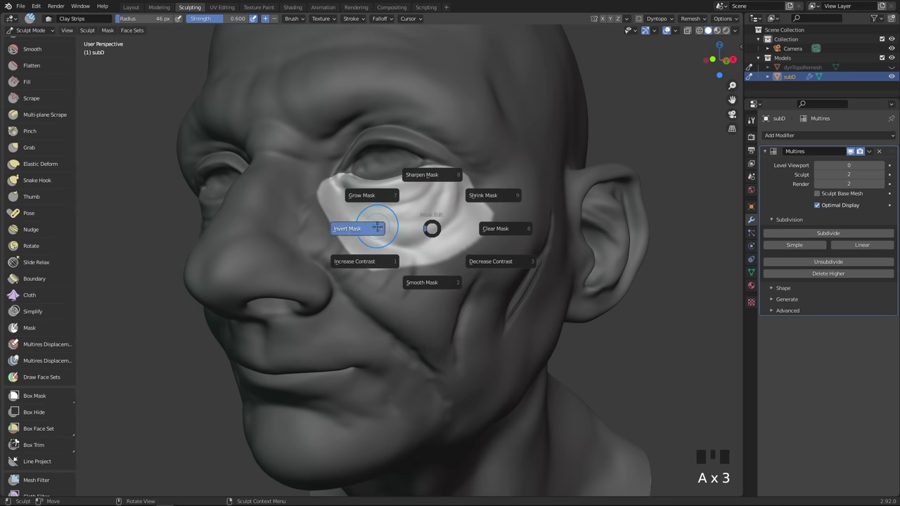
pyautogui.click(350, 231)
# - Smooth the edge of the eye-bag mask and clear the mask completely
pyautogui.hotkey('alt', 'a')
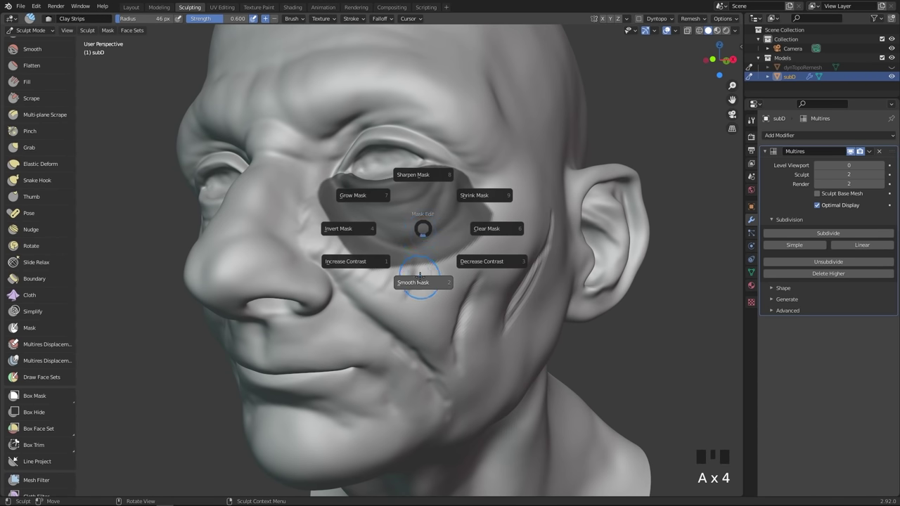
pyautogui.click(420, 280)
pyautogui.press('a')
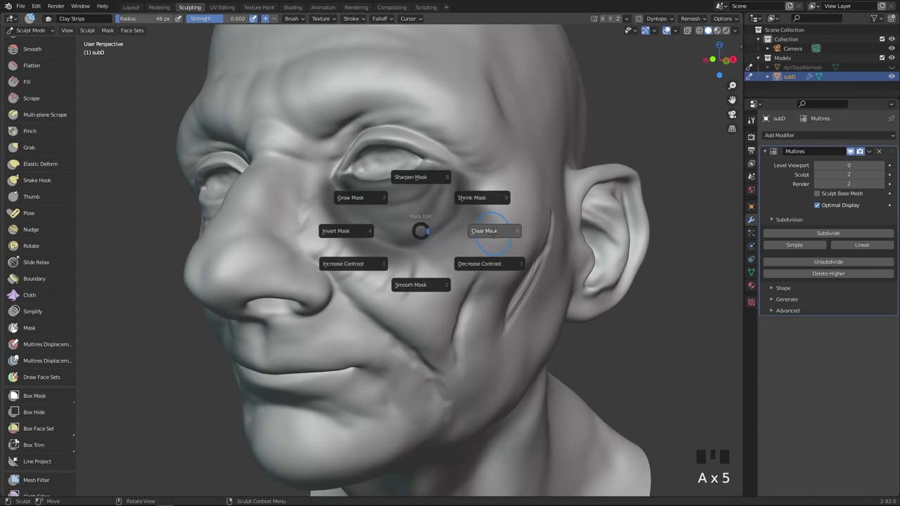
pyautogui.click(484, 230)
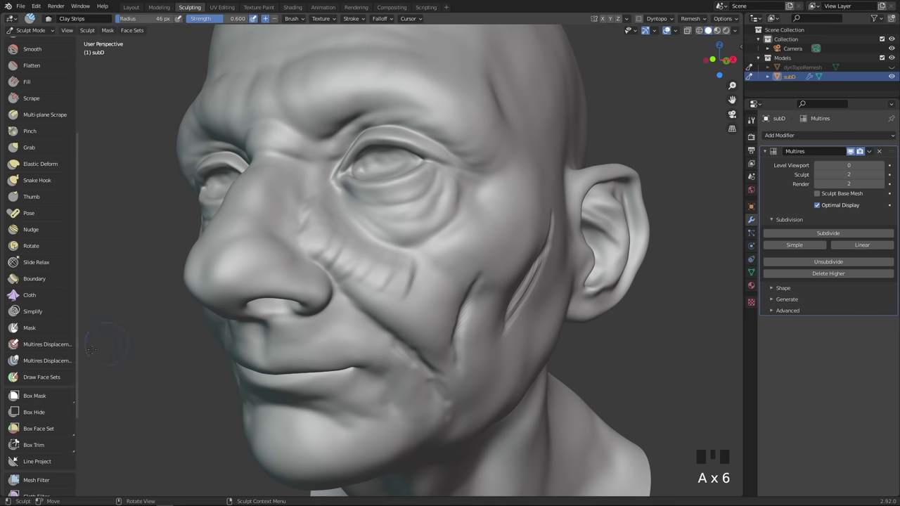
# - Paint a new mask over the eye bag with the Mask brush, set its strength to 1.000, and smooth the mask
pyautogui.click(41, 328)
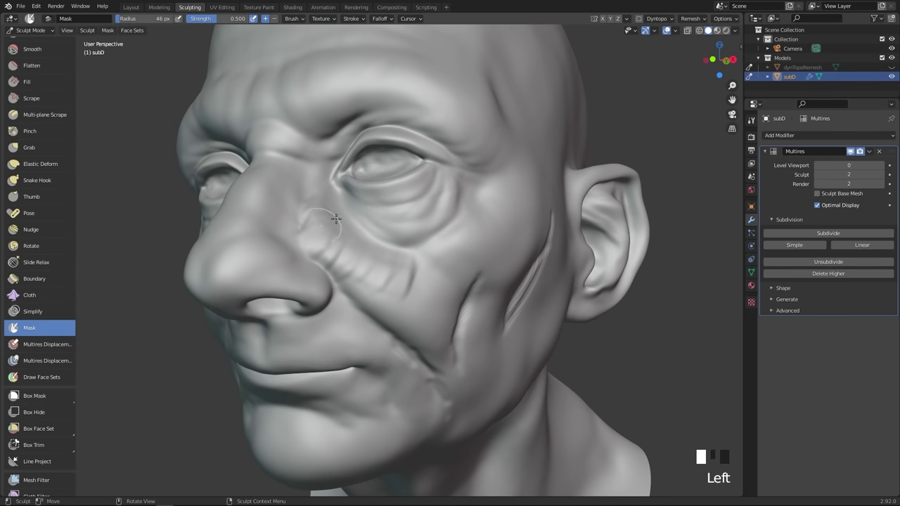
pyautogui.moveTo(424, 195)
pyautogui.mouseDown()
pyautogui.moveTo(346, 194)
pyautogui.moveTo(421, 185)
pyautogui.moveTo(373, 208)
pyautogui.moveTo(390, 192)
pyautogui.moveTo(426, 200)
pyautogui.moveTo(440, 218)
pyautogui.moveTo(363, 206)
pyautogui.moveTo(375, 209)
pyautogui.moveTo(352, 186)
pyautogui.moveTo(422, 169)
pyautogui.moveTo(431, 192)
pyautogui.mouseUp()
pyautogui.hotkey('shift', 'f')
pyautogui.click(438, 197)
pyautogui.hotkey('alt', 'a')
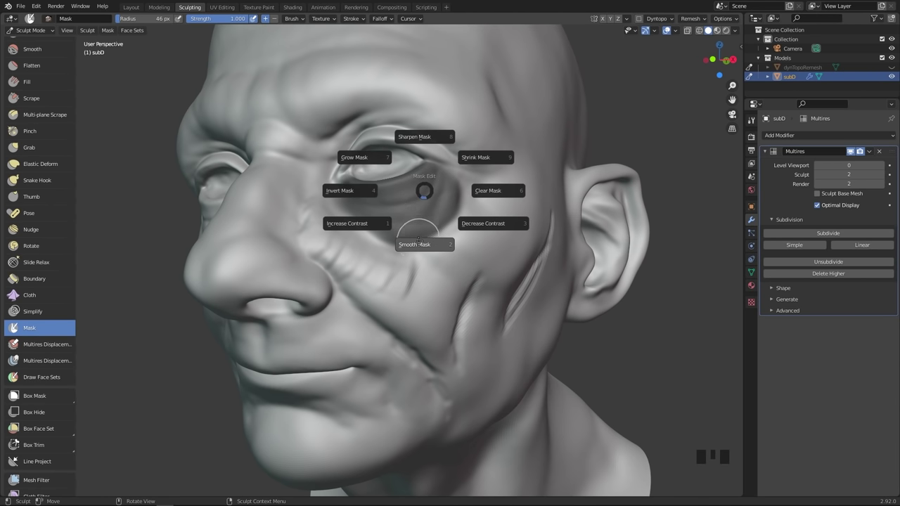
pyautogui.click(417, 211)
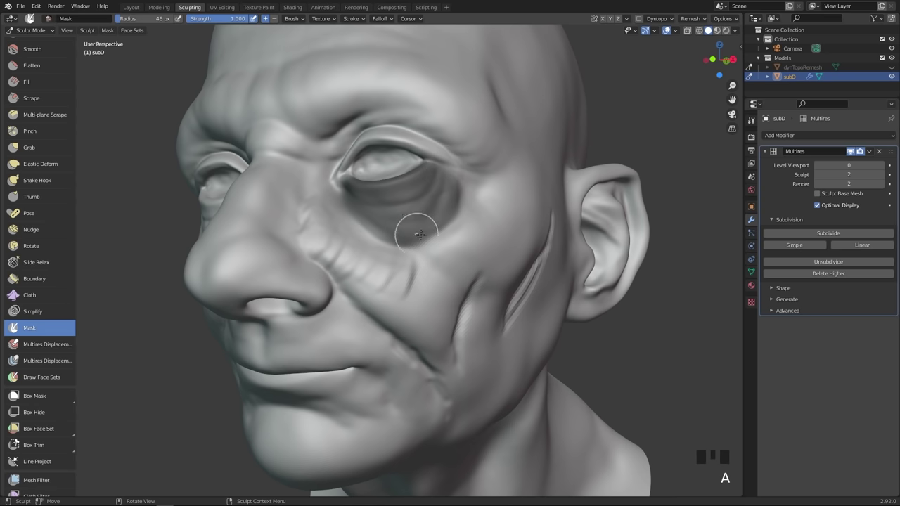
# - Clear the eye-bag mask, undoing the first clear and repeating it
pyautogui.hotkey('alt', 'a')
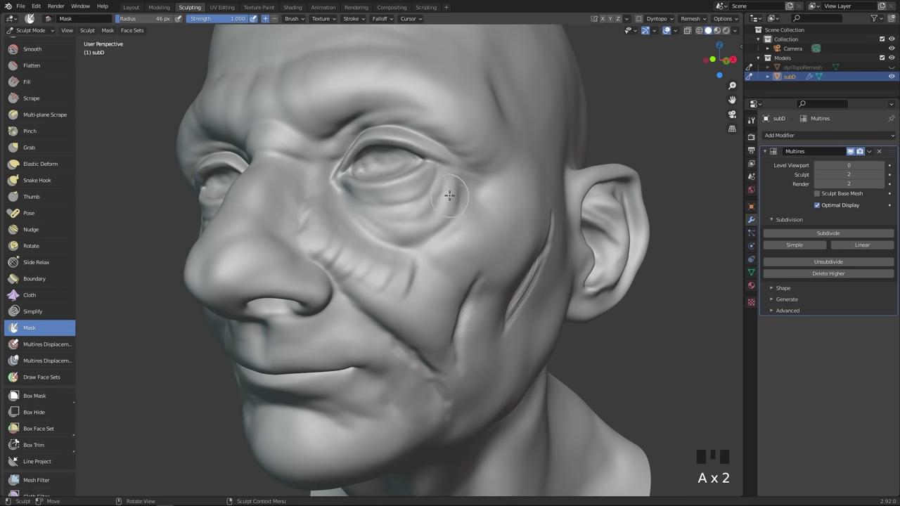
pyautogui.hotkey('ctrl', 'z')
pyautogui.press('a')
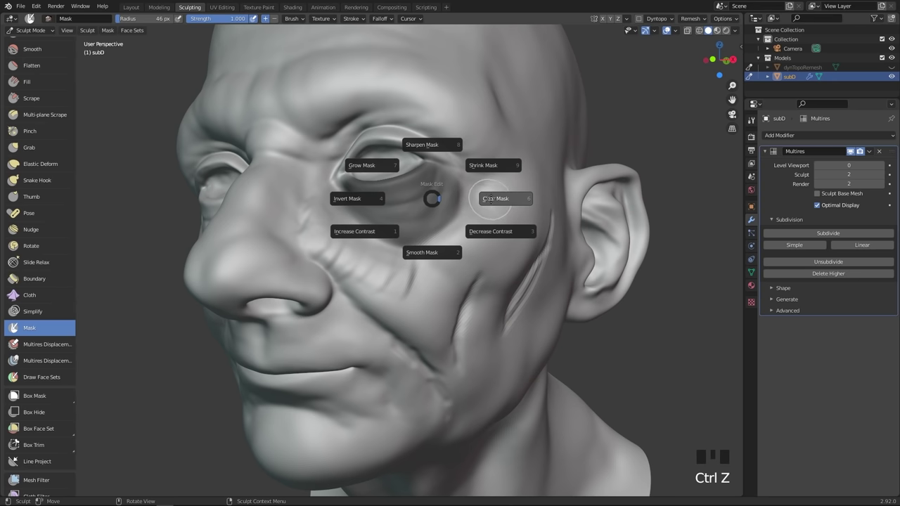
pyautogui.click(490, 199)
# - Paint a mask along the upper eyelid with the Mask brush and smooth its edge
pyautogui.moveTo(426, 175); pyautogui.dragTo(389, 156, button='middle')
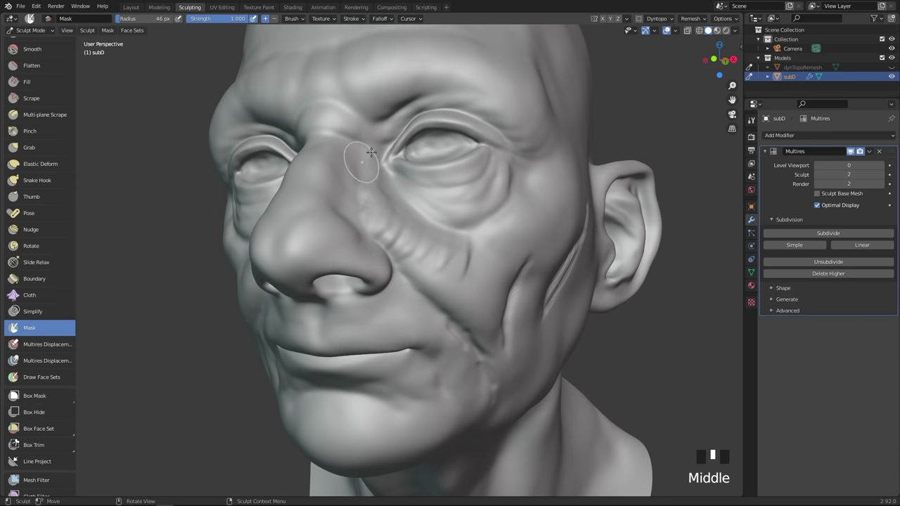
pyautogui.moveTo(394, 149)
pyautogui.mouseDown()
pyautogui.moveTo(443, 121)
pyautogui.moveTo(469, 125)
pyautogui.moveTo(426, 111)
pyautogui.moveTo(408, 135)
pyautogui.mouseUp()
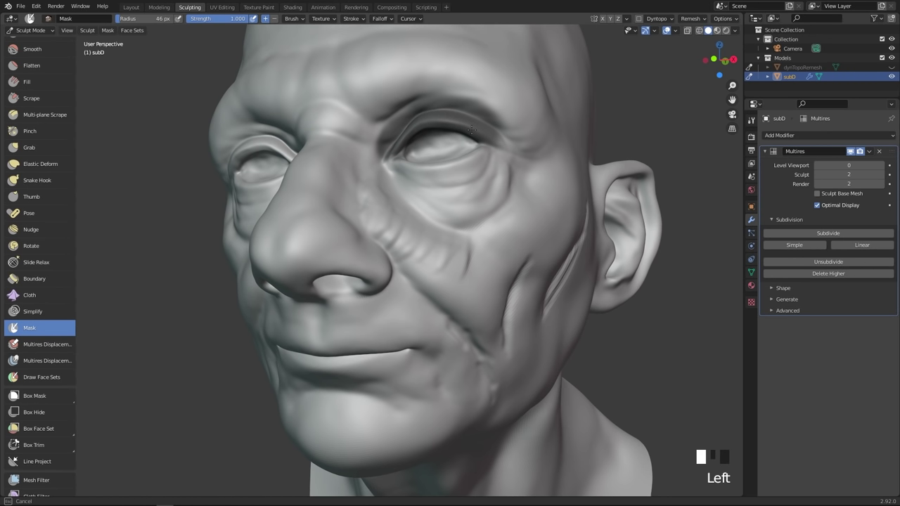
pyautogui.press('a')
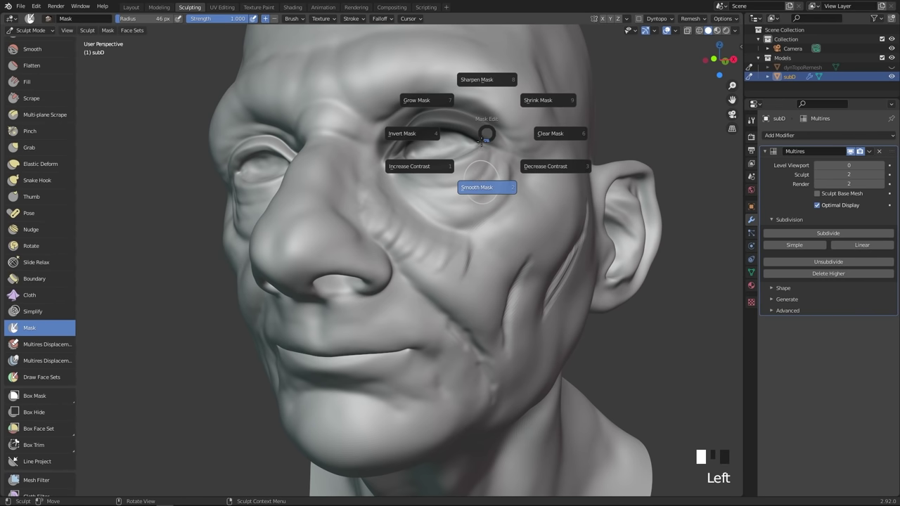
pyautogui.click(476, 145)
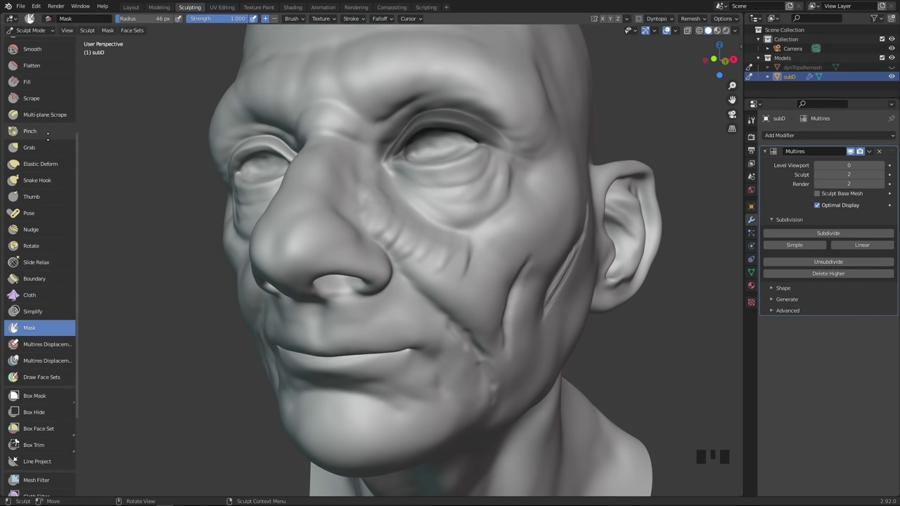
# - Pull the surface around the masked upper eyelid with short Grab brush strokes at a 173 px radius
pyautogui.scroll(4, 41, 112)
pyautogui.scroll(3, 41, 112)
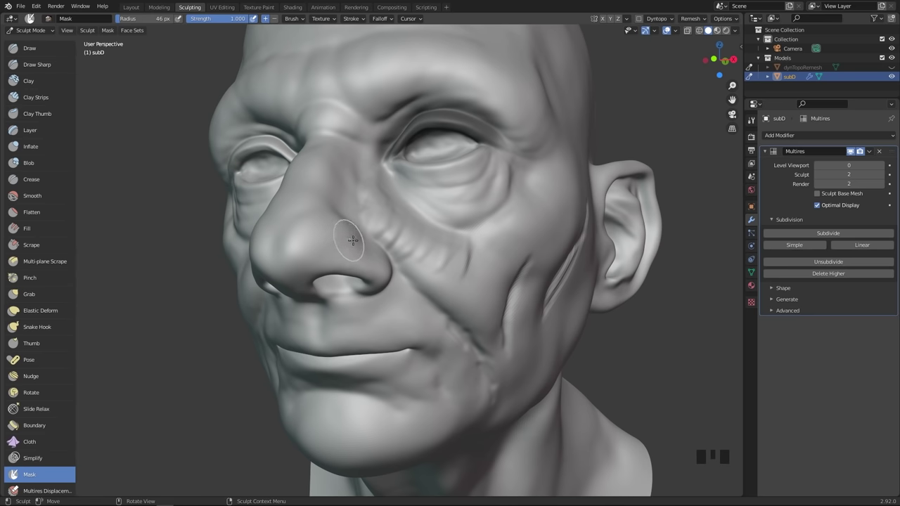
pyautogui.press('g')
pyautogui.press('f')
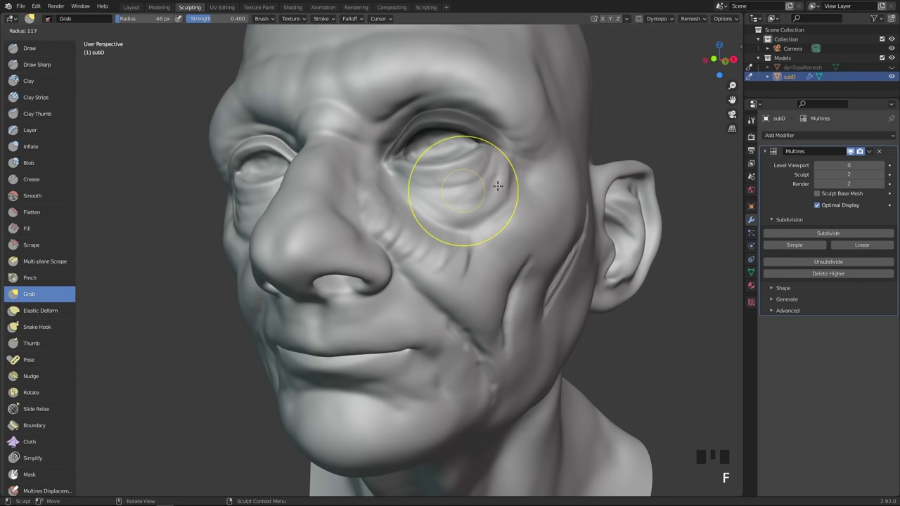
pyautogui.click(519, 190)
pyautogui.moveTo(484, 170)
pyautogui.mouseDown(button='middle')
pyautogui.moveTo(419, 177)
pyautogui.moveTo(342, 223)
pyautogui.mouseUp(button='middle')
pyautogui.press('f')
pyautogui.click(343, 224)
pyautogui.moveTo(310, 238)
pyautogui.mouseDown()
pyautogui.moveTo(279, 230)
pyautogui.moveTo(335, 221)
pyautogui.mouseUp()
pyautogui.moveTo(340, 232); pyautogui.dragTo(340, 225)
pyautogui.moveTo(348, 234); pyautogui.dragTo(341, 222)
pyautogui.moveTo(301, 229); pyautogui.dragTo(295, 219)
pyautogui.moveTo(286, 230); pyautogui.dragTo(279, 219)
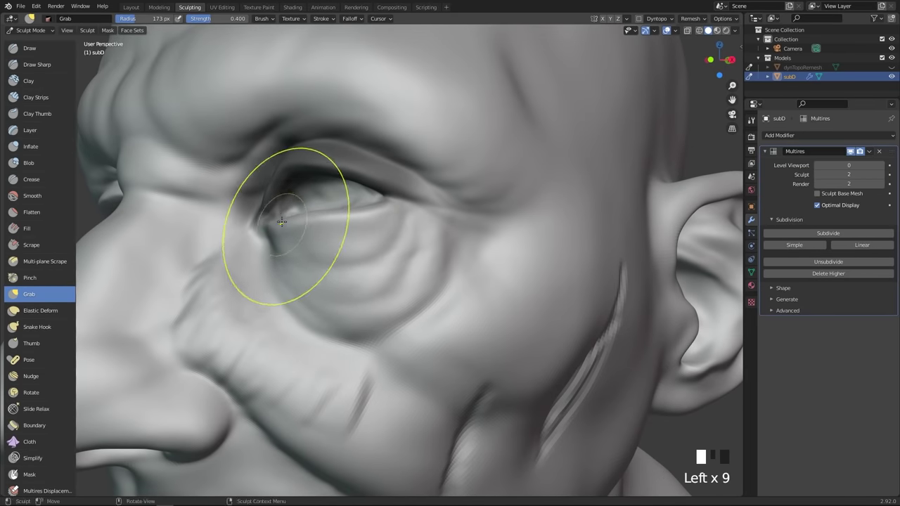
pyautogui.moveTo(340, 216)
pyautogui.mouseDown()
pyautogui.moveTo(343, 209)
pyautogui.moveTo(306, 219)
pyautogui.moveTo(332, 218)
pyautogui.mouseUp()
pyautogui.moveTo(356, 221); pyautogui.dragTo(359, 211)
pyautogui.moveTo(293, 229); pyautogui.dragTo(276, 219)
pyautogui.moveTo(276, 230); pyautogui.dragTo(272, 223)
pyautogui.press('s')
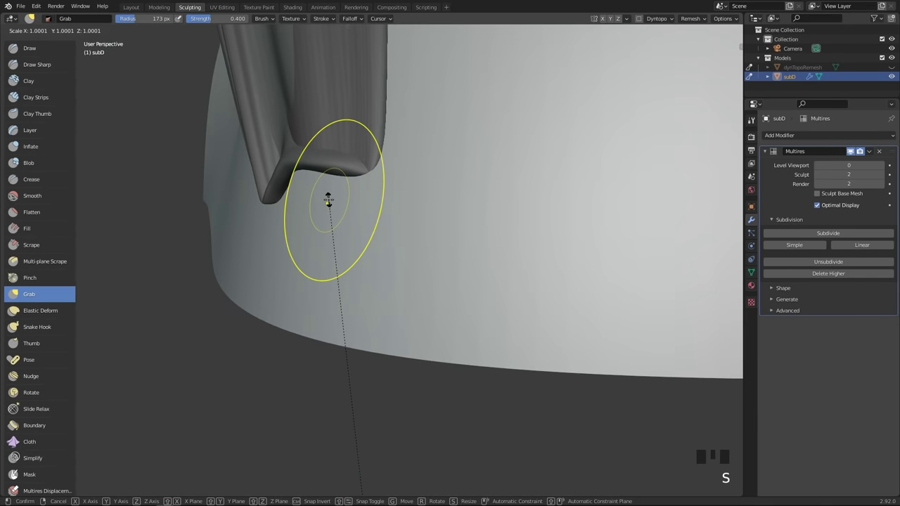
pyautogui.press('Escape')
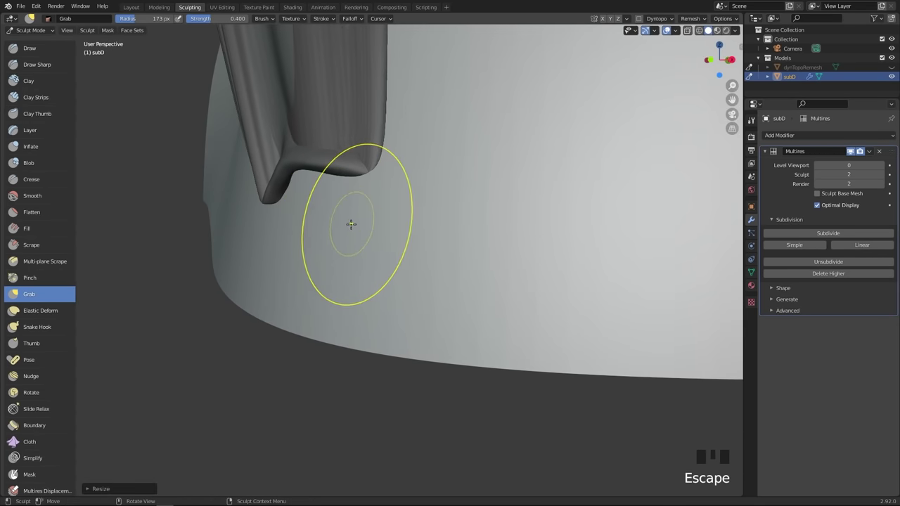
pyautogui.hotkey('ctrl', 'z')
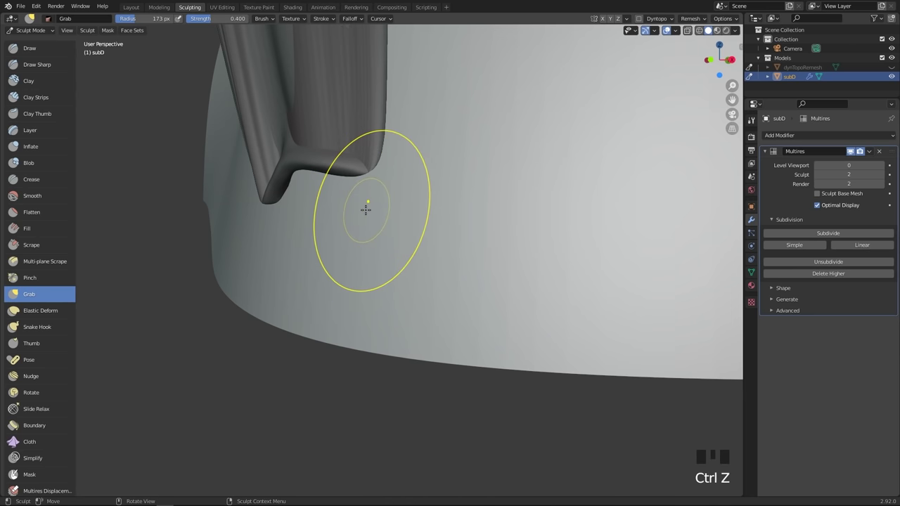
pyautogui.hotkey('ctrl', 'z')
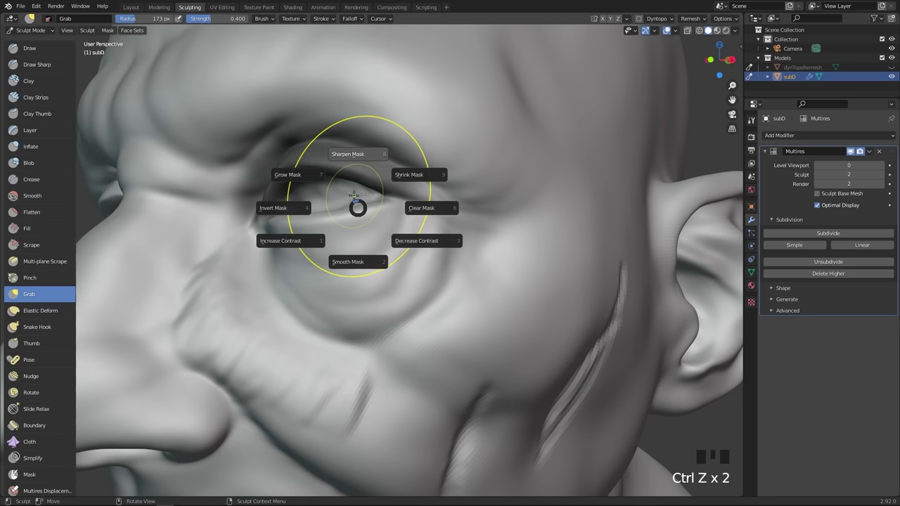
# - Invert the mask so only the upper eyelid is editable, and pull the lid downward with Grab at a 222 px radius
pyautogui.click(281, 206)
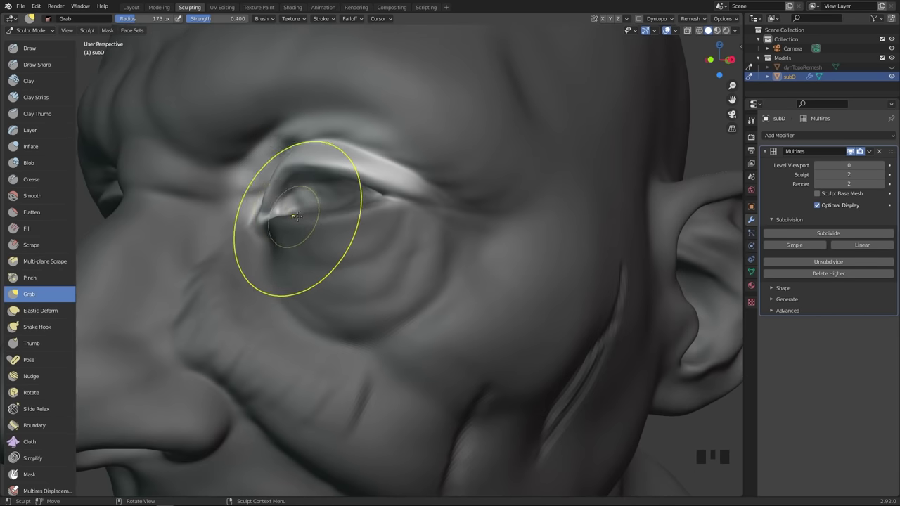
pyautogui.press('f')
pyautogui.click(338, 176)
pyautogui.moveTo(332, 172); pyautogui.dragTo(329, 184)
pyautogui.moveTo(345, 175)
pyautogui.mouseDown()
pyautogui.moveTo(347, 184)
pyautogui.moveTo(368, 184)
pyautogui.mouseUp()
pyautogui.moveTo(343, 180); pyautogui.dragTo(342, 186)
# - Shape the drooping upper eyelid from the front and side with Grab strokes at a 161 px radius
pyautogui.moveTo(341, 187); pyautogui.dragTo(402, 173, button='middle')
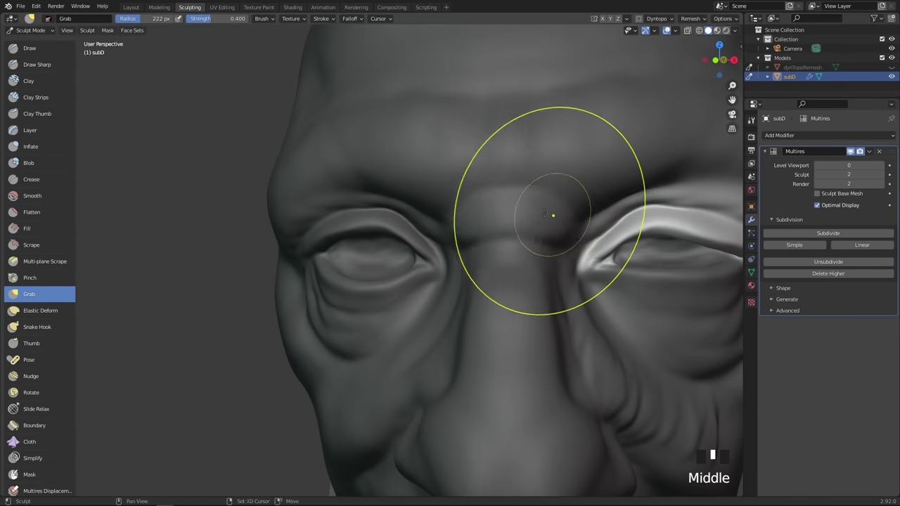
pyautogui.keyDown('shift'); pyautogui.moveTo(551, 215); pyautogui.dragTo(474, 197, button='middle'); pyautogui.keyUp('shift')
pyautogui.press('f')
pyautogui.moveTo(508, 207); pyautogui.dragTo(519, 223)
pyautogui.moveTo(539, 209); pyautogui.dragTo(549, 222)
pyautogui.moveTo(559, 217)
pyautogui.mouseDown()
pyautogui.moveTo(562, 227)
pyautogui.moveTo(607, 241)
pyautogui.mouseUp()
pyautogui.moveTo(592, 233); pyautogui.dragTo(593, 241)
pyautogui.moveTo(614, 237)
pyautogui.mouseDown()
pyautogui.moveTo(537, 227)
pyautogui.moveTo(513, 251)
pyautogui.moveTo(521, 239)
pyautogui.mouseUp()
pyautogui.moveTo(520, 240); pyautogui.dragTo(517, 218, button='middle')
pyautogui.moveTo(382, 231); pyautogui.dragTo(382, 209)
pyautogui.moveTo(410, 229); pyautogui.dragTo(462, 240)
pyautogui.moveTo(464, 241); pyautogui.dragTo(467, 247)
# - Refine the lower edge of the upper eyelid with Grab strokes at a 117 px radius
pyautogui.press('f')
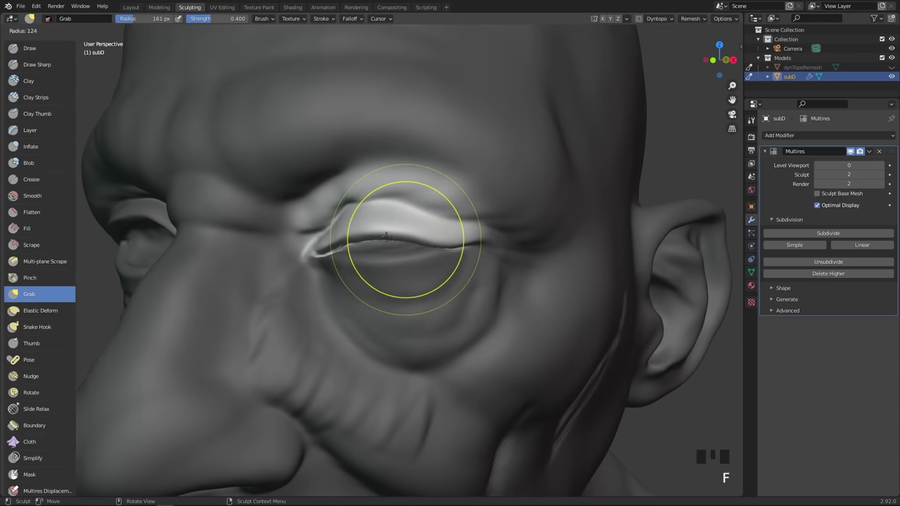
pyautogui.click(460, 240)
pyautogui.moveTo(378, 230); pyautogui.dragTo(377, 236)
pyautogui.moveTo(398, 222); pyautogui.dragTo(399, 227)
# - Clear the mask from the head and remove the Multires modifier from subD
pyautogui.moveTo(399, 226)
pyautogui.keyDown('ctrl'); pyautogui.mouseDown(button='middle')
pyautogui.moveTo(368, 282)
pyautogui.moveTo(395, 240)
pyautogui.mouseUp(button='middle'); pyautogui.keyUp('ctrl')
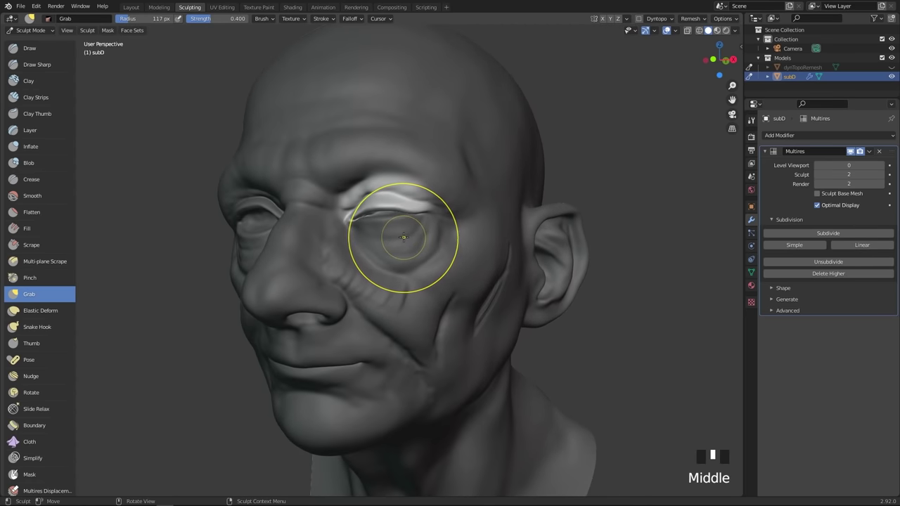
pyautogui.press('a')
pyautogui.moveTo(457, 246); pyautogui.dragTo(463, 272)
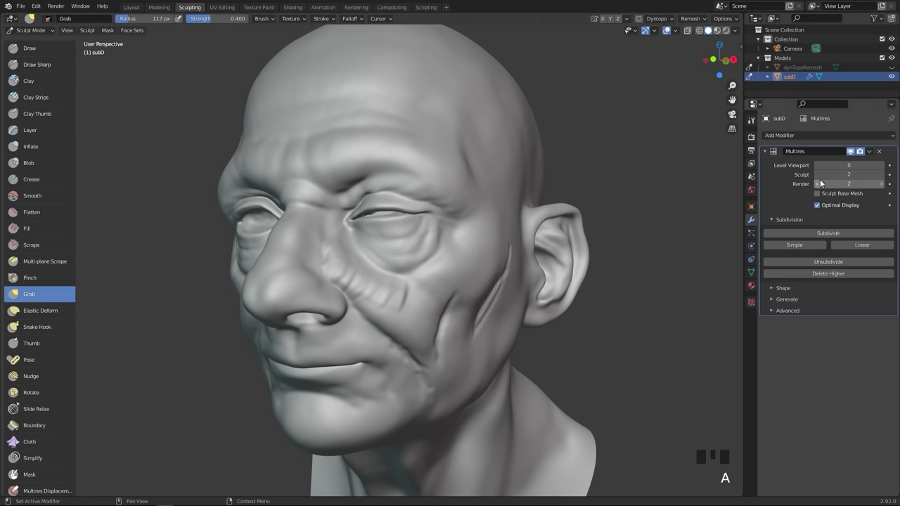
pyautogui.click(880, 152)
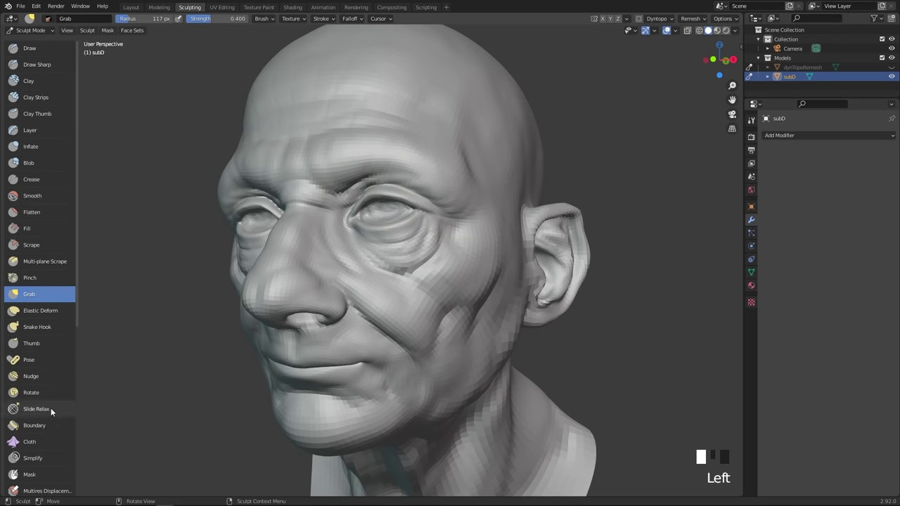
# - Paint a face set around the eye, from the brow down to the cheek, with the Draw Face Sets brush
pyautogui.scroll(-6, 43, 407)
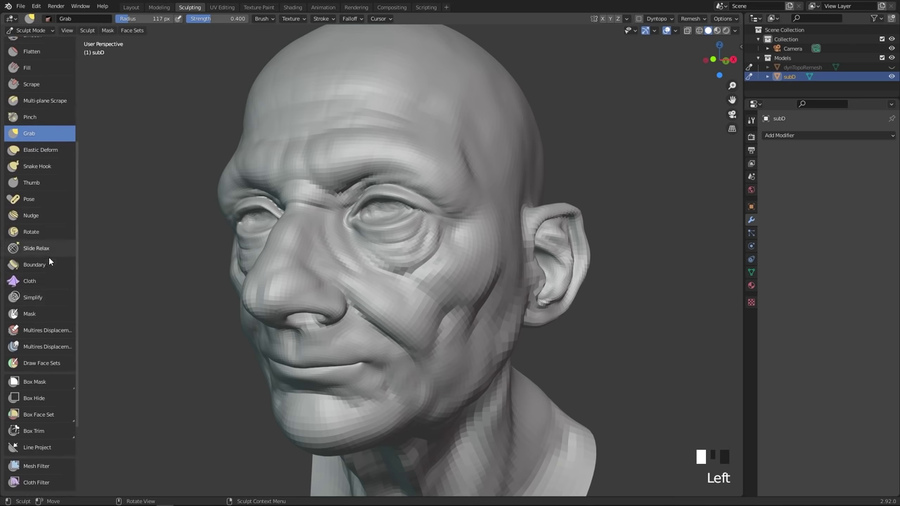
pyautogui.click(45, 364)
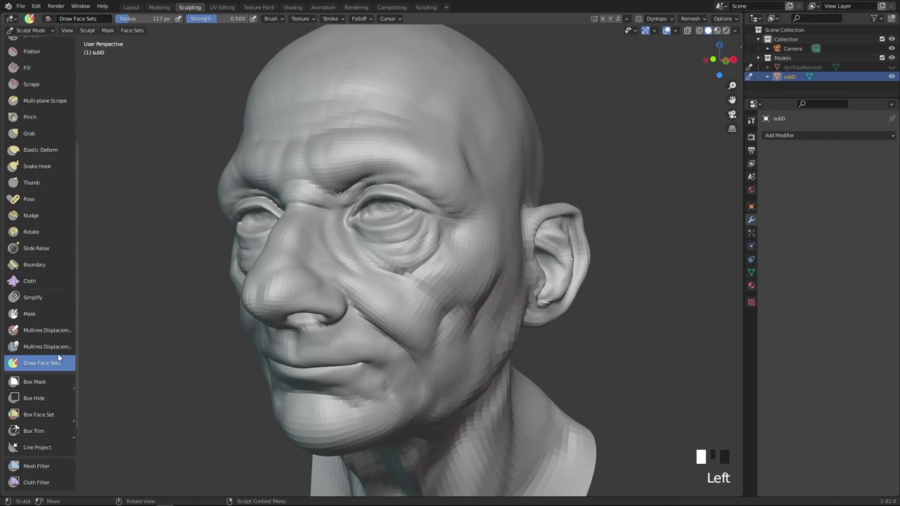
pyautogui.moveTo(459, 222)
pyautogui.mouseDown()
pyautogui.moveTo(322, 222)
pyautogui.moveTo(309, 271)
pyautogui.moveTo(337, 251)
pyautogui.mouseUp()
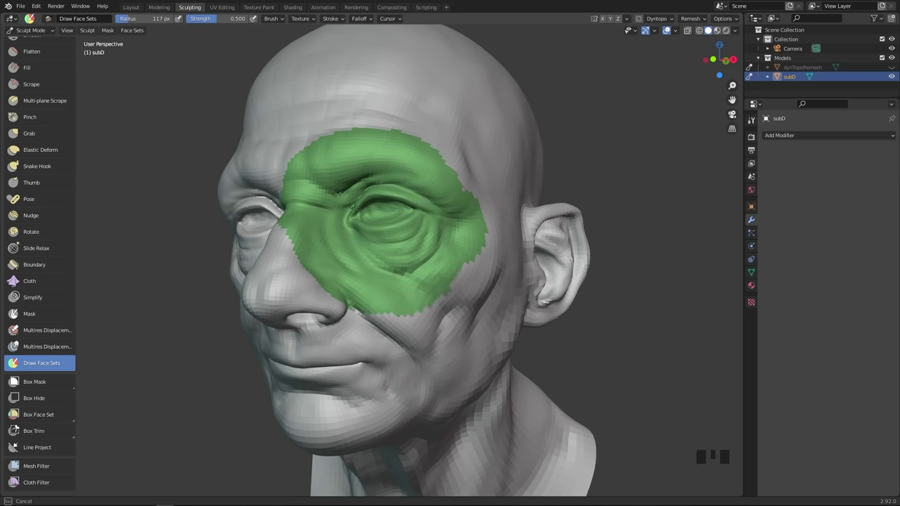
pyautogui.moveTo(394, 222); pyautogui.dragTo(406, 221, button='middle')
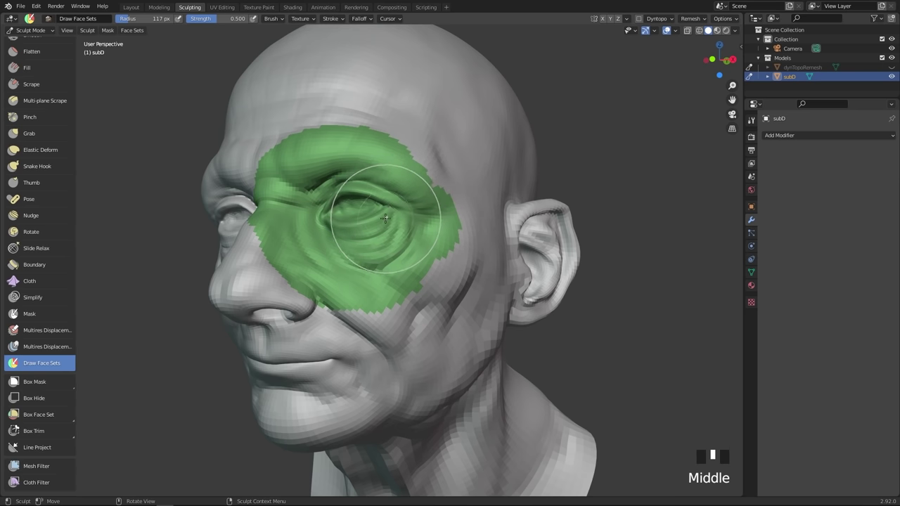
# - Isolate the eye face set and show everything again, and paint a second face set over the mouth, chin, jaw and cheek
pyautogui.press('h')
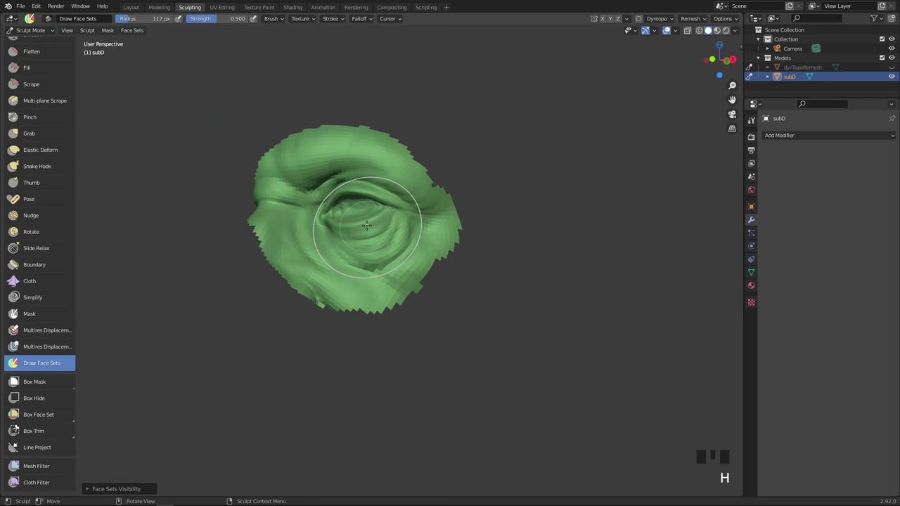
pyautogui.press('h')
pyautogui.moveTo(458, 331)
pyautogui.mouseDown()
pyautogui.moveTo(331, 385)
pyautogui.moveTo(422, 317)
pyautogui.moveTo(485, 232)
pyautogui.moveTo(404, 376)
pyautogui.moveTo(284, 338)
pyautogui.moveTo(295, 418)
pyautogui.moveTo(348, 433)
pyautogui.mouseUp()
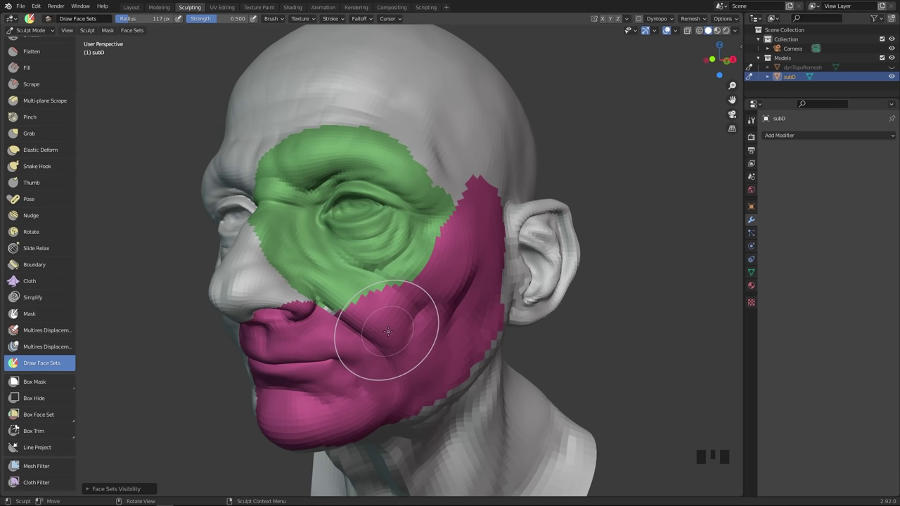
# - Toggle the isolation of individual face sets on the head, finishing with all of them shown
pyautogui.press('h')
pyautogui.press('h')
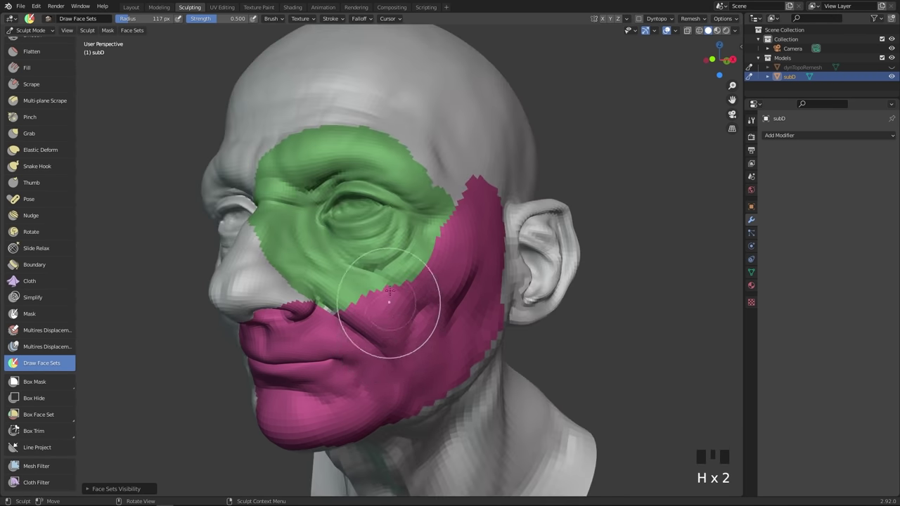
pyautogui.press('h')
pyautogui.press('h')
pyautogui.press('h')
pyautogui.press('h')
pyautogui.press('h')
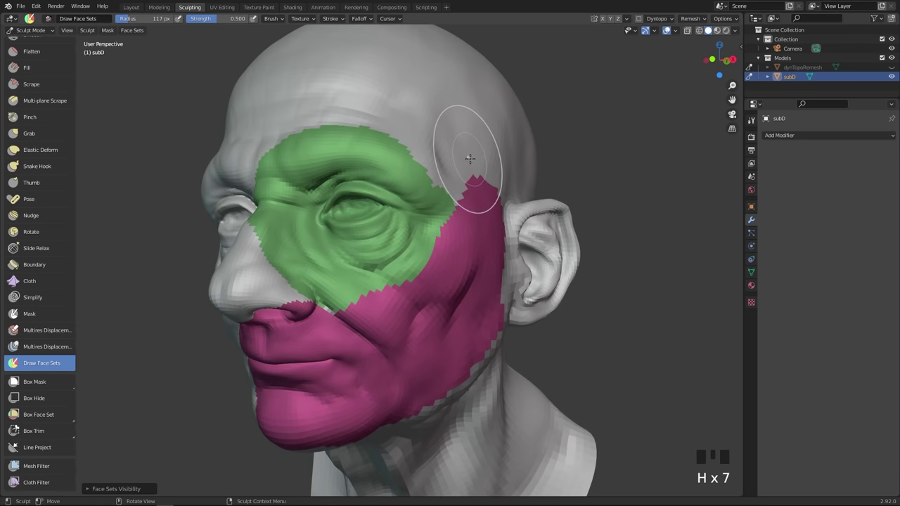
# - At a 68 px radius, extend the existing eye and lower-face sets into each other across the nose side, brow, cheek and temple
pyautogui.press('f')
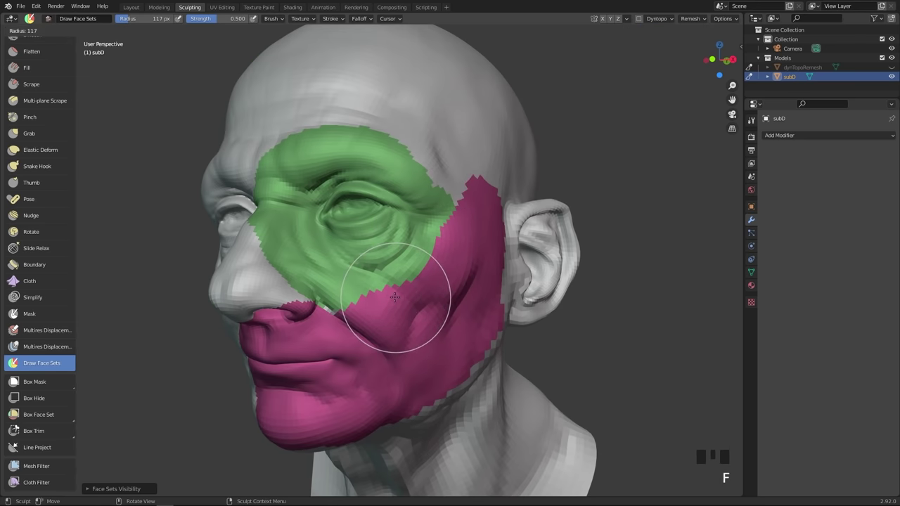
pyautogui.click(372, 301)
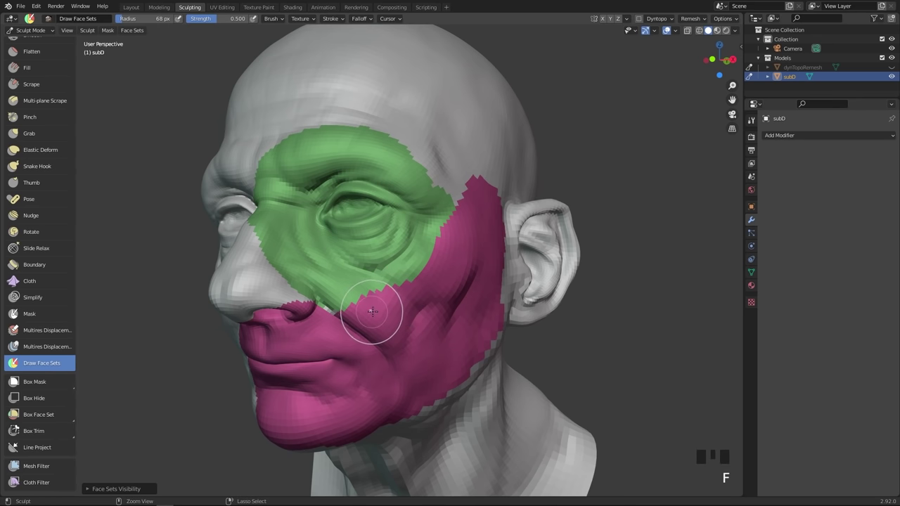
pyautogui.moveTo(372, 310)
pyautogui.keyDown('ctrl'); pyautogui.mouseDown()
pyautogui.moveTo(310, 271)
pyautogui.moveTo(291, 218)
pyautogui.moveTo(299, 149)
pyautogui.mouseUp(); pyautogui.keyUp('ctrl')
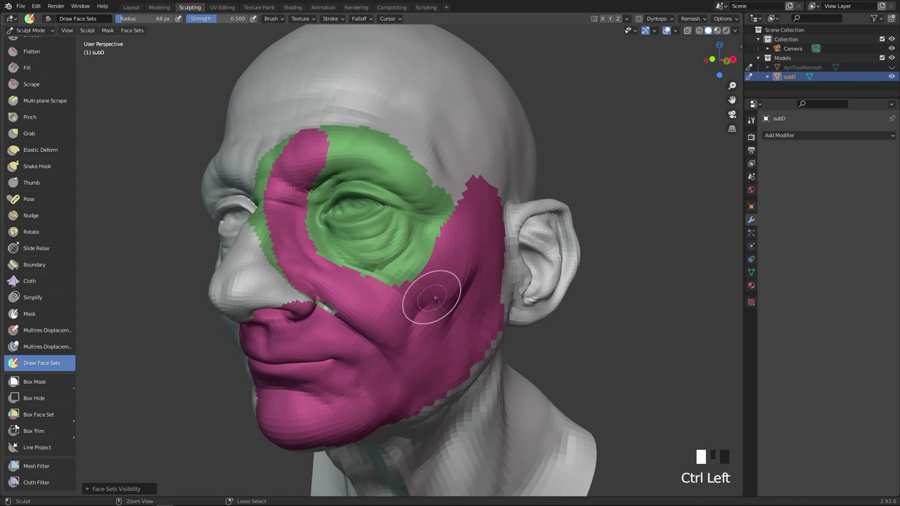
pyautogui.moveTo(385, 258)
pyautogui.keyDown('ctrl'); pyautogui.mouseDown()
pyautogui.moveTo(382, 272)
pyautogui.moveTo(382, 264)
pyautogui.moveTo(409, 281)
pyautogui.moveTo(426, 318)
pyautogui.moveTo(422, 365)
pyautogui.mouseUp(); pyautogui.keyUp('ctrl')
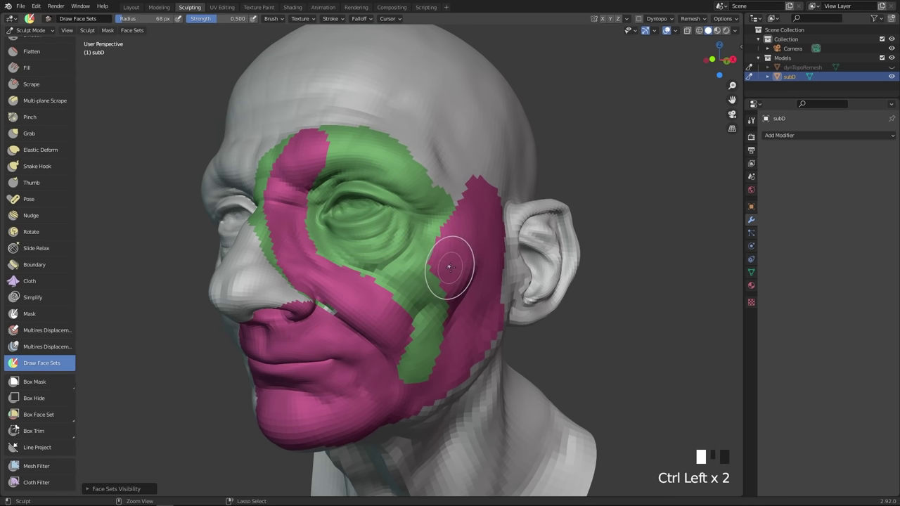
pyautogui.moveTo(450, 265)
pyautogui.keyDown('ctrl'); pyautogui.mouseDown()
pyautogui.moveTo(440, 191)
pyautogui.moveTo(432, 192)
pyautogui.mouseUp(); pyautogui.keyUp('ctrl')
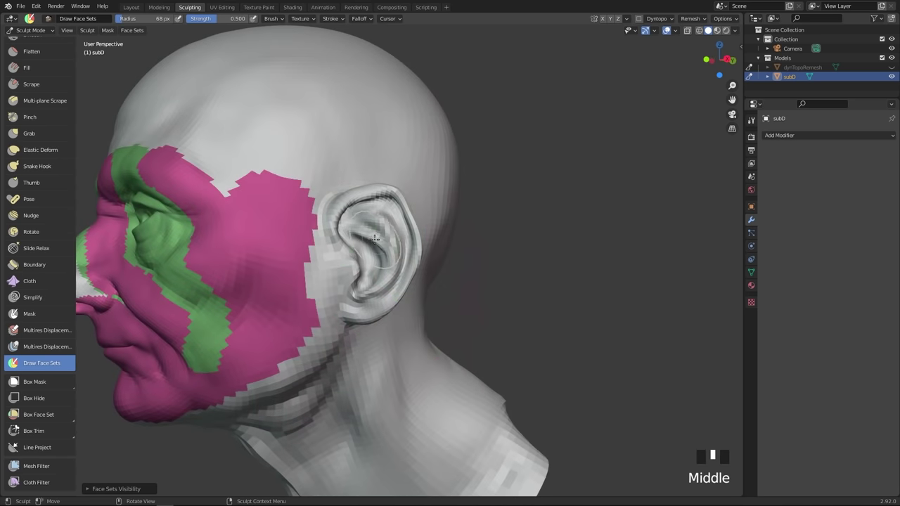
# - Expand a new face set across the side of the skull above the temple
pyautogui.moveTo(394, 242)
pyautogui.mouseDown(button='middle')
pyautogui.moveTo(373, 242)
pyautogui.moveTo(401, 255)
pyautogui.mouseUp(button='middle')
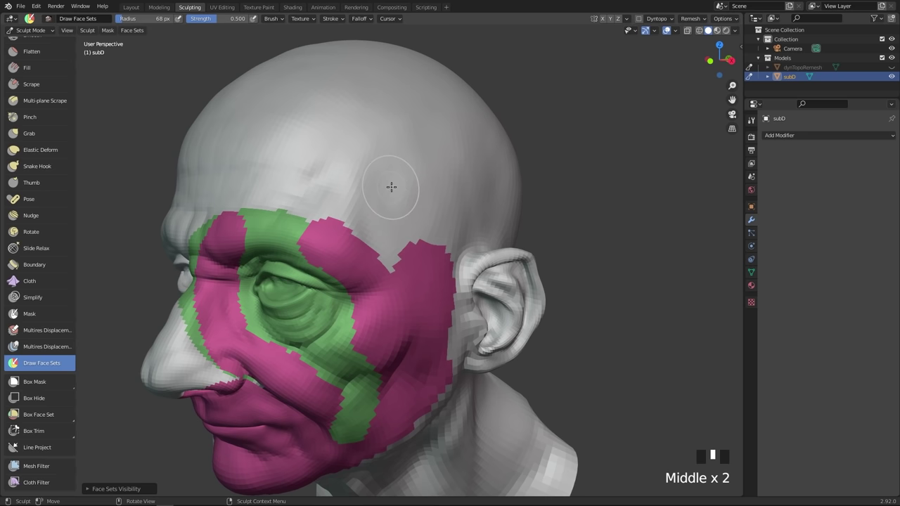
pyautogui.hotkey('shift', 'w')
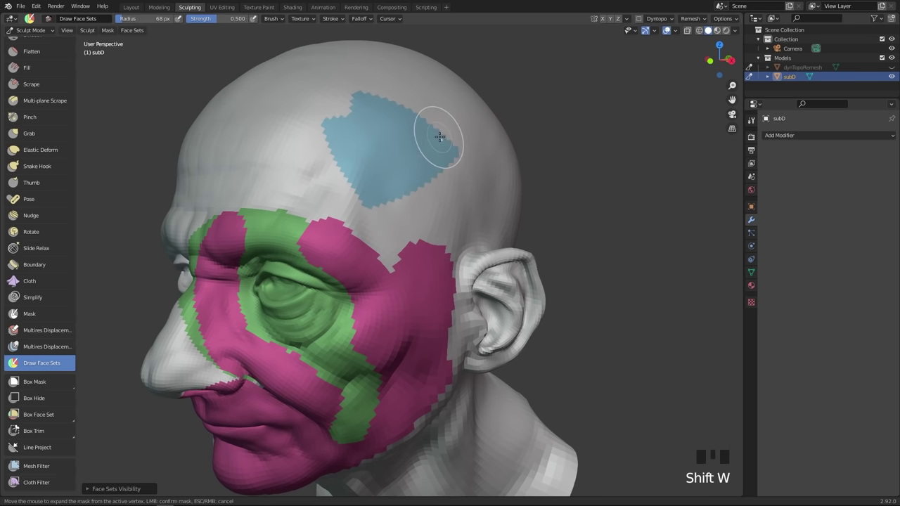
pyautogui.click(477, 127)
# - Expand a new face set from the nose tip until it covers the nose and upper lip
pyautogui.moveTo(407, 177); pyautogui.dragTo(452, 201, button='middle')
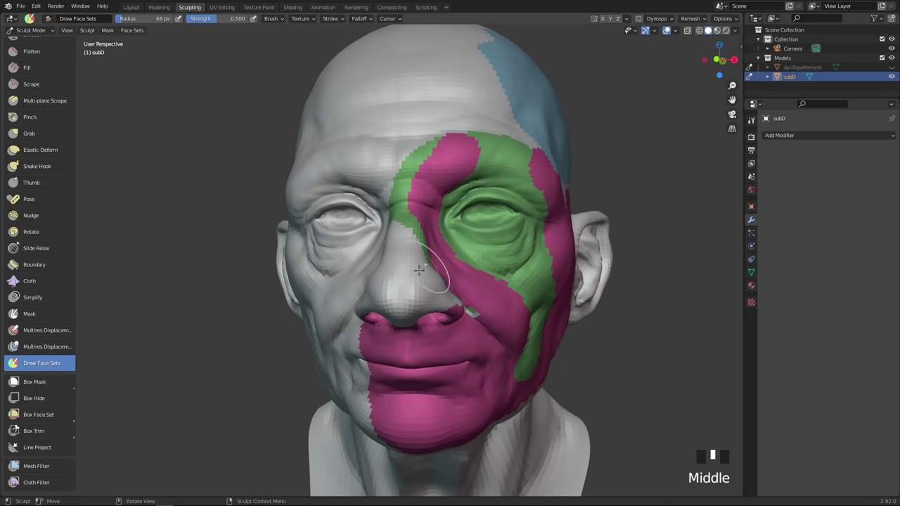
pyautogui.moveTo(423, 267); pyautogui.dragTo(415, 273, button='middle')
pyautogui.hotkey('shift', 'w')
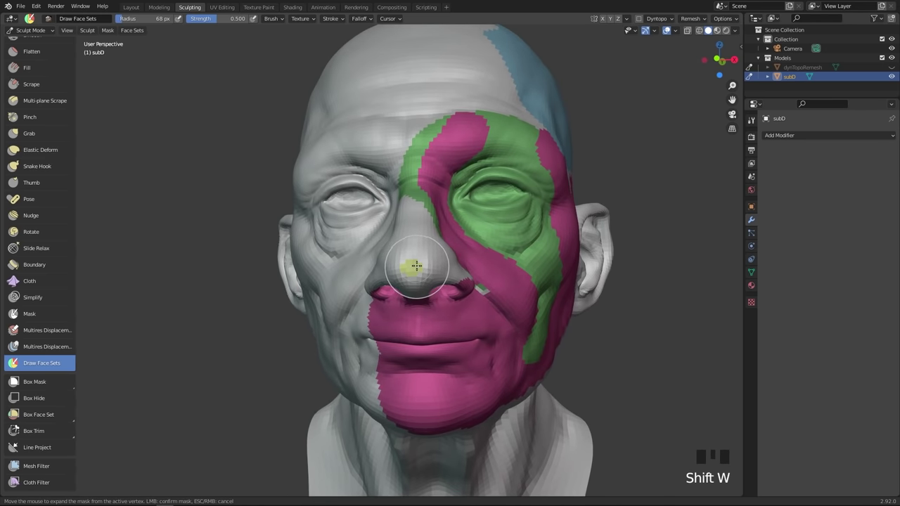
pyautogui.click(472, 261)
# - Expand a new face set around the head's right eye, reaching from the upper lid to the cheek
pyautogui.moveTo(475, 261); pyautogui.dragTo(474, 258, button='middle')
pyautogui.hotkey('shift', 'w')
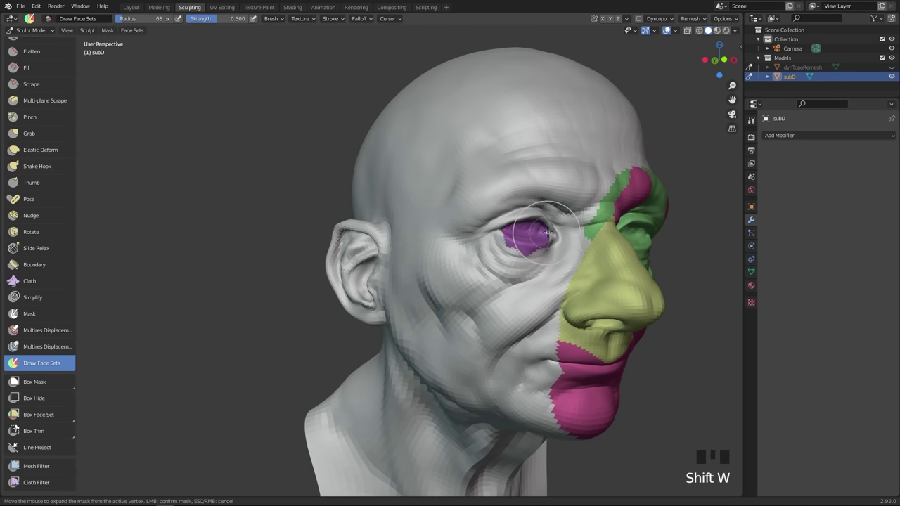
pyautogui.click(475, 243)
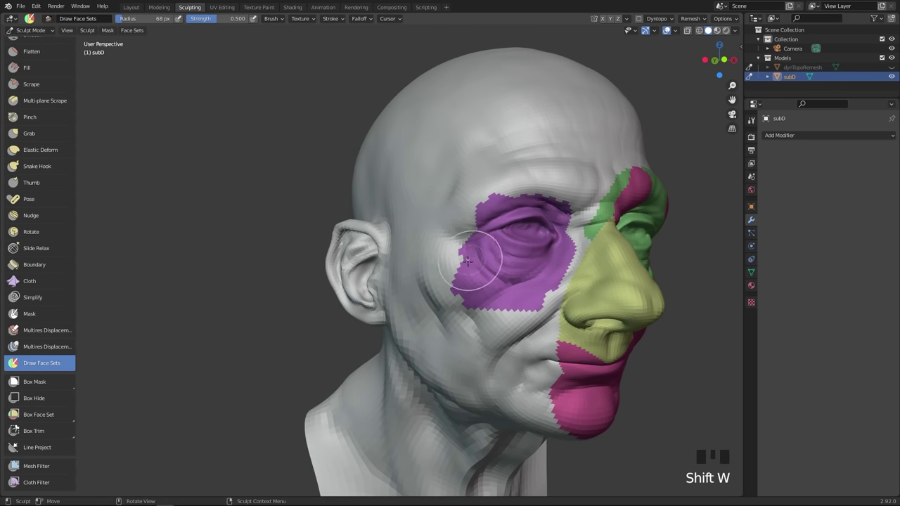
# - Round off the edges of the right eye's face set with Draw Face Sets strokes at a 34 px radius
pyautogui.press('f')
pyautogui.click(461, 272)
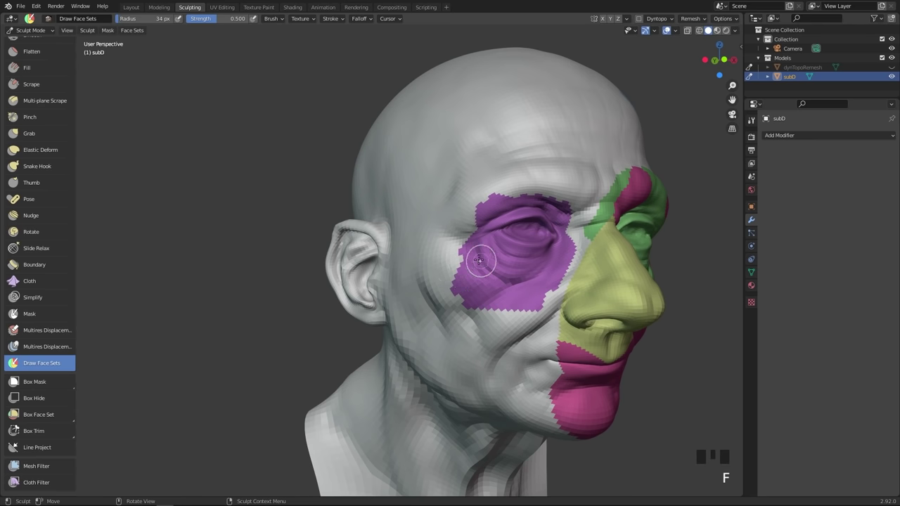
pyautogui.moveTo(478, 261); pyautogui.dragTo(457, 285, button='middle')
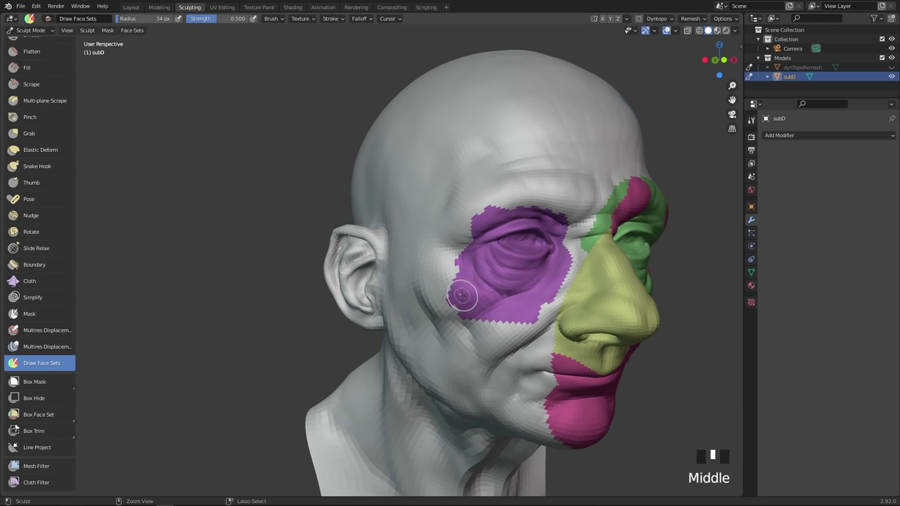
pyautogui.keyDown('ctrl'); pyautogui.moveTo(462, 302); pyautogui.dragTo(455, 263); pyautogui.keyUp('ctrl')
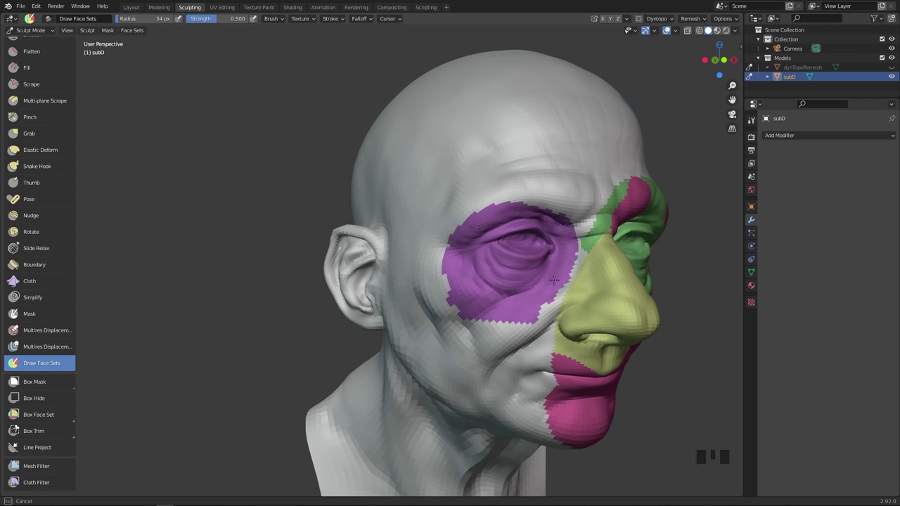
pyautogui.keyDown('ctrl'); pyautogui.moveTo(459, 331); pyautogui.dragTo(455, 330); pyautogui.keyUp('ctrl')
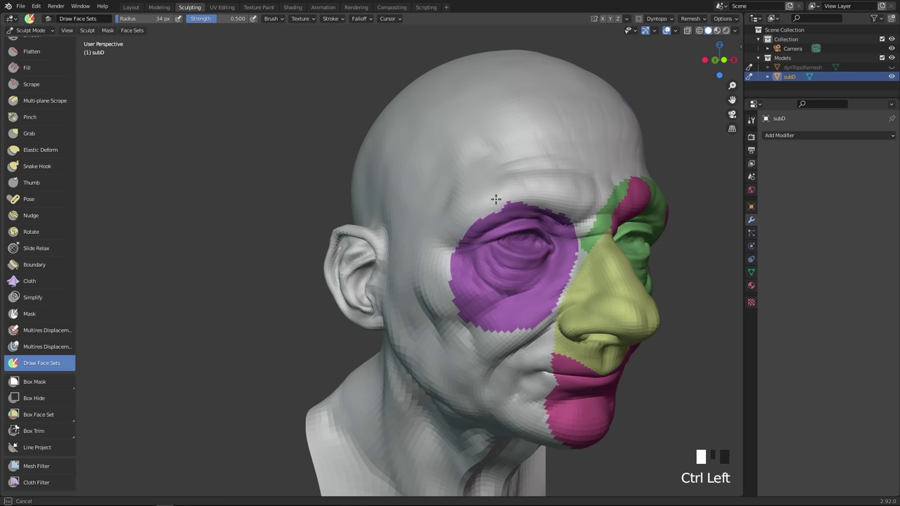
pyautogui.keyDown('ctrl'); pyautogui.moveTo(544, 199); pyautogui.dragTo(530, 209); pyautogui.keyUp('ctrl')
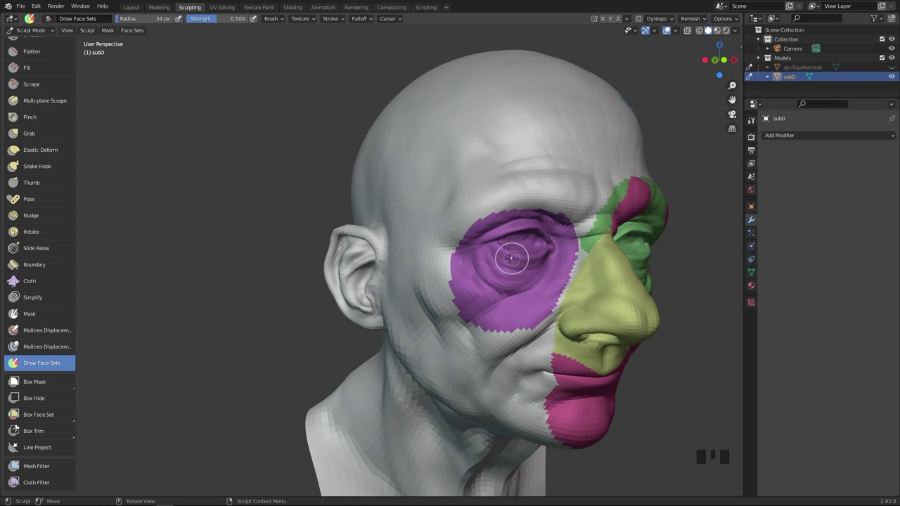
# - Grow and shrink the right eye's face set repeatedly, ending with it shrunk closer around the eye
pyautogui.moveTo(512, 259); pyautogui.dragTo(487, 237, button='middle')
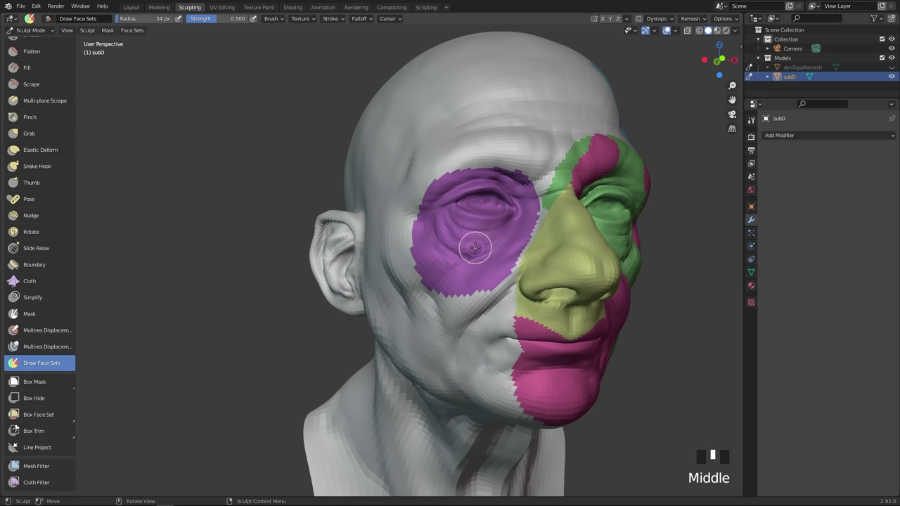
pyautogui.hotkey('ctrl', 'w')
pyautogui.hotkey('ctrl', 'w')
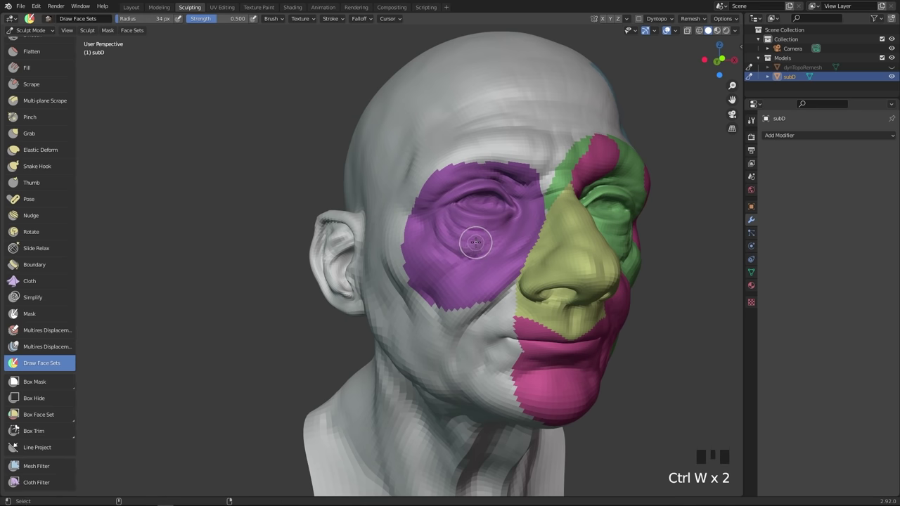
pyautogui.hotkey('ctrl', 'alt', 'w')
pyautogui.hotkey('ctrl', 'alt', 'w')
pyautogui.hotkey('ctrl', 'alt', 'w')
pyautogui.hotkey('ctrl', 'alt', 'w')
pyautogui.hotkey('ctrl', 'alt', 'w')
pyautogui.hotkey('ctrl', 'alt', 'w')
pyautogui.hotkey('ctrl', 'alt', 'w')
pyautogui.hotkey('ctrl', 'alt', 'w')
pyautogui.hotkey('ctrl', 'alt', 'w')
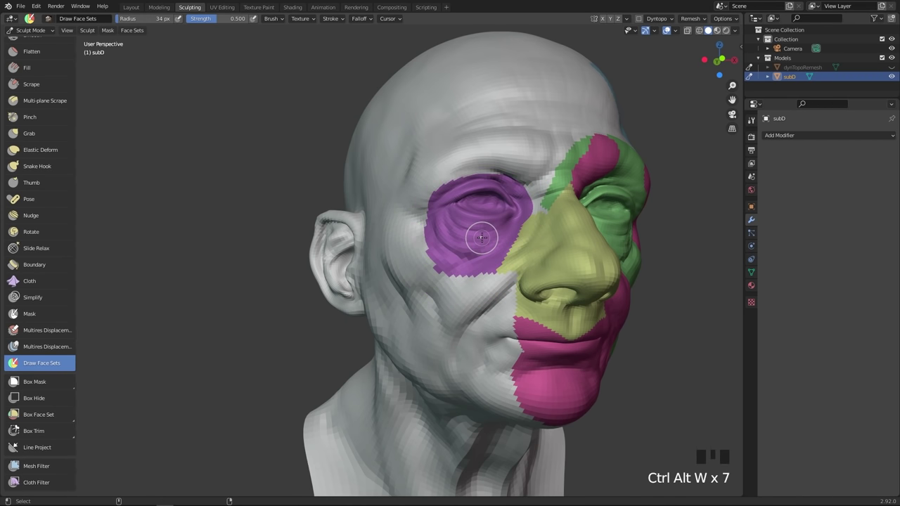
pyautogui.hotkey('ctrl', 'w')
pyautogui.hotkey('ctrl', 'w')
pyautogui.hotkey('ctrl', 'w')
pyautogui.hotkey('ctrl', 'w')
pyautogui.hotkey('ctrl', 'w')
pyautogui.hotkey('ctrl', 'w')
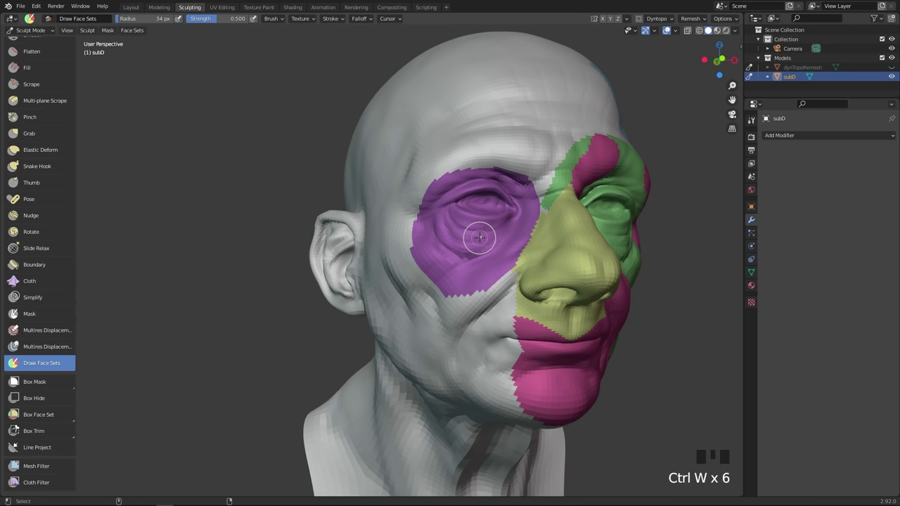
pyautogui.hotkey('ctrl', 'alt', 'w')
pyautogui.hotkey('ctrl', 'alt', 'w')
pyautogui.hotkey('ctrl', 'alt', 'w')
pyautogui.hotkey('ctrl', 'alt', 'w')
pyautogui.hotkey('ctrl', 'alt', 'w')
pyautogui.hotkey('ctrl', 'alt', 'w')
pyautogui.hotkey('ctrl', 'w')
pyautogui.hotkey('ctrl', 'w')
pyautogui.hotkey('ctrl', 'w')
pyautogui.hotkey('ctrl', 'w')
pyautogui.hotkey('ctrl', 'w')
pyautogui.hotkey('ctrl', 'w')
pyautogui.hotkey('ctrl', 'alt', 'w')
pyautogui.hotkey('ctrl', 'alt', 'w')
pyautogui.hotkey('ctrl', 'alt', 'w')
pyautogui.hotkey('ctrl', 'alt', 'w')
pyautogui.hotkey('ctrl', 'alt', 'w')
pyautogui.hotkey('ctrl', 'alt', 'w')
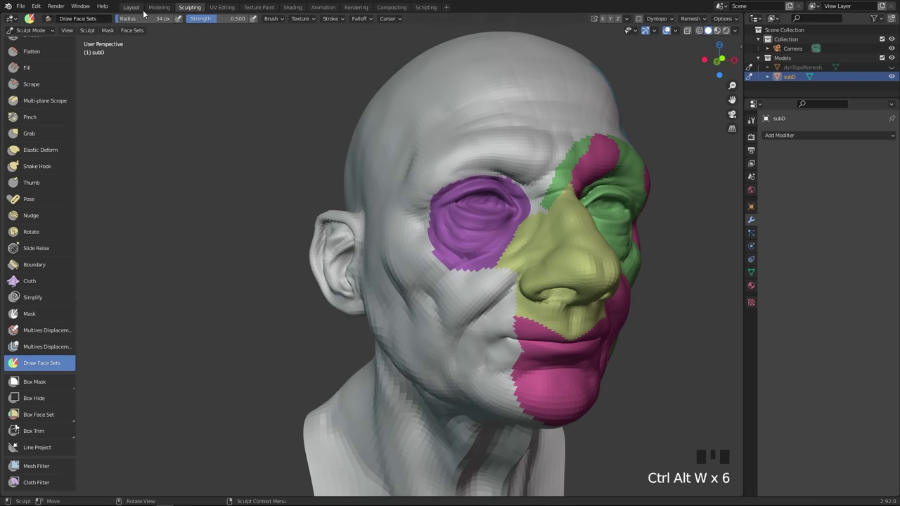
pyautogui.click(139, 32)
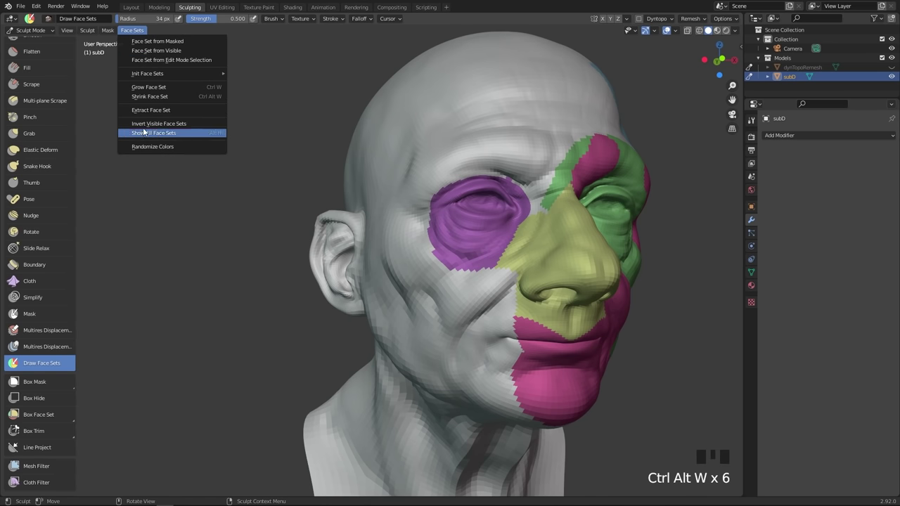
pyautogui.click(260, 109)
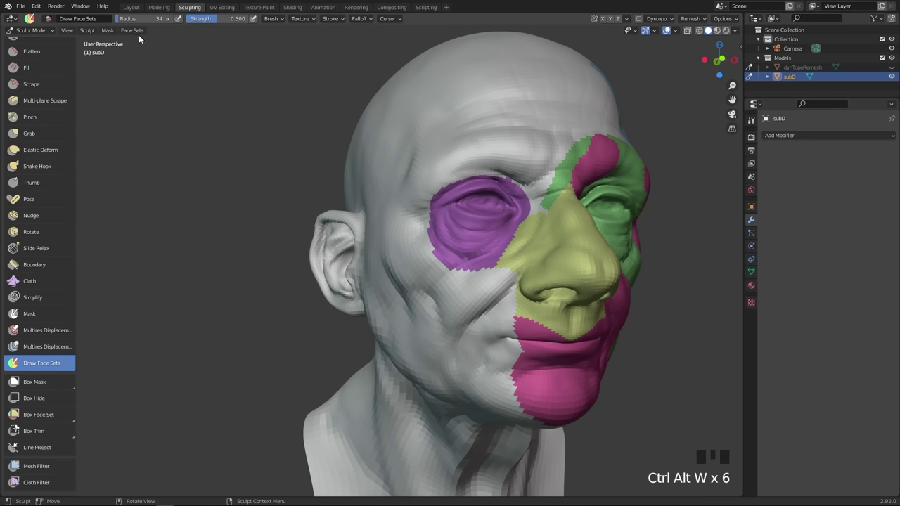
pyautogui.click(115, 32)
# - Make the hidden dynTopoRemesh object visible together with the head
pyautogui.keyDown('ctrl'); pyautogui.moveTo(583, 149); pyautogui.dragTo(457, 240, button='middle'); pyautogui.keyUp('ctrl')
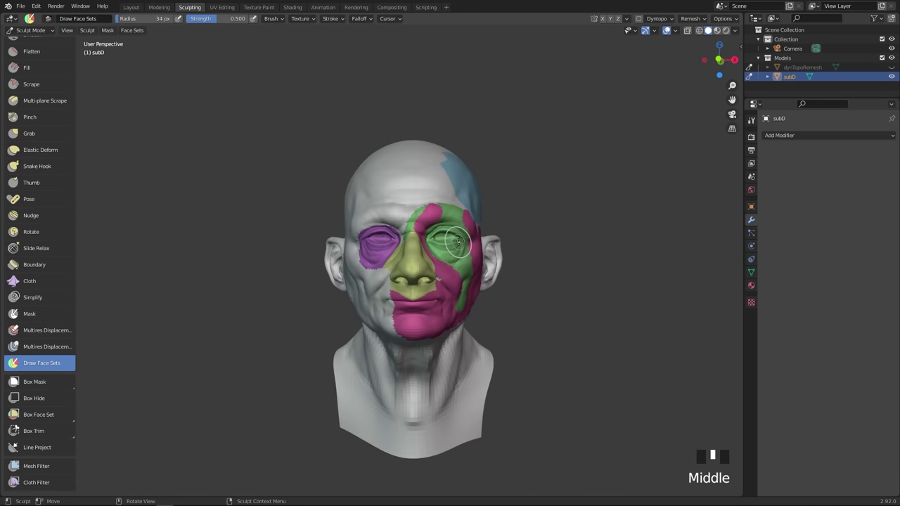
pyautogui.click(892, 67)
pyautogui.moveTo(577, 206)
pyautogui.keyDown('ctrl'); pyautogui.mouseDown(button='middle')
pyautogui.moveTo(465, 266)
pyautogui.moveTo(394, 268)
pyautogui.moveTo(492, 267)
pyautogui.moveTo(429, 271)
pyautogui.moveTo(440, 265)
pyautogui.moveTo(412, 202)
pyautogui.moveTo(433, 232)
pyautogui.moveTo(472, 234)
pyautogui.moveTo(431, 278)
pyautogui.moveTo(438, 265)
pyautogui.moveTo(420, 244)
pyautogui.mouseUp(button='middle'); pyautogui.keyUp('ctrl')
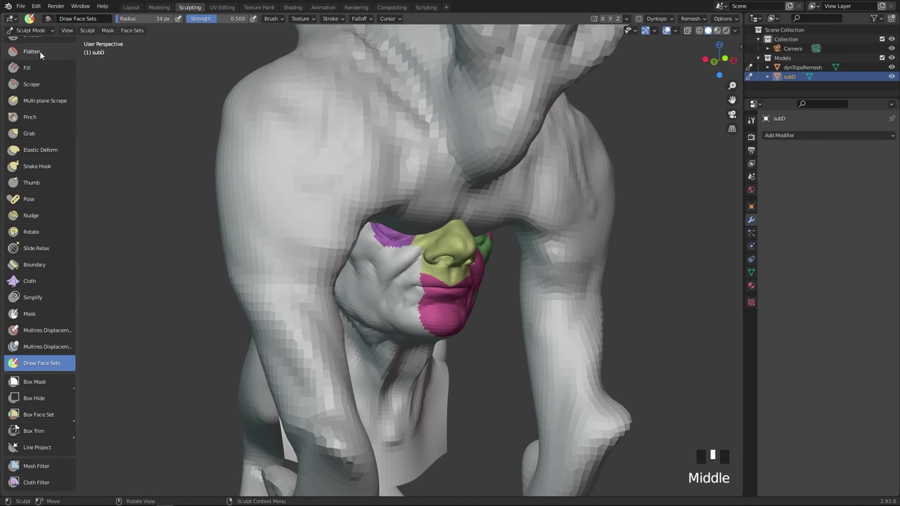
# - Sculpt a raised stroke on the right cheek of the subD head with the Draw brush
pyautogui.scroll(5, 38, 204)
pyautogui.scroll(1, 36, 114)
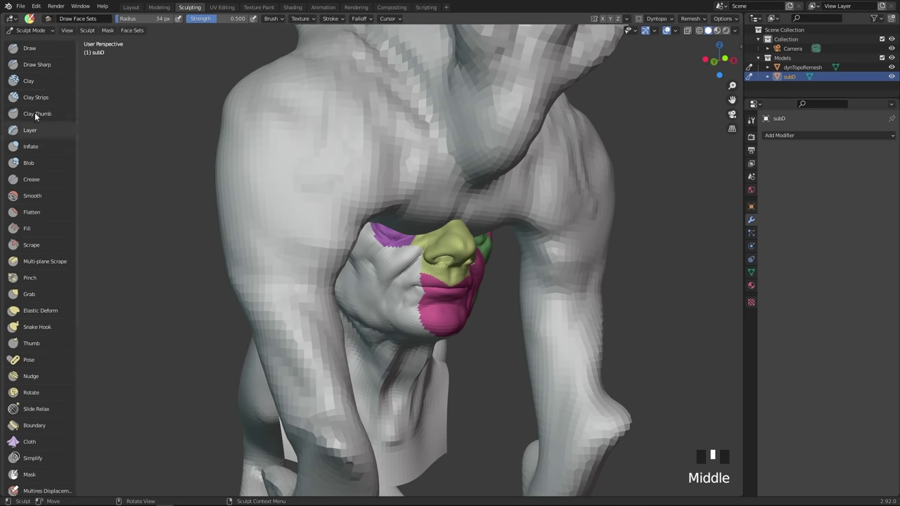
pyautogui.click(30, 48)
pyautogui.click(384, 282)
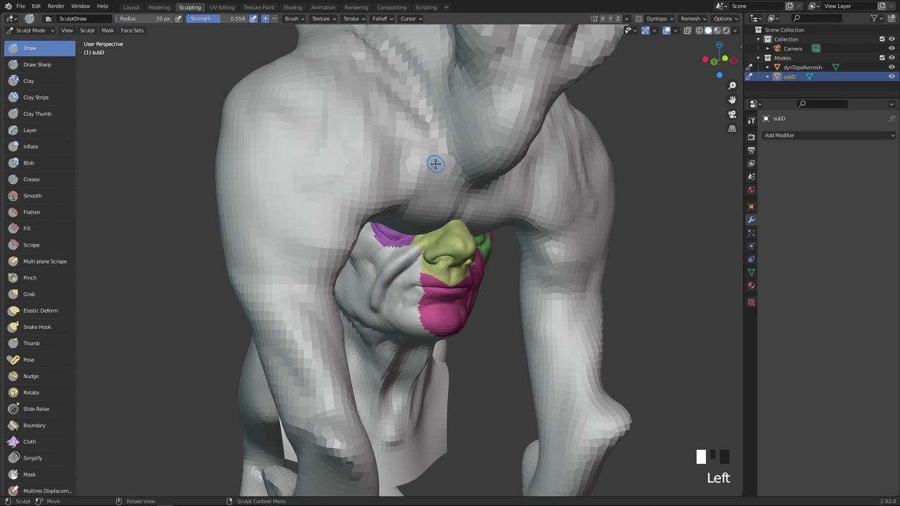
# - Leave sculpting on the head through Object Mode, select dynTopoRemesh and enter Sculpt Mode on it
pyautogui.moveTo(435, 164); pyautogui.dragTo(376, 172, button='middle')
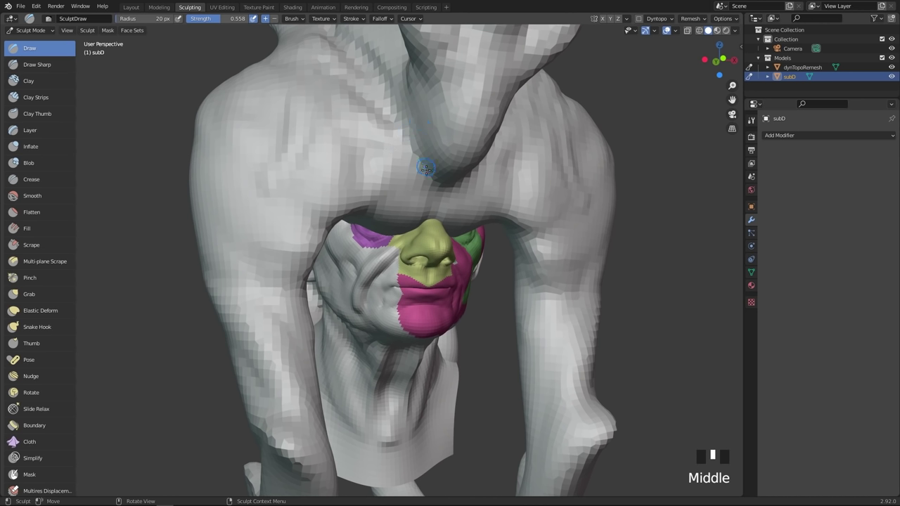
pyautogui.hotkey('ctrl', 'Tab')
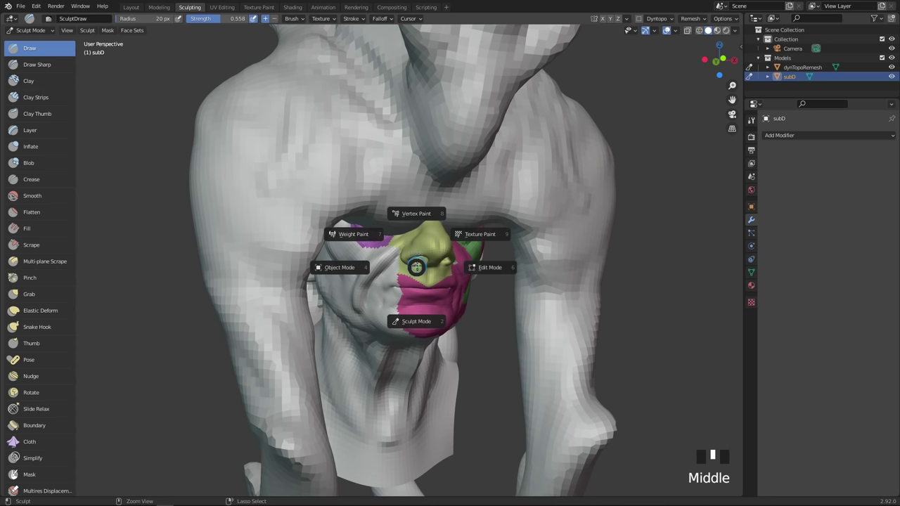
pyautogui.click(346, 273)
pyautogui.click(451, 150)
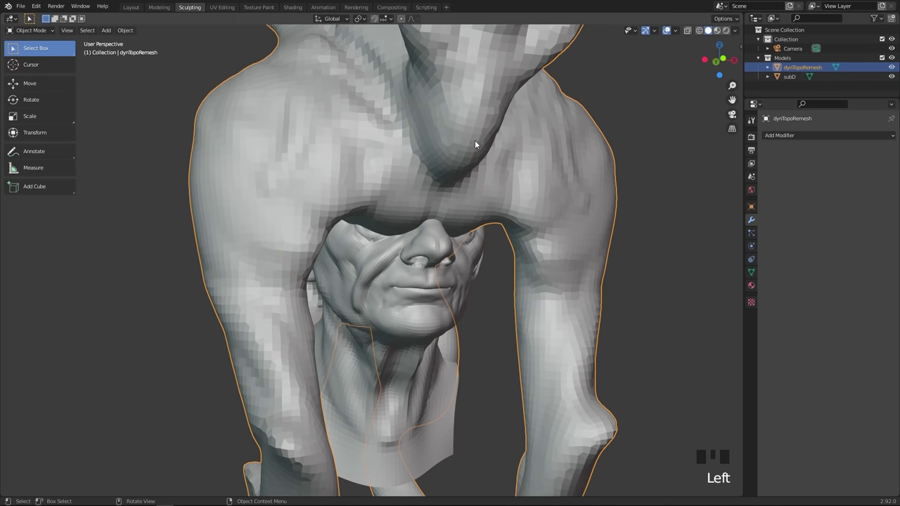
pyautogui.hotkey('ctrl', 'Tab')
pyautogui.click(461, 206)
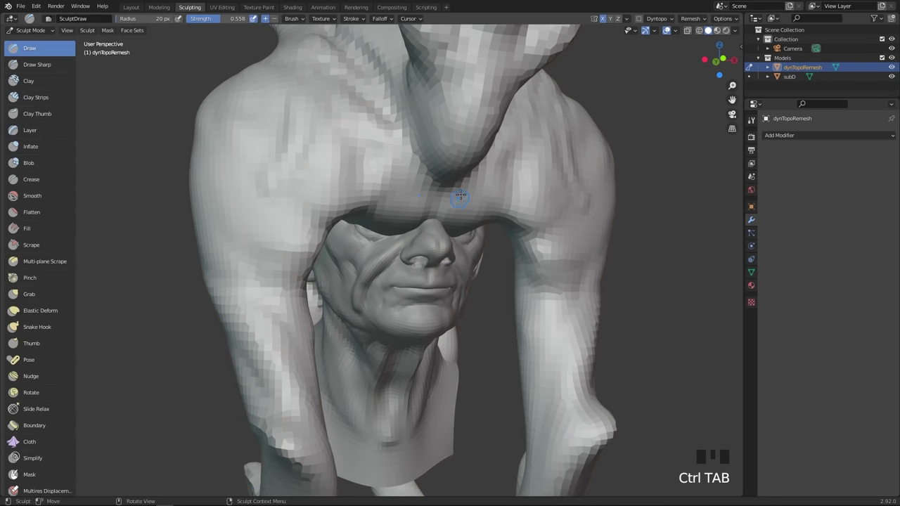
# - Sculpt a mirrored Draw stroke on dynTopoRemesh's chest and alternate sculpting between subD and dynTopoRemesh, ending on dynTopoRemesh
pyautogui.moveTo(457, 183)
pyautogui.mouseDown()
pyautogui.moveTo(422, 175)
pyautogui.moveTo(379, 141)
pyautogui.moveTo(405, 173)
pyautogui.mouseUp()
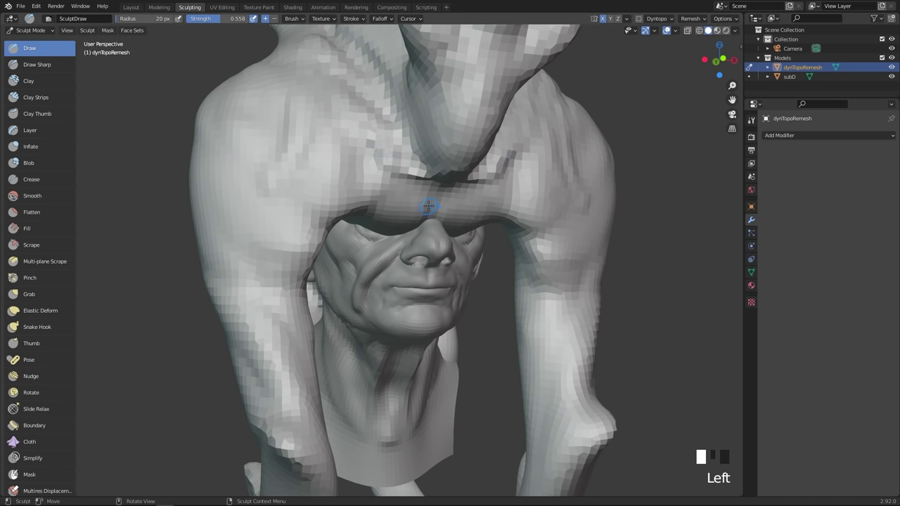
pyautogui.click(750, 77)
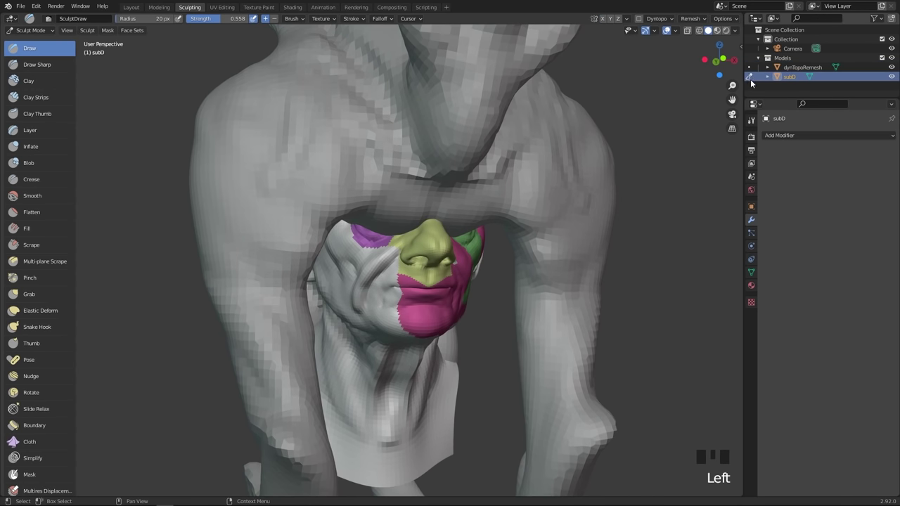
pyautogui.click(749, 68)
pyautogui.click(749, 77)
pyautogui.click(749, 67)
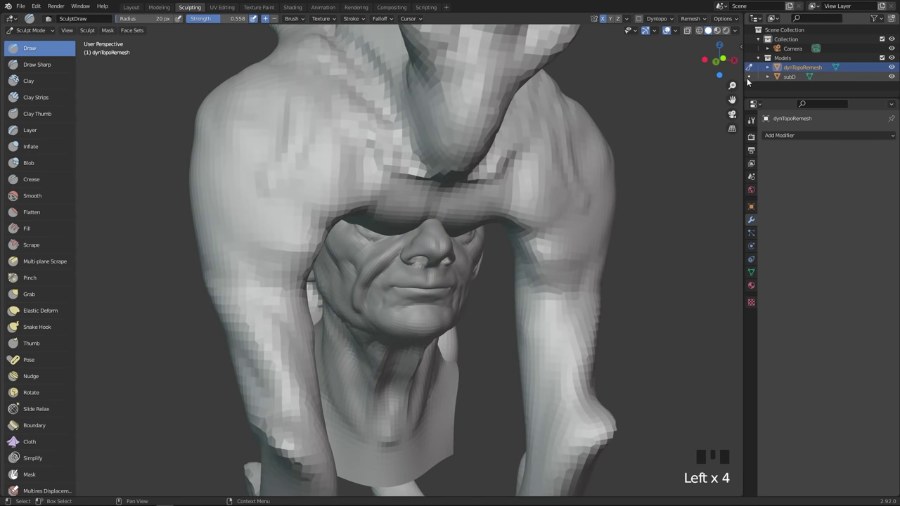
pyautogui.click(750, 76)
pyautogui.click(749, 68)
pyautogui.click(750, 76)
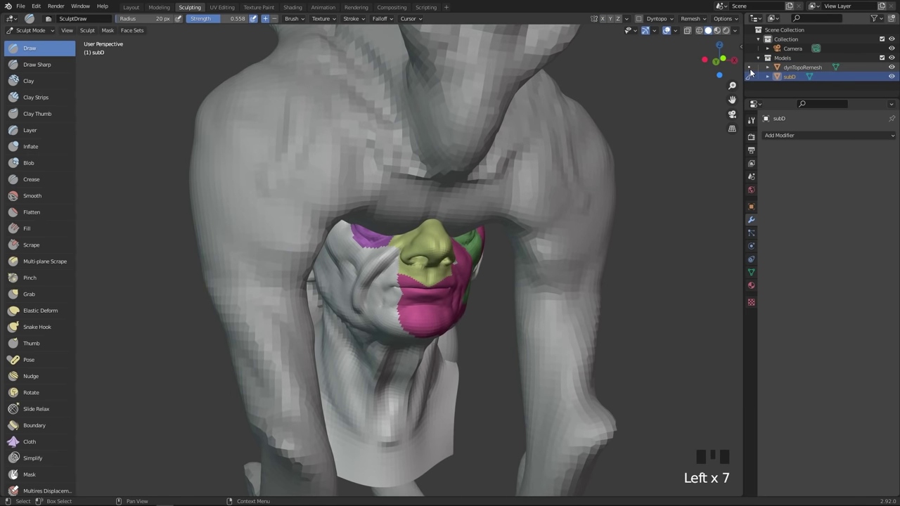
pyautogui.click(750, 67)
# - Set the Draw brush radius to 48 px and sculpt a broader mirrored stroke across dynTopoRemesh's chest
pyautogui.moveTo(484, 176)
pyautogui.keyDown('ctrl'); pyautogui.mouseDown(button='middle')
pyautogui.moveTo(468, 227)
pyautogui.moveTo(501, 180)
pyautogui.mouseUp(button='middle'); pyautogui.keyUp('ctrl')
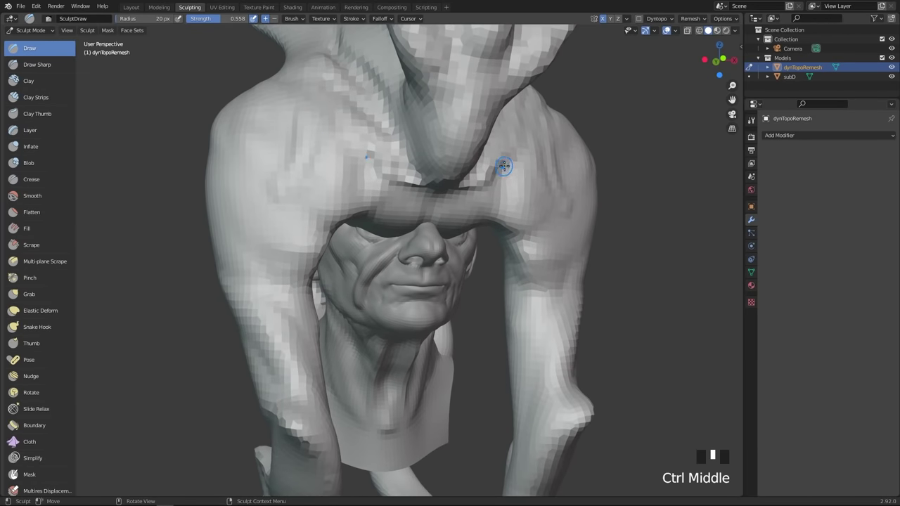
pyautogui.press('f')
pyautogui.click(523, 165)
pyautogui.moveTo(523, 165); pyautogui.dragTo(464, 188)
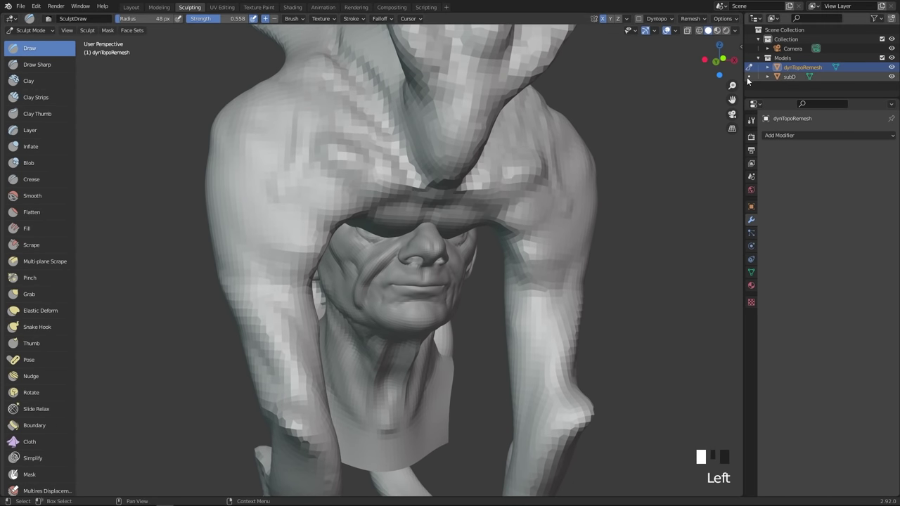
# - Switch sculpting to subD and back to dynTopoRemesh, adding more chest strokes and undoing the last one
pyautogui.click(750, 77)
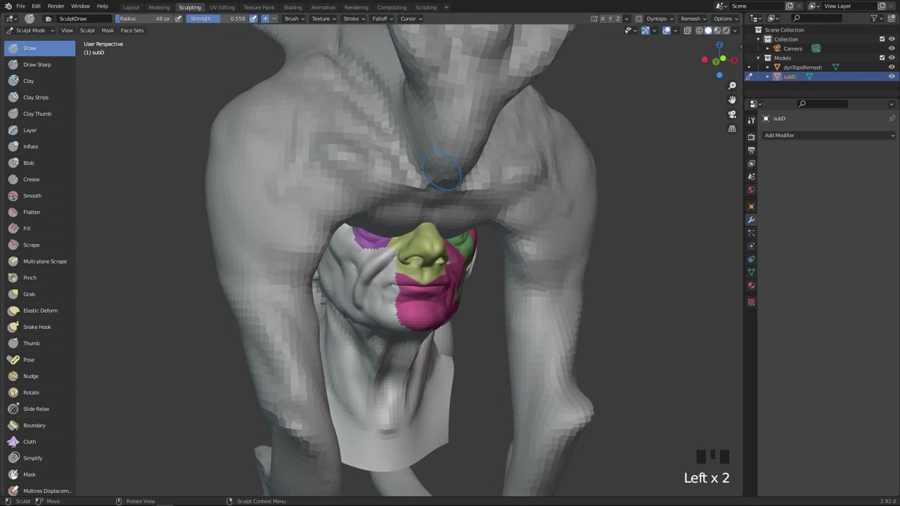
pyautogui.click(750, 68)
pyautogui.moveTo(333, 191)
pyautogui.mouseDown()
pyautogui.moveTo(305, 176)
pyautogui.moveTo(341, 208)
pyautogui.mouseUp()
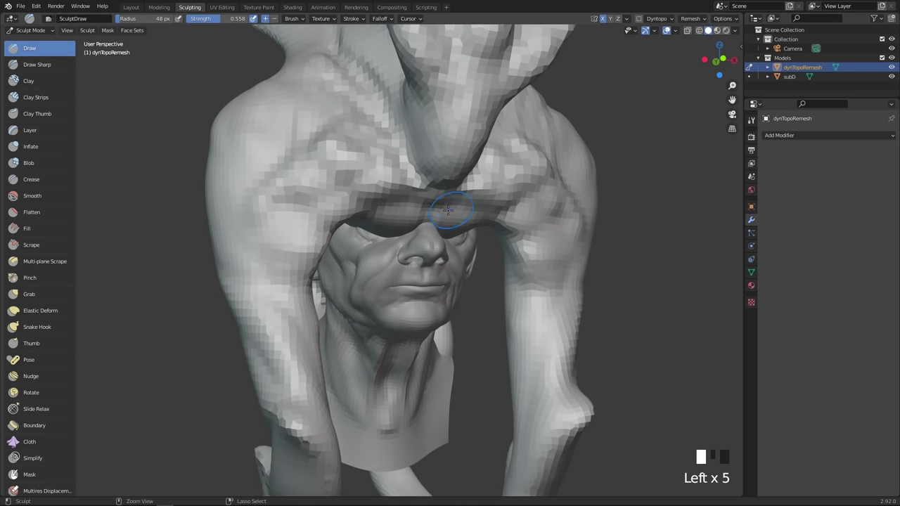
pyautogui.hotkey('ctrl', 'z')
# - Hide dynTopoRemesh and make the subD head the object being sculpted
pyautogui.moveTo(470, 184)
pyautogui.keyDown('ctrl'); pyautogui.mouseDown(button='middle')
pyautogui.moveTo(458, 250)
pyautogui.moveTo(440, 227)
pyautogui.moveTo(476, 224)
pyautogui.mouseUp(button='middle'); pyautogui.keyUp('ctrl')
pyautogui.moveTo(464, 223)
pyautogui.keyDown('shift'); pyautogui.mouseDown(button='middle')
pyautogui.moveTo(450, 232)
pyautogui.moveTo(463, 218)
pyautogui.mouseUp(button='middle'); pyautogui.keyUp('shift')
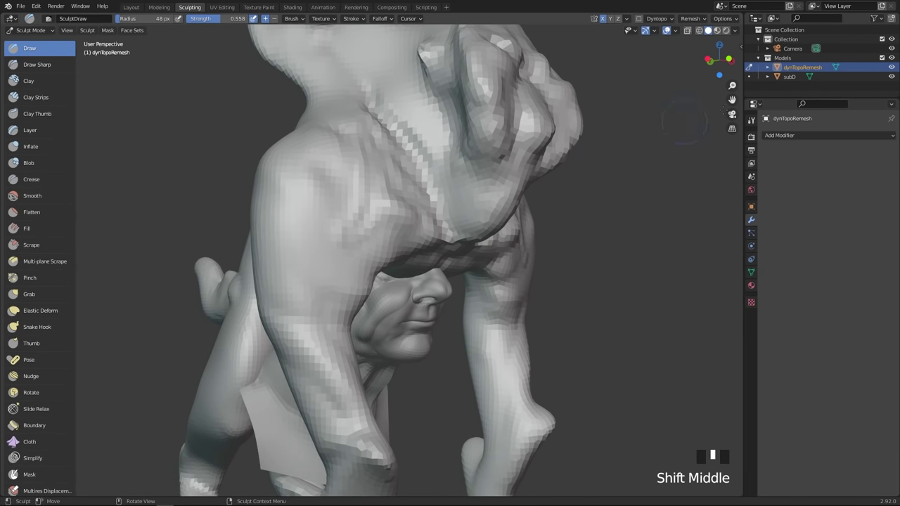
pyautogui.moveTo(780, 97); pyautogui.dragTo(780, 112)
pyautogui.moveTo(424, 224); pyautogui.dragTo(407, 226, button='middle')
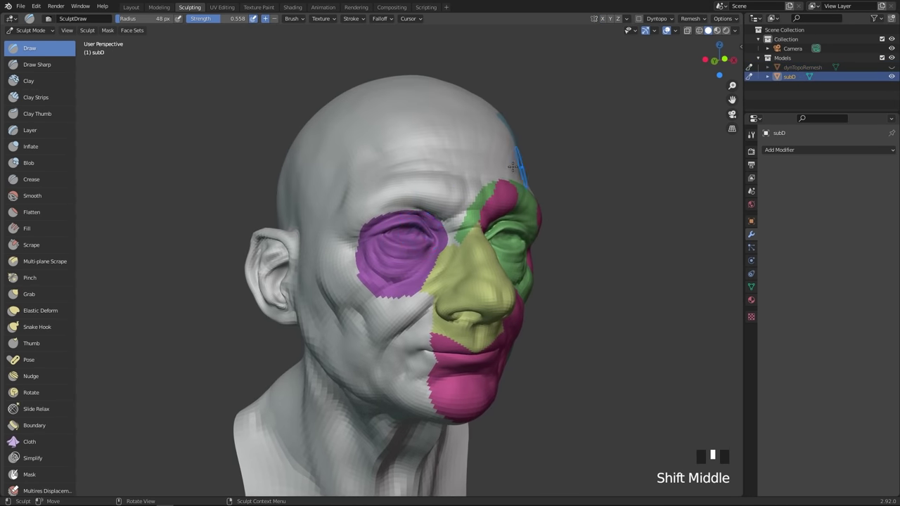
pyautogui.moveTo(472, 174); pyautogui.dragTo(482, 150, button='middle')
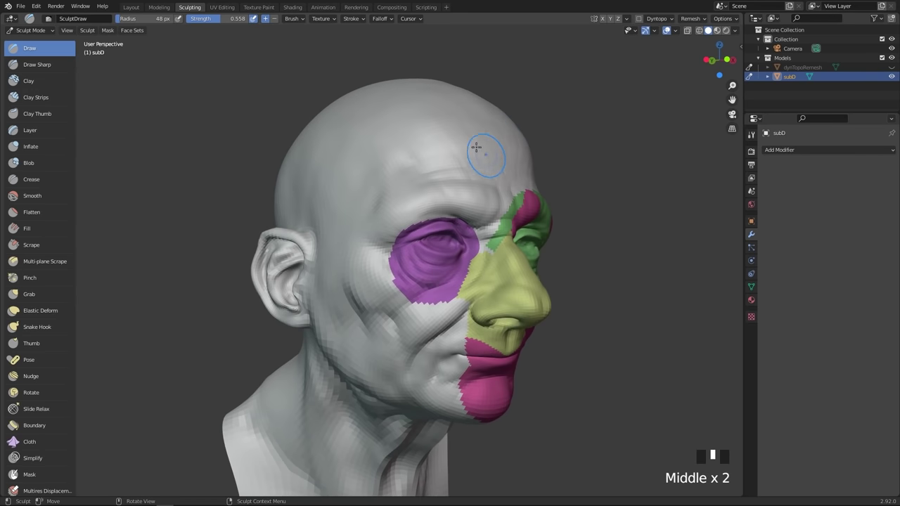
# - Change the viewport's MatCap to the beige clay material
pyautogui.click(736, 32)
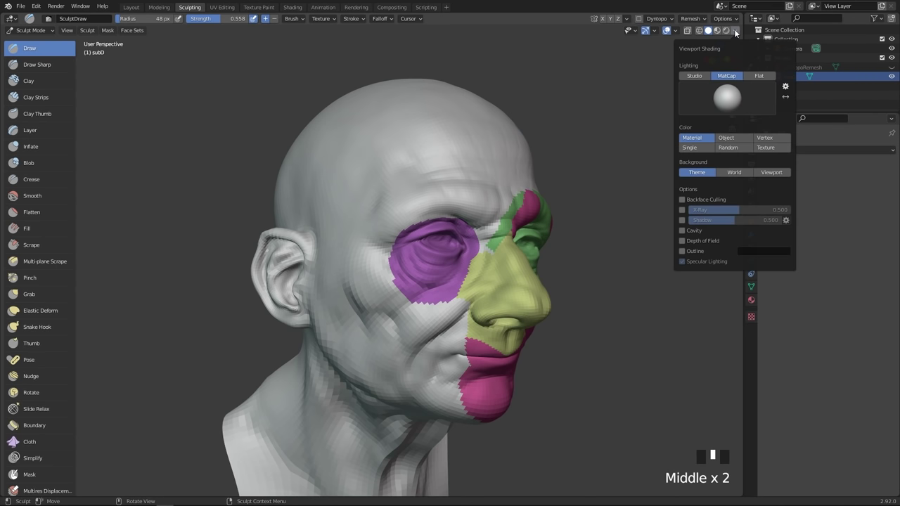
pyautogui.click(728, 101)
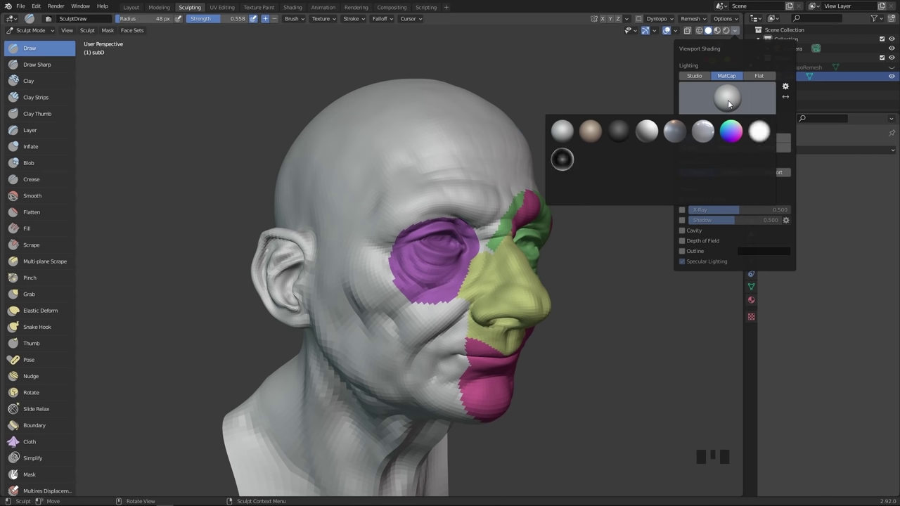
pyautogui.click(591, 138)
pyautogui.moveTo(675, 141); pyautogui.dragTo(731, 85, button='middle')
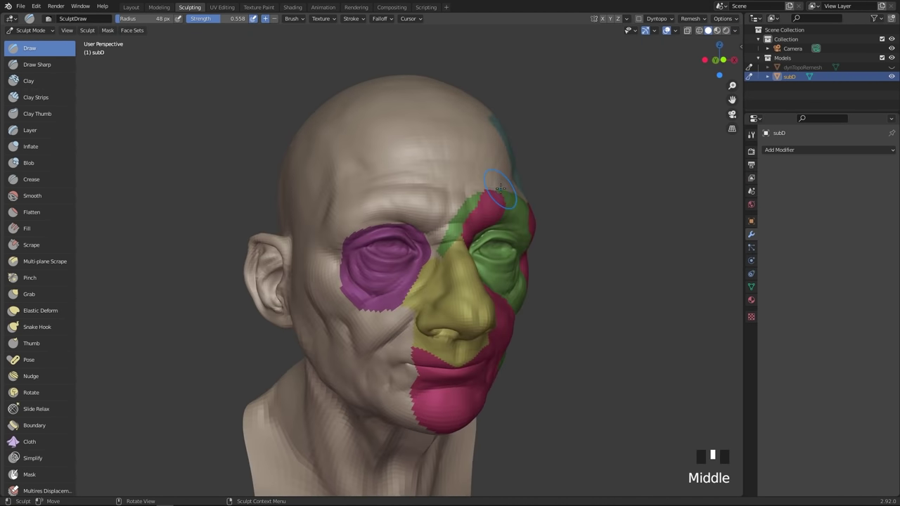
# - Create one face set from all visible geometry of the subD head, replacing its coloured face sets
pyautogui.click(736, 30)
pyautogui.press('w')
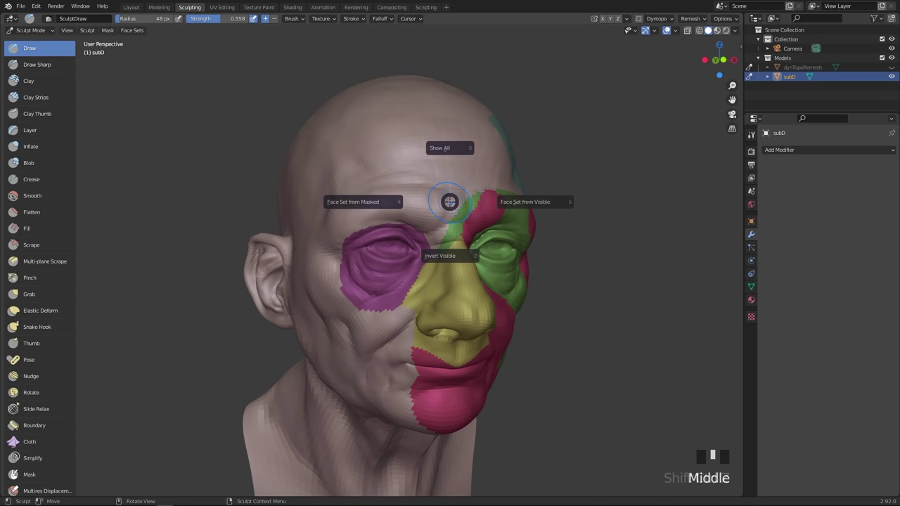
pyautogui.hotkey('shift', 'ctrl', 'z')
pyautogui.hotkey('alt', 'w')
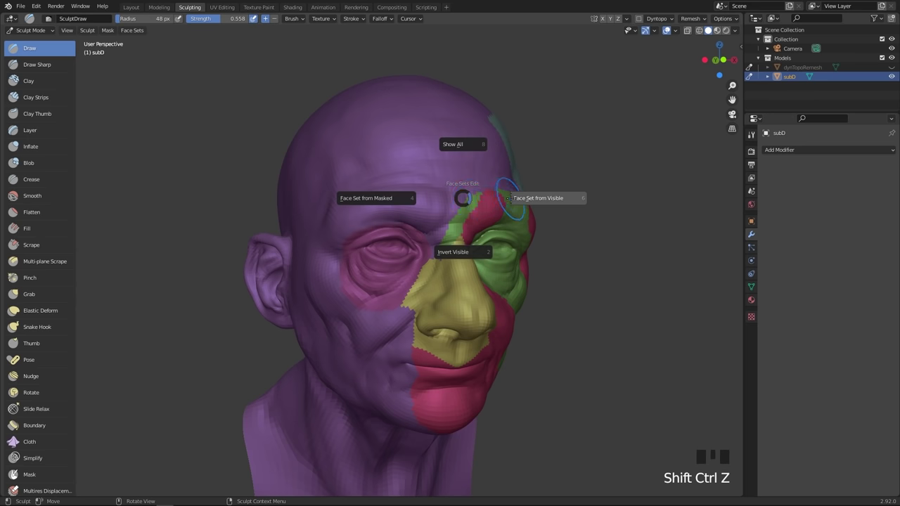
pyautogui.click(511, 198)
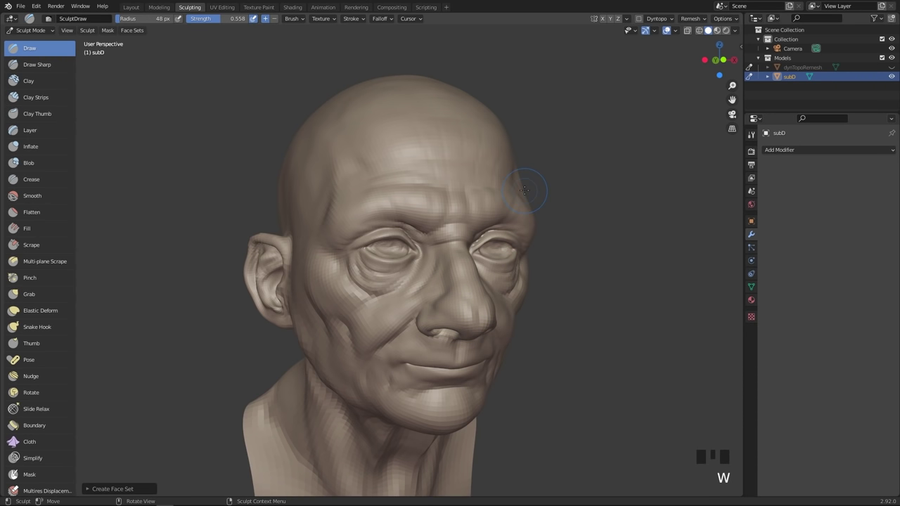
# - Try the dark grey, bluish metallic and glossy light grey MatCaps on the head one after another
pyautogui.click(725, 19)
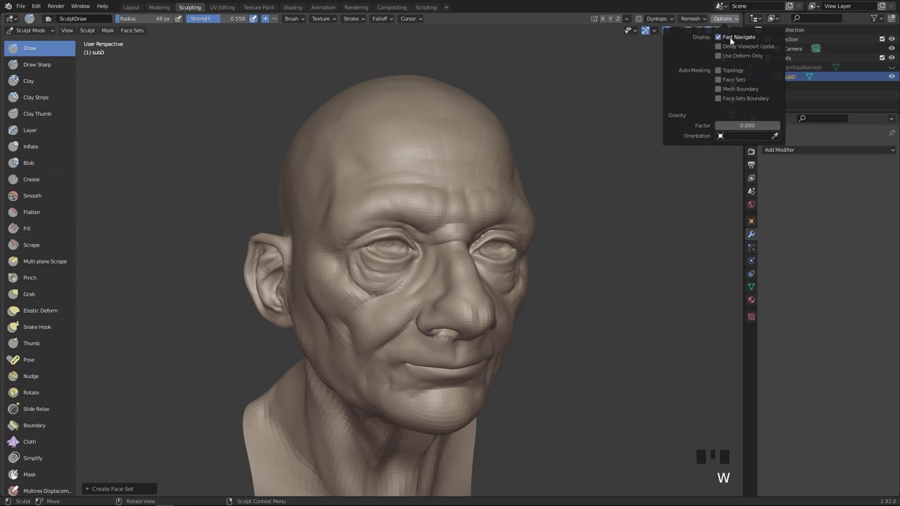
pyautogui.click(735, 30)
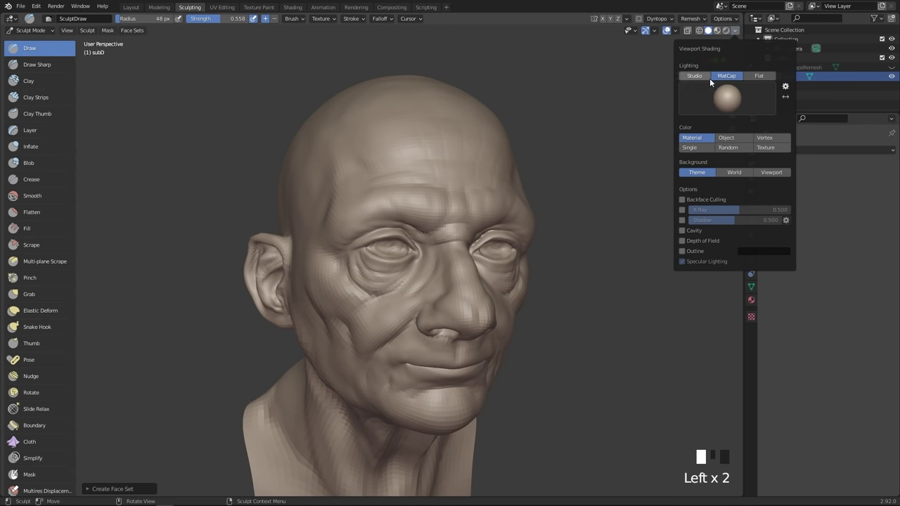
pyautogui.click(712, 76)
pyautogui.click(727, 99)
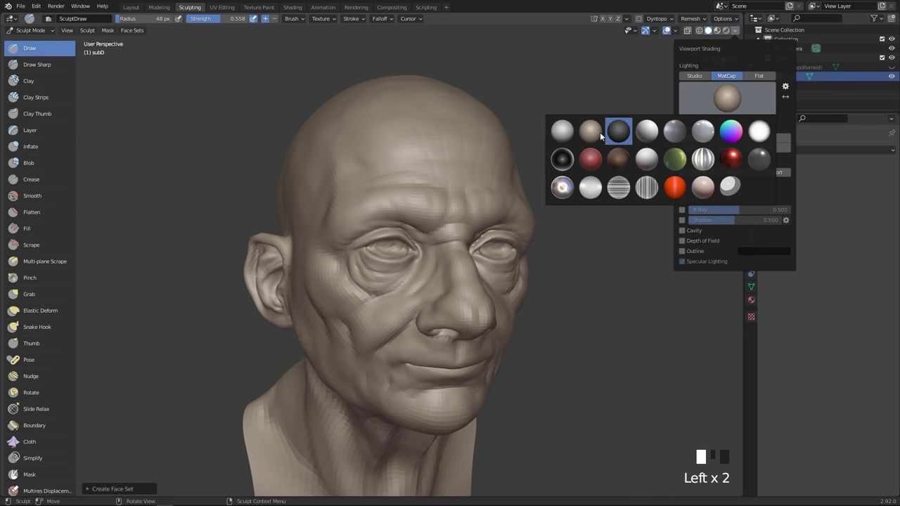
pyautogui.click(620, 136)
pyautogui.click(732, 90)
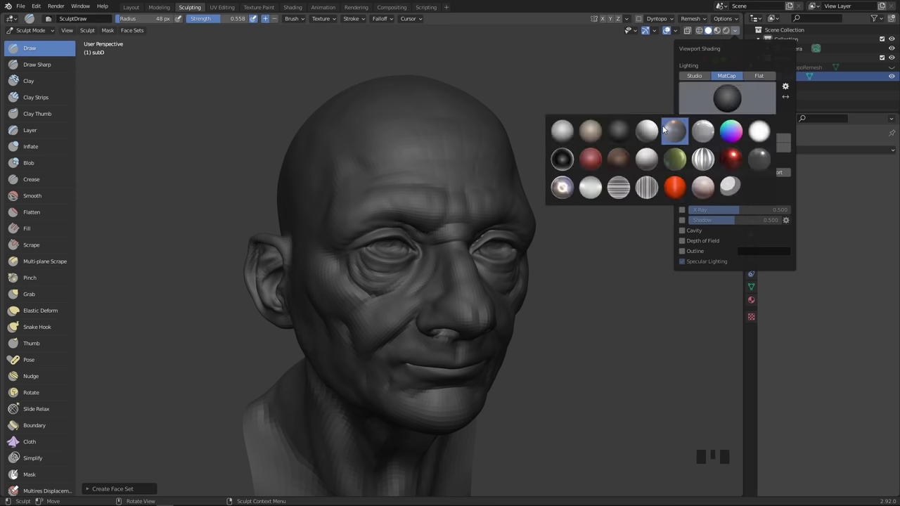
pyautogui.click(669, 132)
pyautogui.click(734, 96)
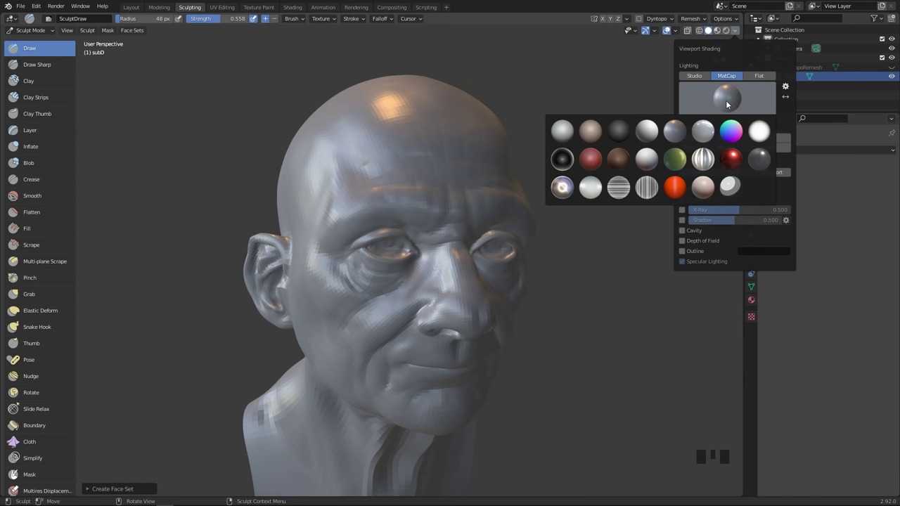
pyautogui.click(703, 134)
pyautogui.moveTo(598, 253)
pyautogui.mouseDown(button='middle')
pyautogui.moveTo(515, 253)
pyautogui.moveTo(514, 185)
pyautogui.moveTo(534, 166)
pyautogui.mouseUp(button='middle')
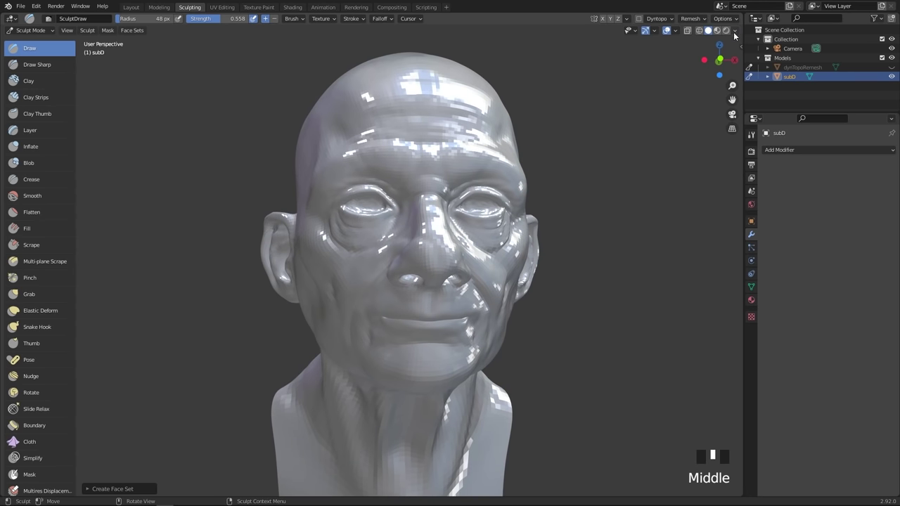
# - Try the matte red MatCap and the pale pink skin-like MatCap on the head
pyautogui.click(735, 31)
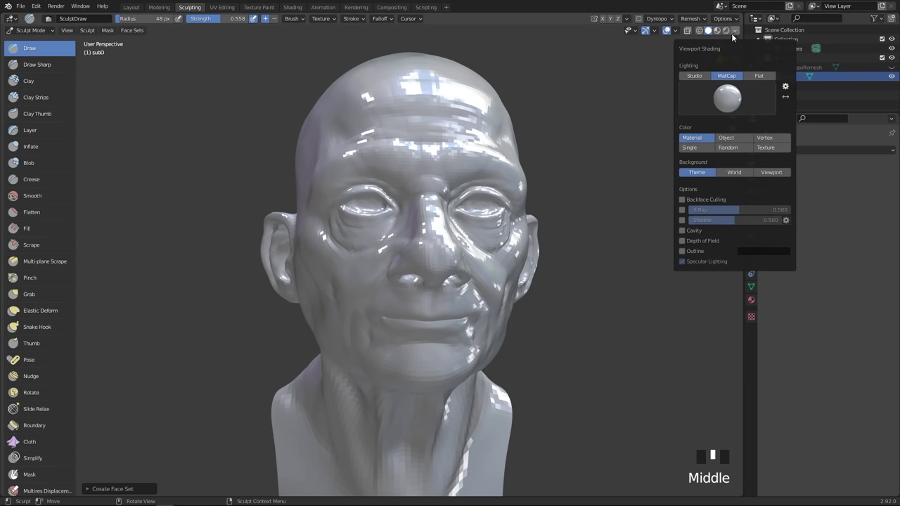
pyautogui.click(728, 97)
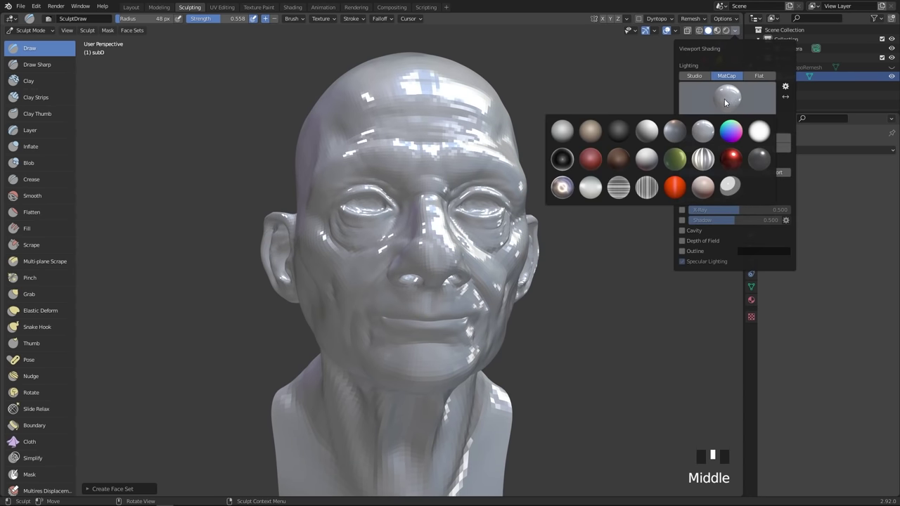
pyautogui.click(593, 164)
pyautogui.moveTo(593, 164)
pyautogui.mouseDown(button='middle')
pyautogui.moveTo(555, 190)
pyautogui.moveTo(563, 169)
pyautogui.mouseUp(button='middle')
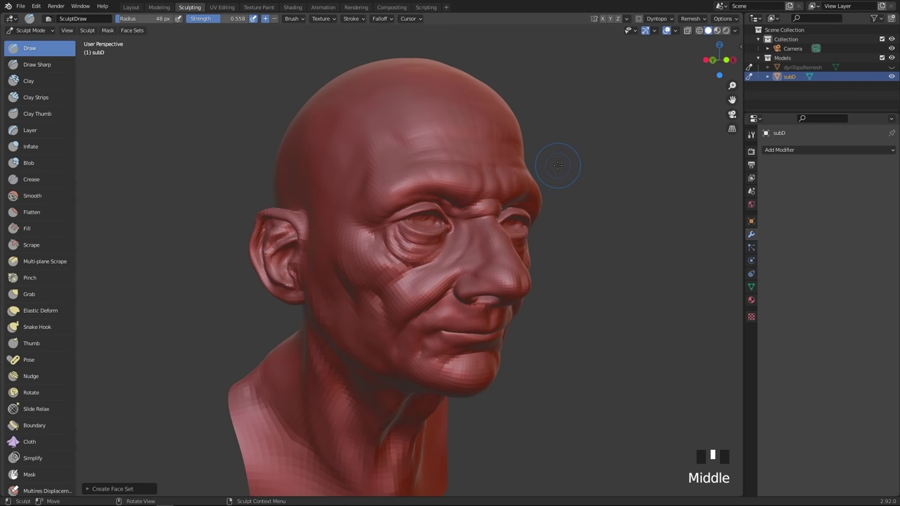
pyautogui.click(735, 31)
pyautogui.click(723, 98)
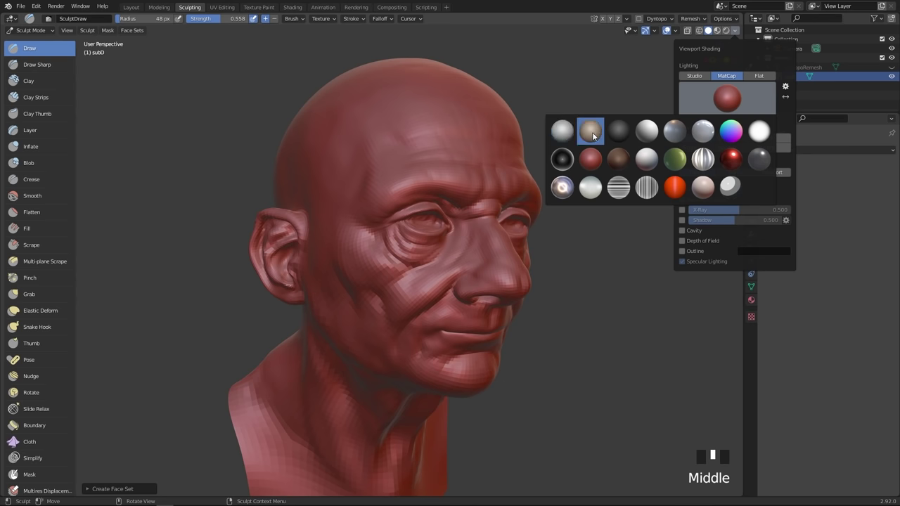
pyautogui.click(703, 187)
pyautogui.moveTo(560, 183)
pyautogui.mouseDown(button='middle')
pyautogui.moveTo(532, 171)
pyautogui.moveTo(577, 150)
pyautogui.mouseUp(button='middle')
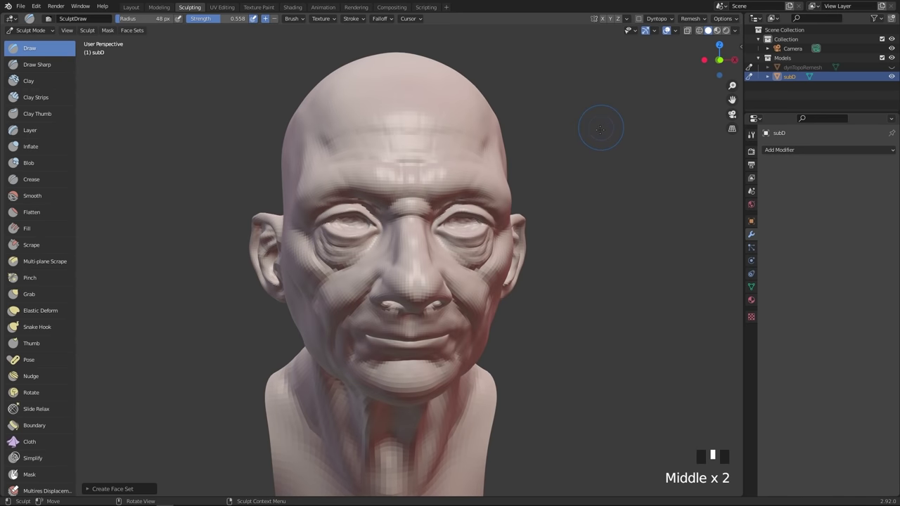
# - Set the viewport's MatCap back to the basic light grey material
pyautogui.click(737, 31)
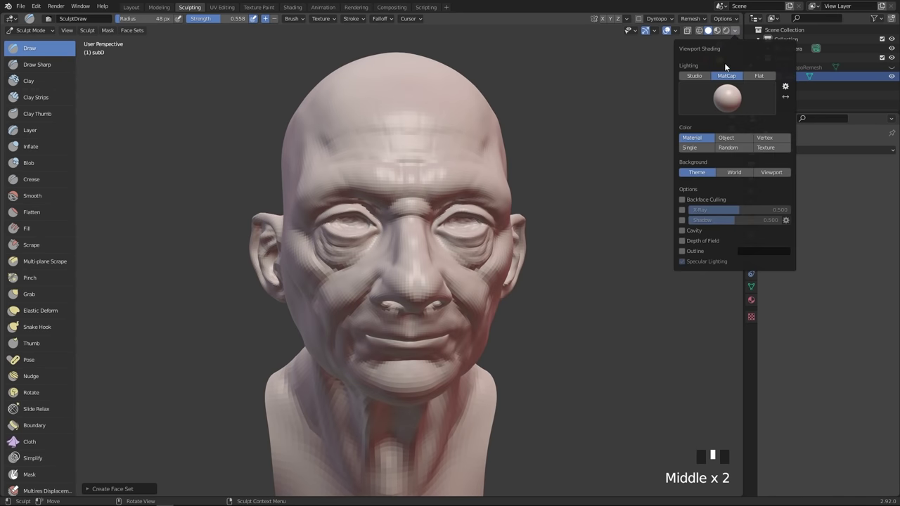
pyautogui.click(727, 102)
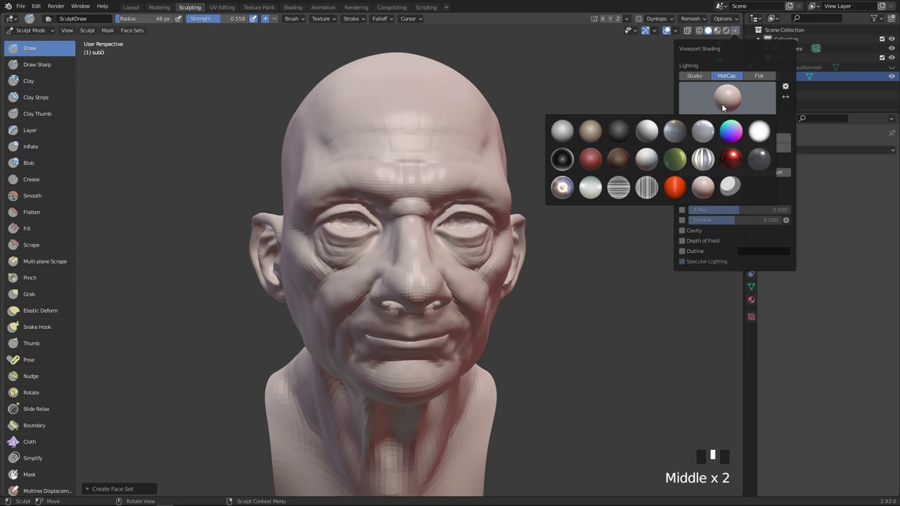
pyautogui.click(568, 131)
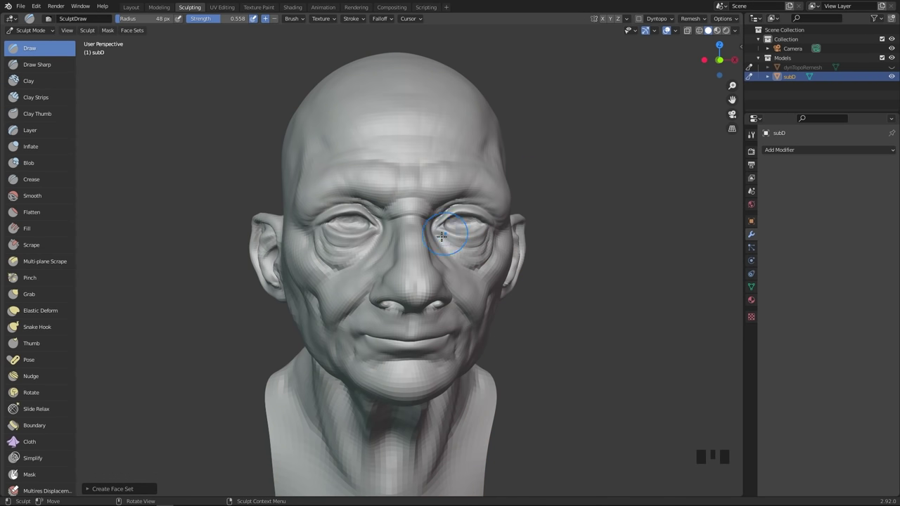
pyautogui.moveTo(442, 236); pyautogui.dragTo(474, 228, button='middle')
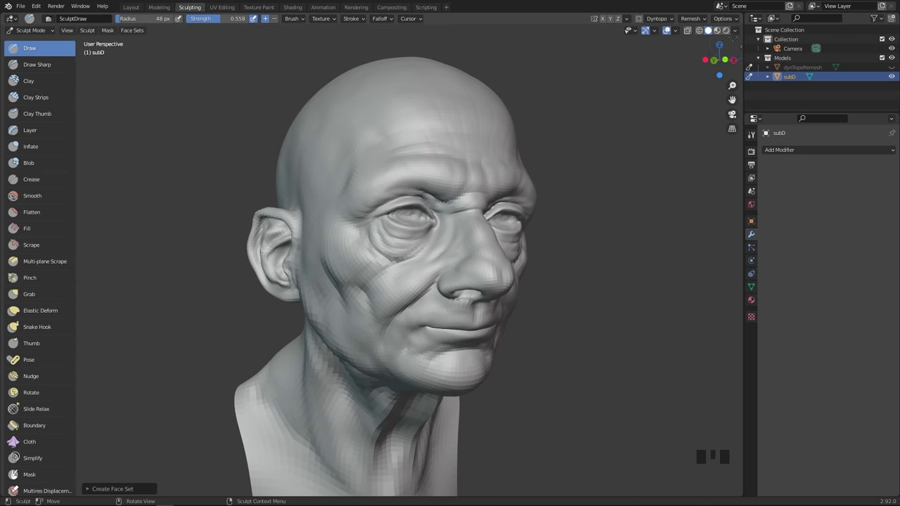
# - Toggle Cavity in the viewport shading several times to compare the surface detail, leaving it enabled
pyautogui.click(736, 30)
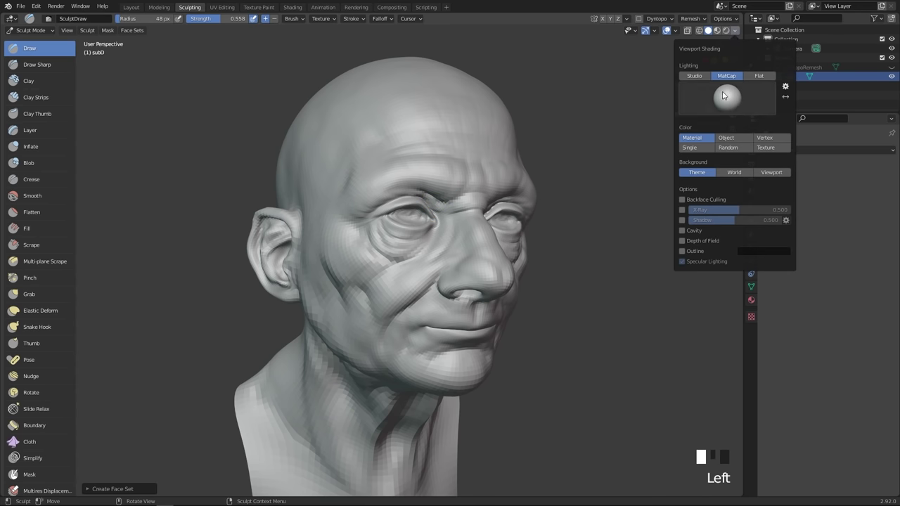
pyautogui.click(682, 231)
pyautogui.click(682, 231)
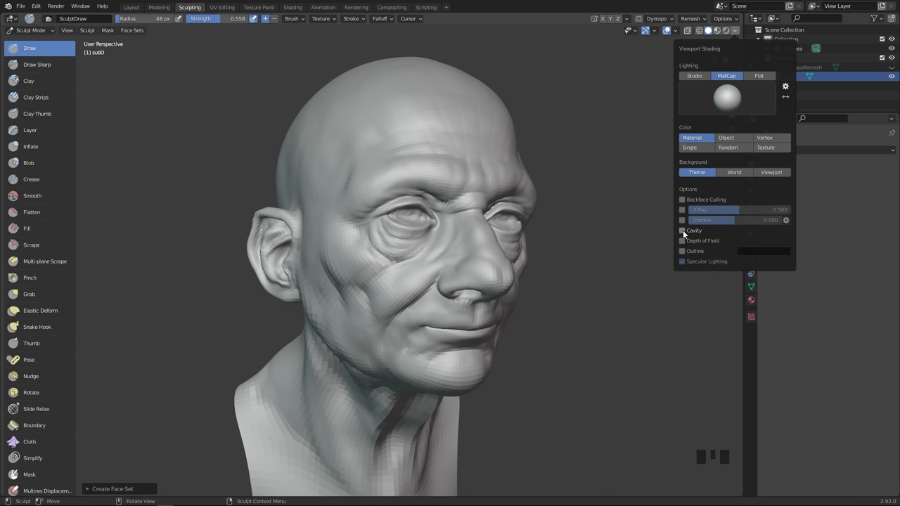
pyautogui.click(683, 230)
pyautogui.click(683, 231)
pyautogui.click(683, 231)
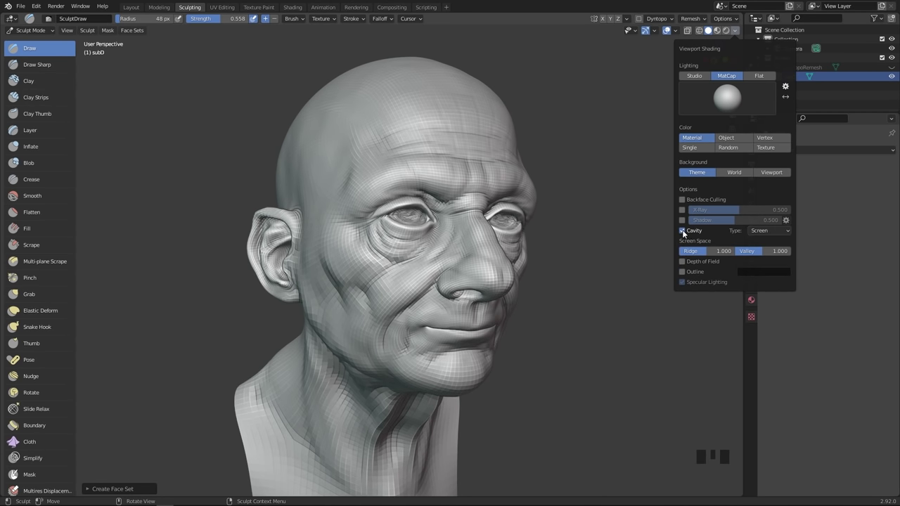
# - Switch Cavity on and off repeatedly to compare the head's surface detail, leaving it disabled
pyautogui.click(682, 231)
pyautogui.click(682, 230)
pyautogui.click(682, 231)
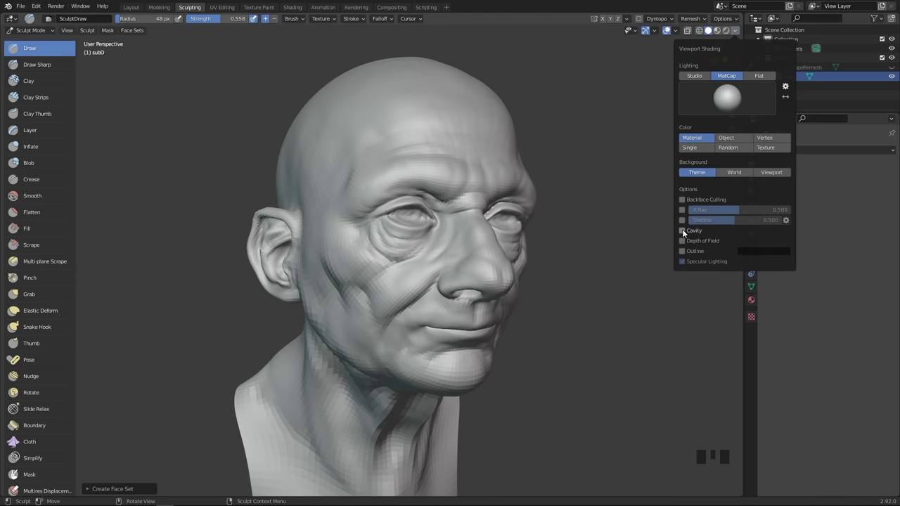
pyautogui.click(683, 231)
pyautogui.click(682, 229)
pyautogui.click(683, 229)
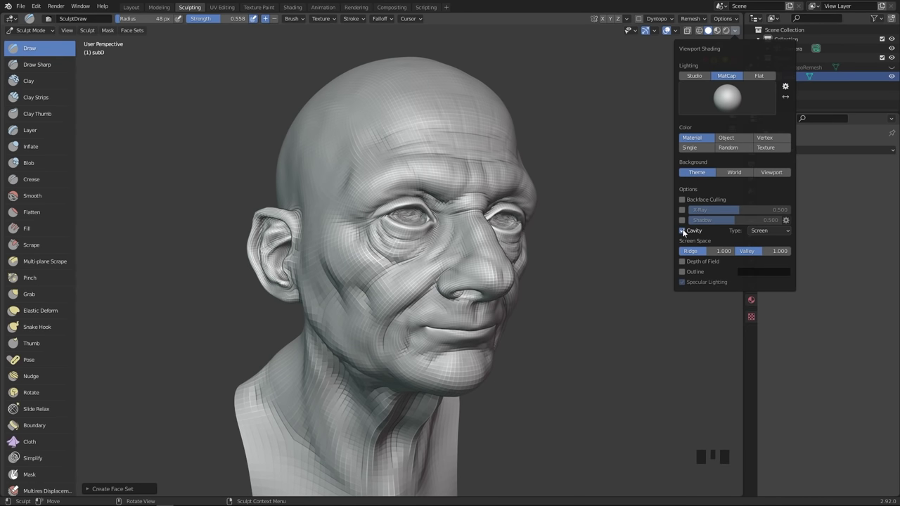
pyautogui.click(683, 231)
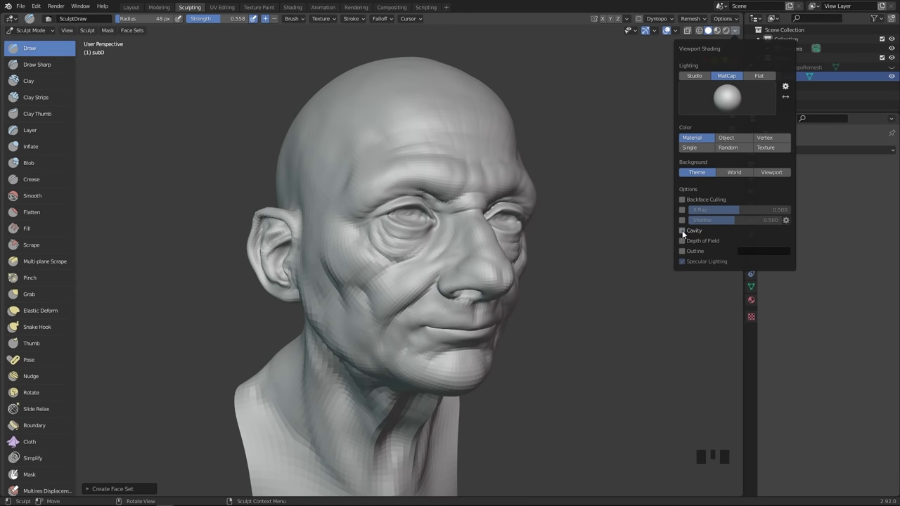
pyautogui.click(682, 230)
pyautogui.click(683, 230)
pyautogui.click(682, 230)
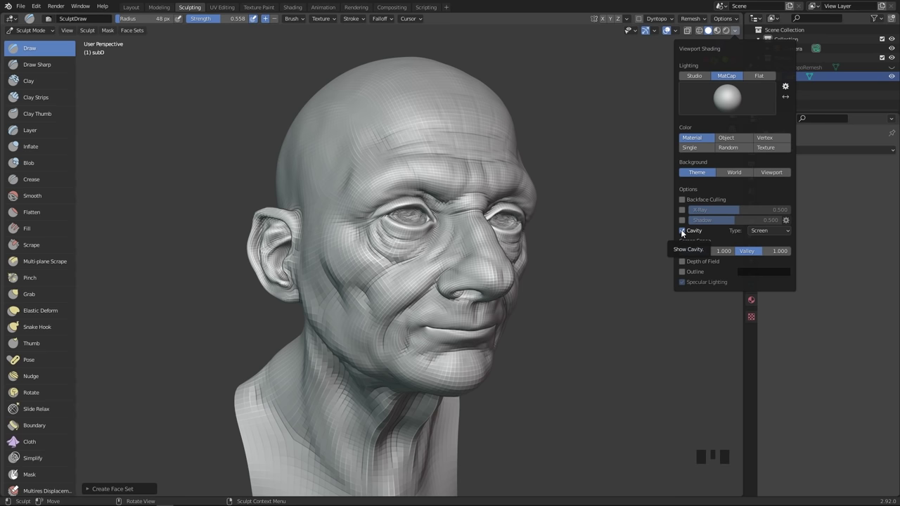
pyautogui.click(682, 230)
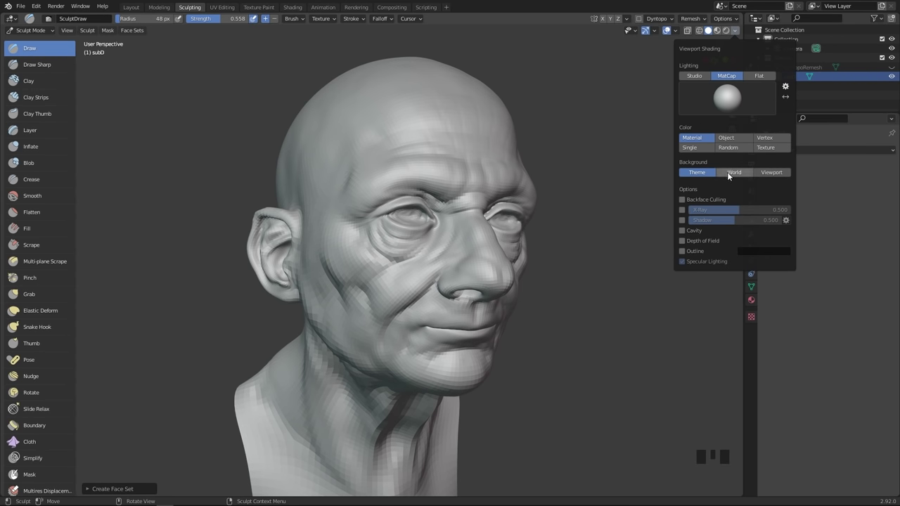
# - Try the Object, Vertex, Random, Single and Material color modes for the head in the viewport shading
pyautogui.click(732, 136)
pyautogui.click(768, 139)
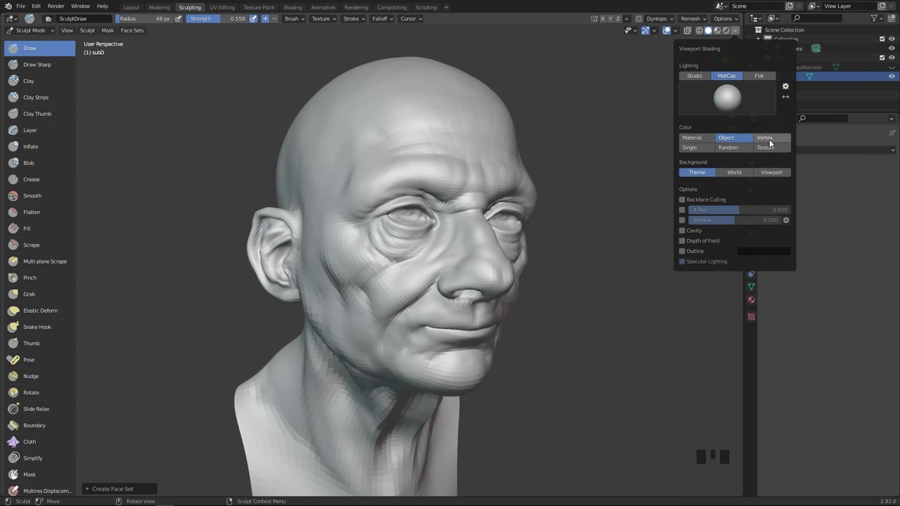
pyautogui.click(729, 147)
pyautogui.click(729, 139)
pyautogui.click(728, 149)
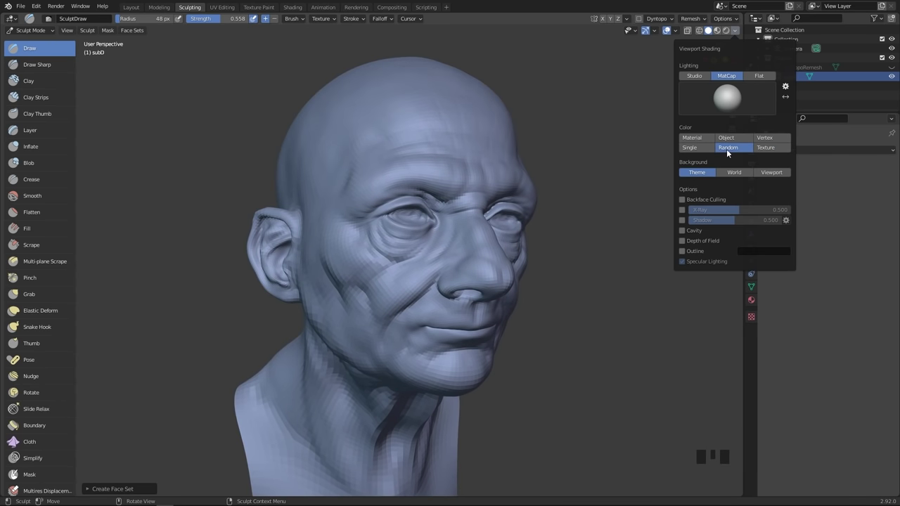
pyautogui.click(732, 137)
pyautogui.click(705, 147)
pyautogui.click(729, 147)
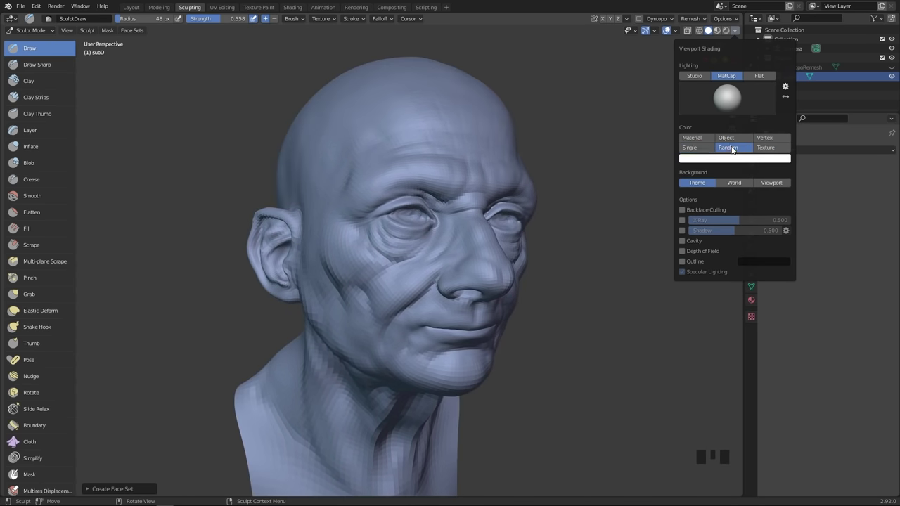
pyautogui.click(701, 137)
# - Set the viewport shading color to Single and choose a pale mint green for it
pyautogui.click(690, 147)
pyautogui.click(721, 159)
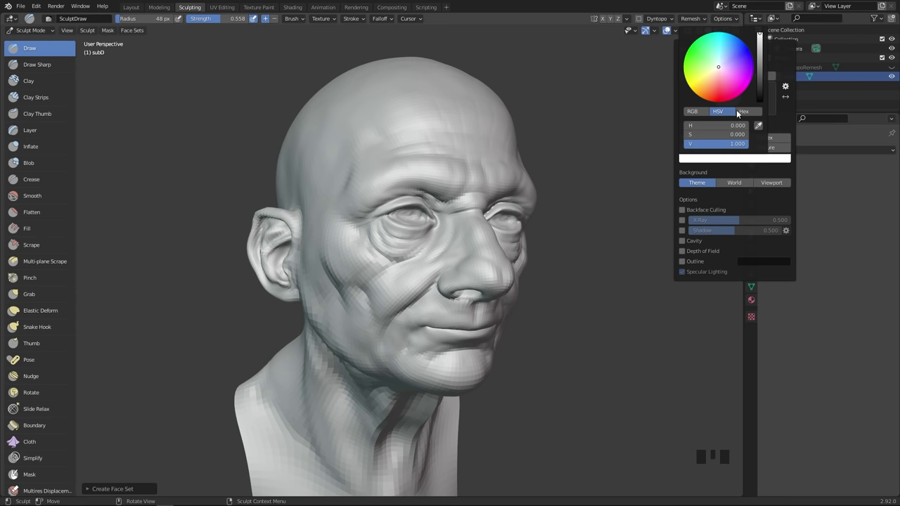
pyautogui.click(731, 82)
pyautogui.moveTo(732, 82)
pyautogui.mouseDown()
pyautogui.moveTo(720, 70)
pyautogui.moveTo(706, 78)
pyautogui.moveTo(716, 64)
pyautogui.mouseUp()
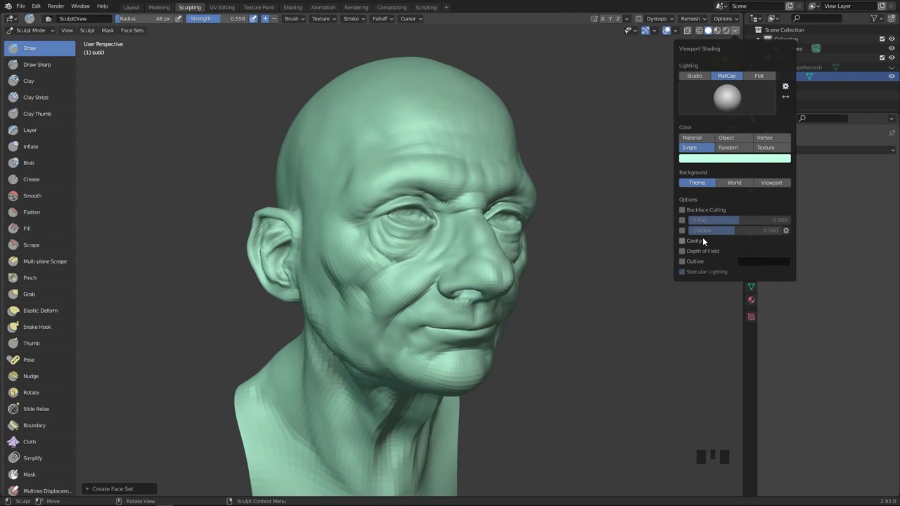
# - Try the brownish MatCap on the green-tinted head, and restore the basic light grey MatCap
pyautogui.click(727, 103)
pyautogui.click(591, 131)
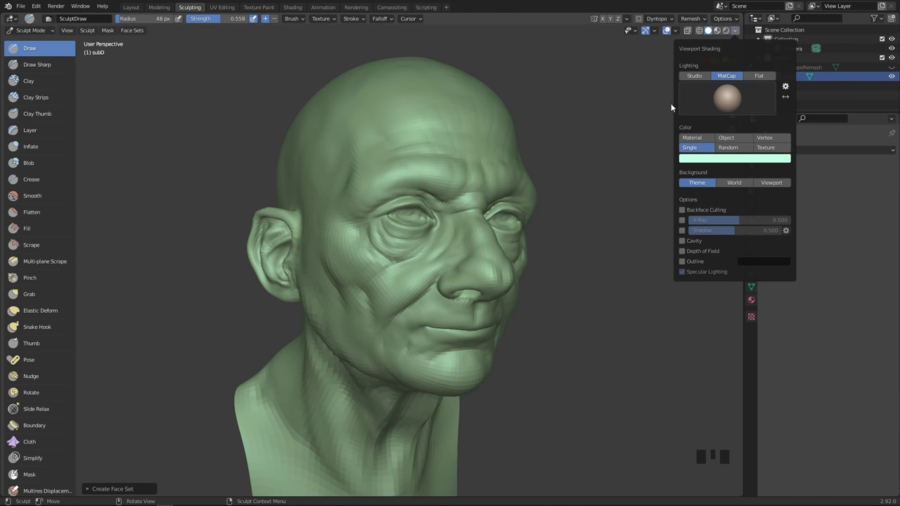
pyautogui.click(724, 97)
pyautogui.click(561, 132)
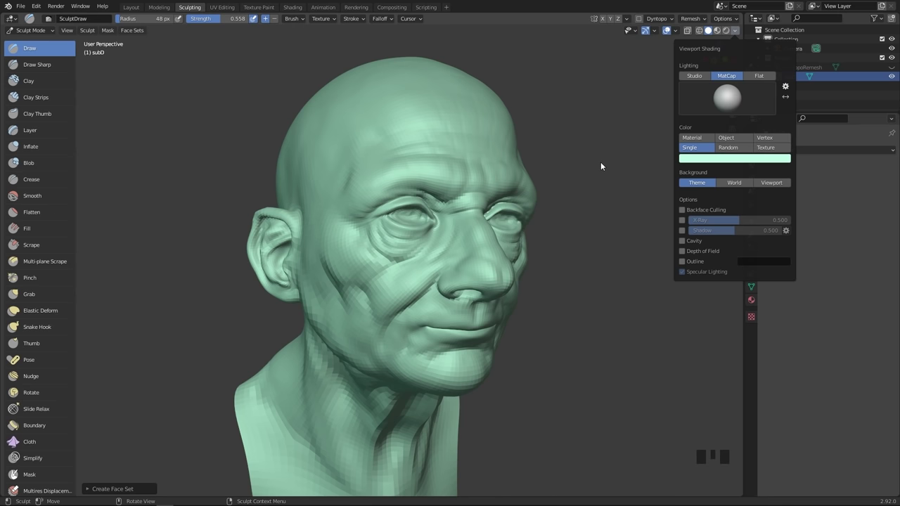
pyautogui.moveTo(568, 161); pyautogui.dragTo(550, 158, button='middle')
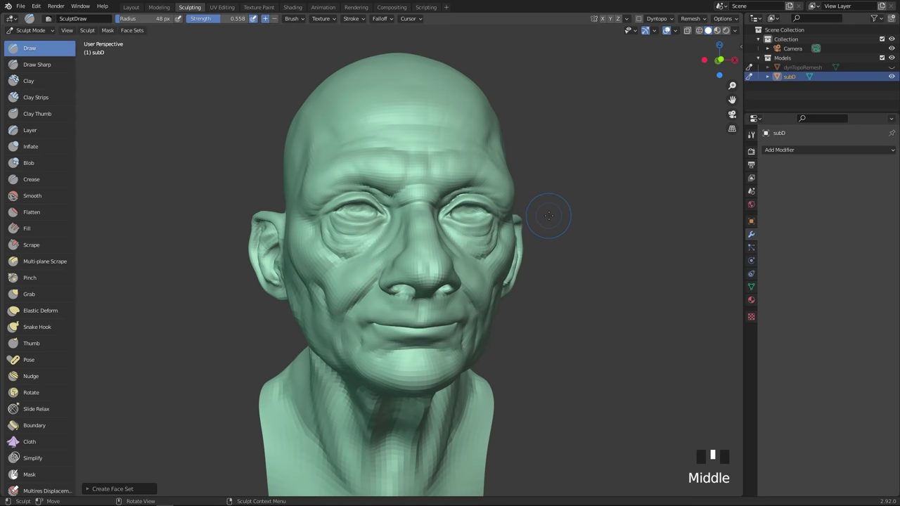
pyautogui.moveTo(546, 206); pyautogui.dragTo(527, 209, button='middle')
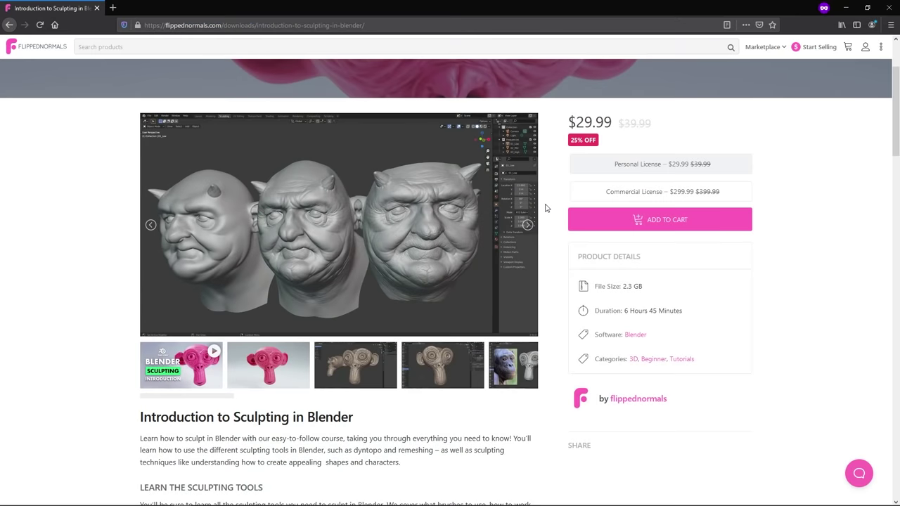
# - In the web browser, look through the gallery images of the Introduction to Sculpting in Blender course page
pyautogui.middleClick(560, 205)
pyautogui.middleClick(566, 156)
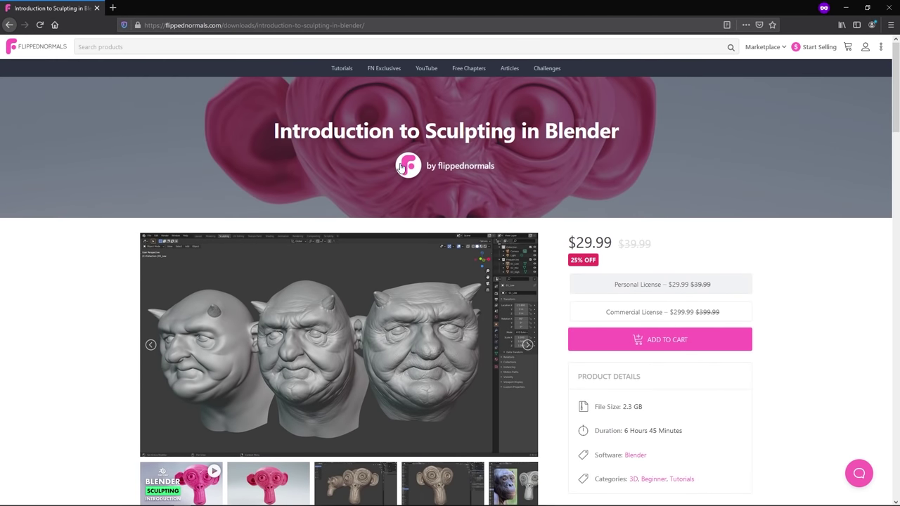
pyautogui.click(434, 279)
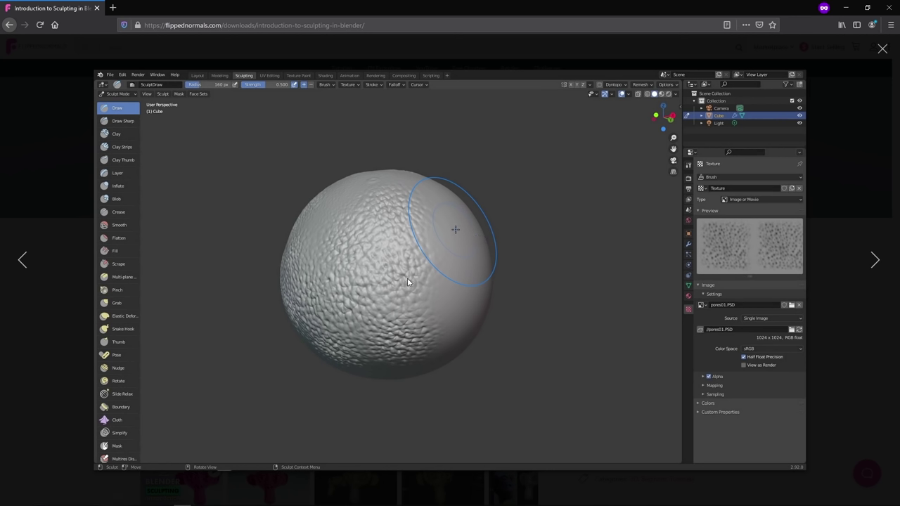
pyautogui.press('Right')
pyautogui.press('Right')
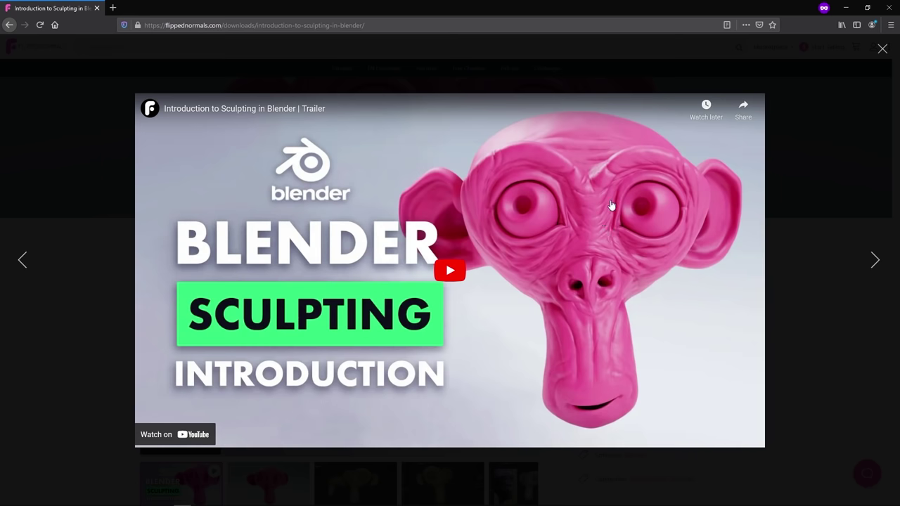
pyautogui.press('Right')
pyautogui.press('Right')
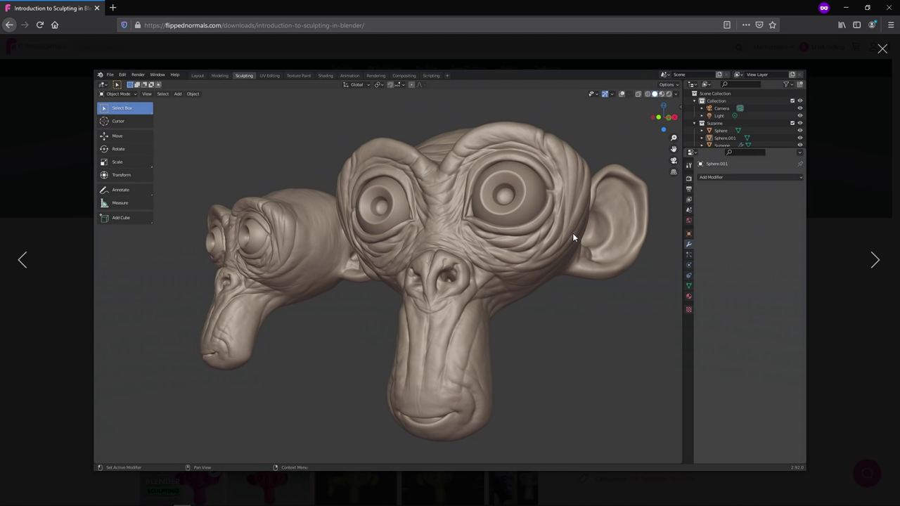